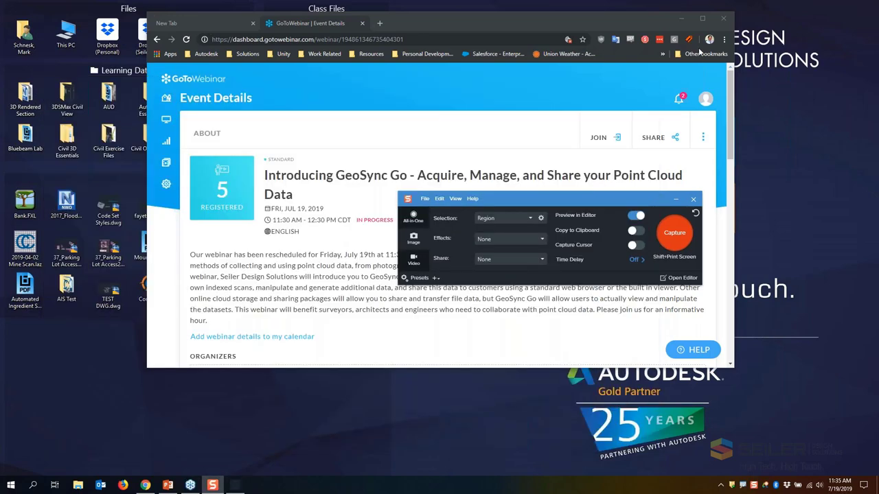
# Step: Minimize the open browser and capture windows, launch GeoSync ZTools Software and maximize its window
pyautogui.click(684, 20)
pyautogui.click(676, 199)
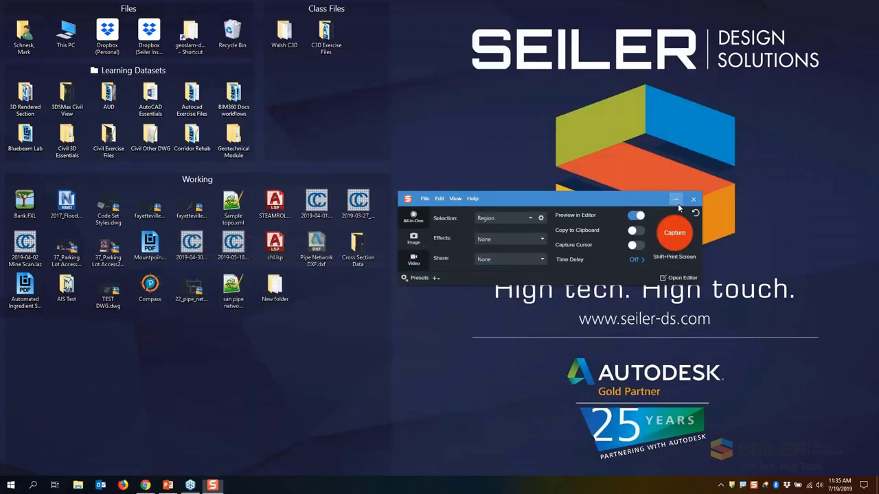
pyautogui.press('super')
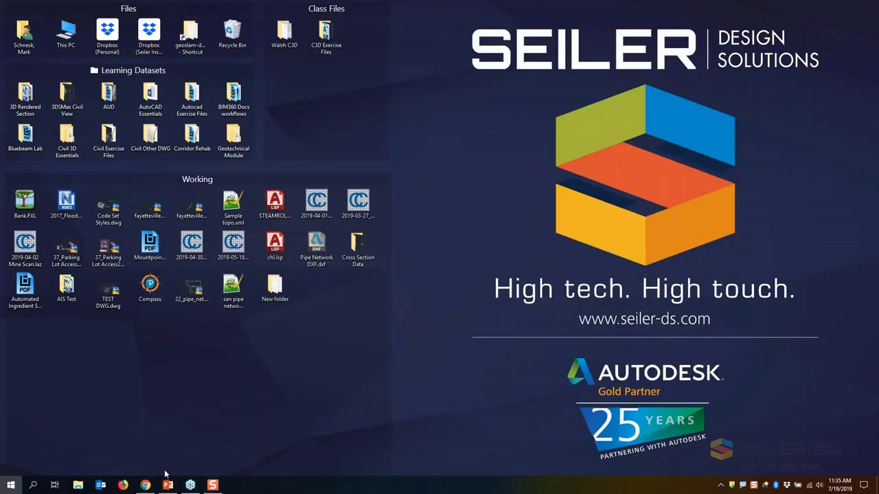
pyautogui.scroll(-5, 375, 428)
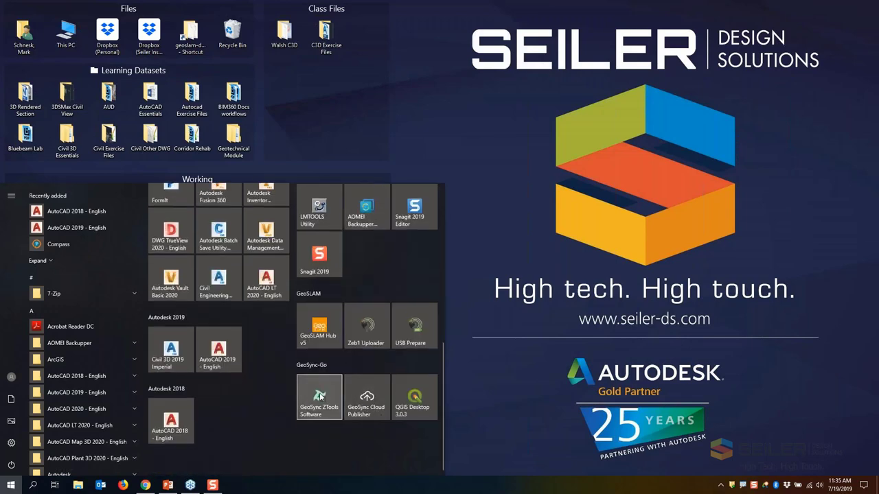
pyautogui.click(342, 400)
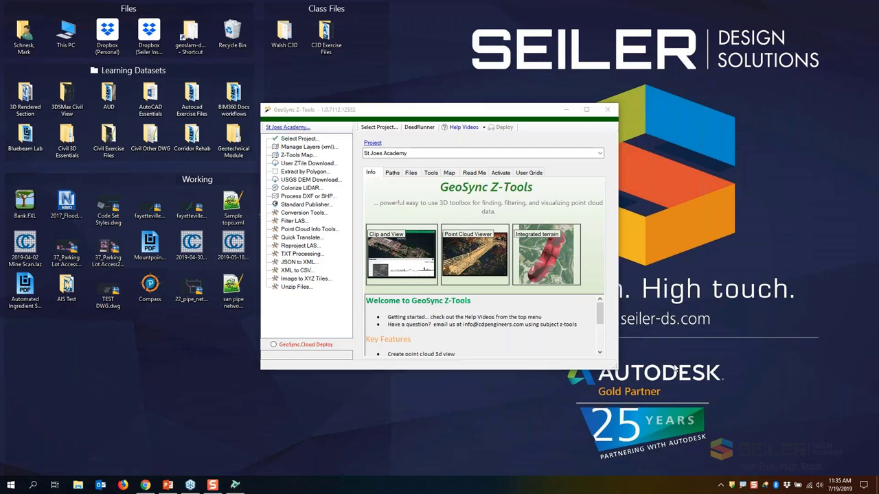
pyautogui.click(496, 108)
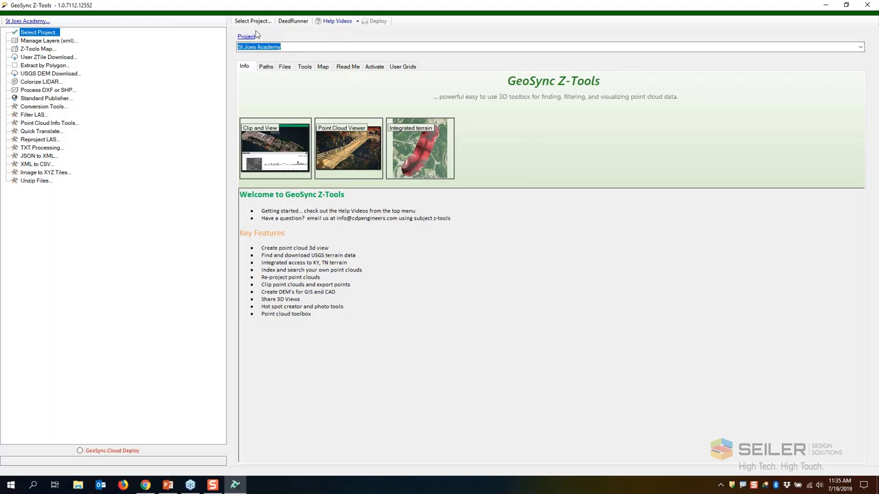
# Step: Review the list of available projects and the path, file and tool settings for the St Joes Academy project
pyautogui.click(861, 46)
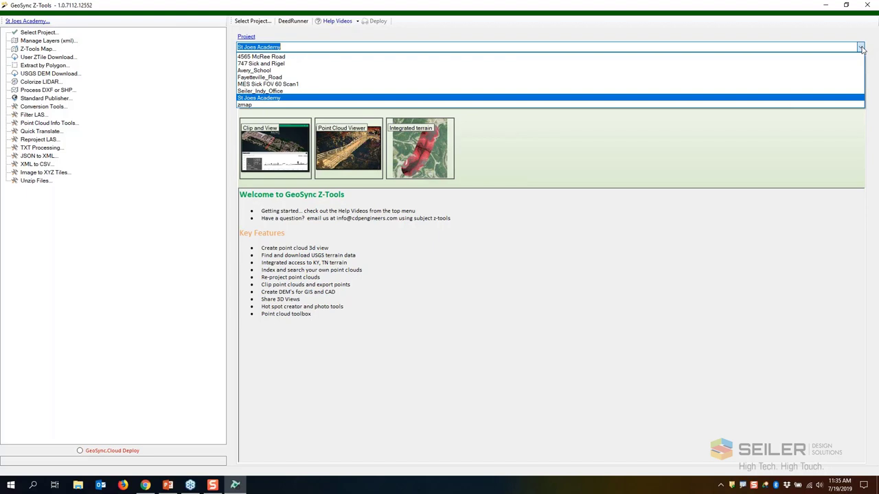
pyautogui.click(750, 224)
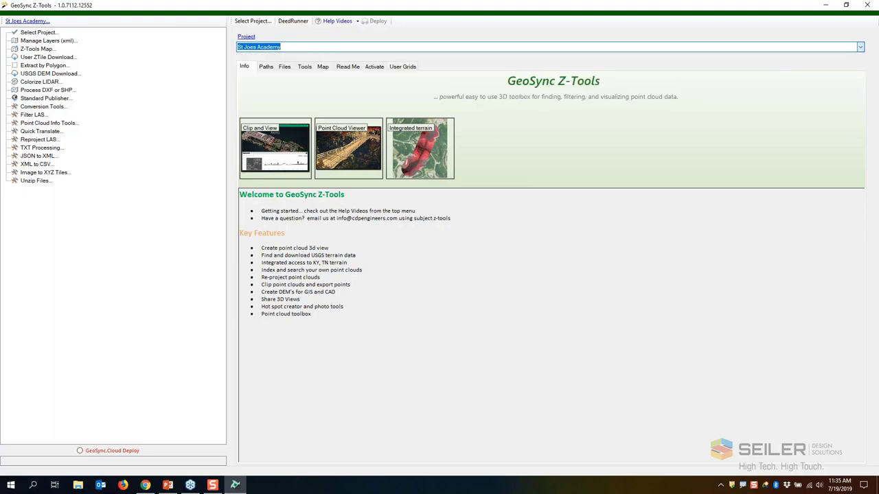
pyautogui.click(268, 68)
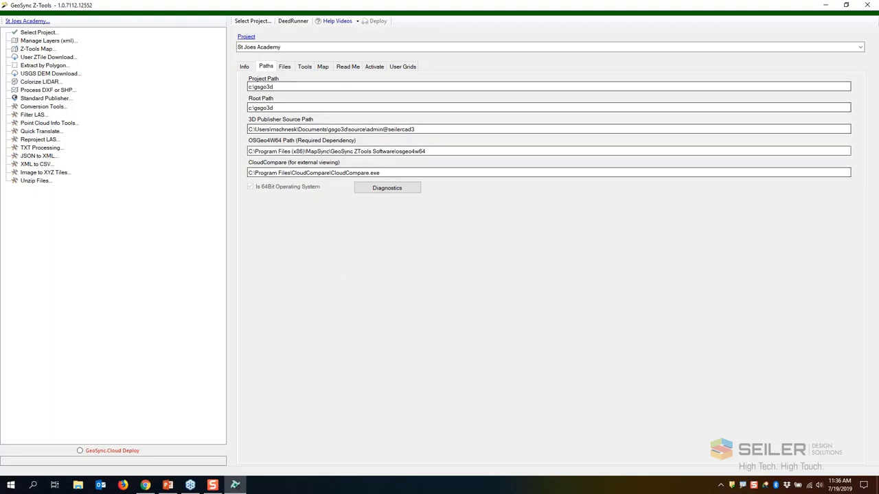
pyautogui.click(286, 66)
pyautogui.click(303, 69)
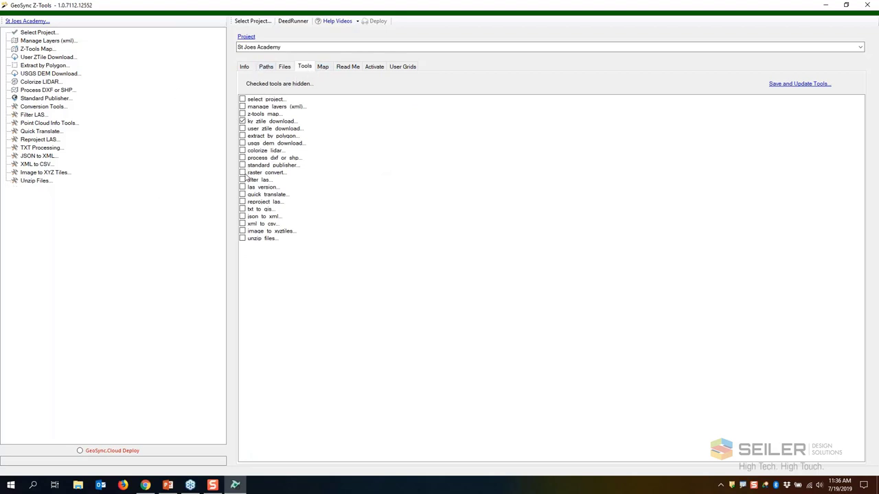
# Step: Try marking the standard publisher tool as hidden and clear the mark again
pyautogui.click(245, 151)
pyautogui.click(243, 165)
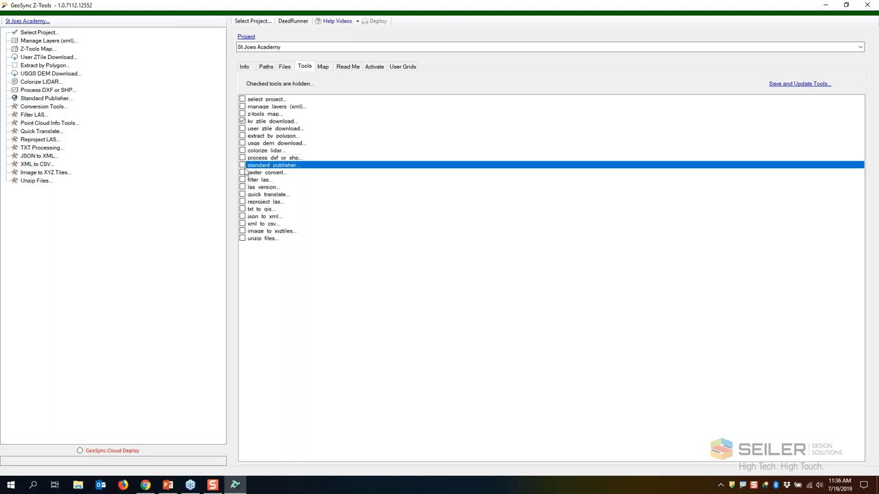
pyautogui.click(243, 165)
pyautogui.click(243, 172)
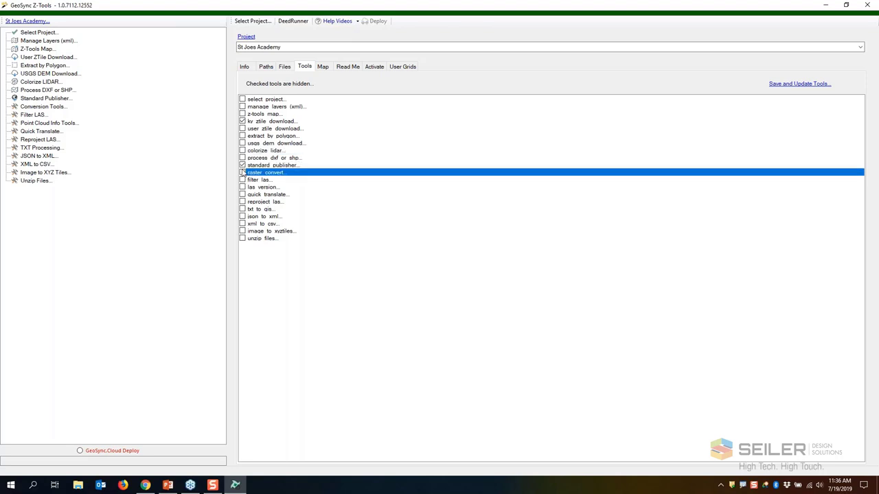
pyautogui.click(243, 164)
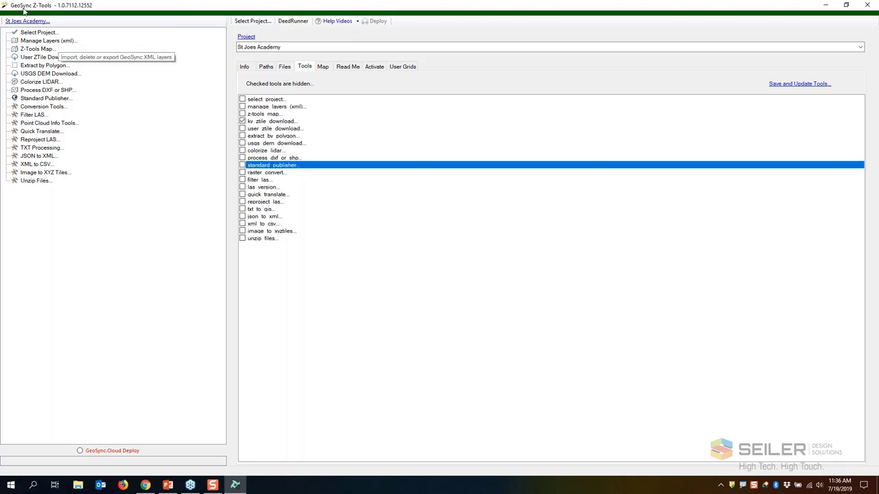
# Step: Review the project's default map projection choices and open the projection settings list in an enlarged window
pyautogui.click(325, 70)
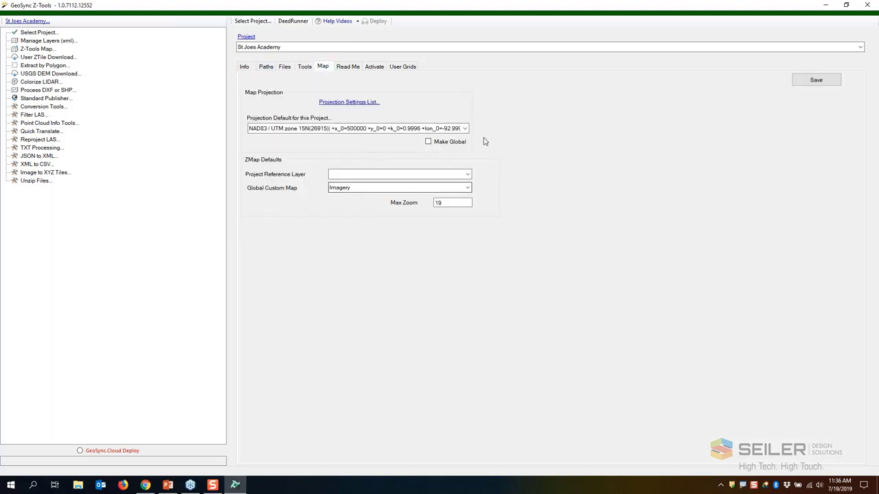
pyautogui.click(465, 128)
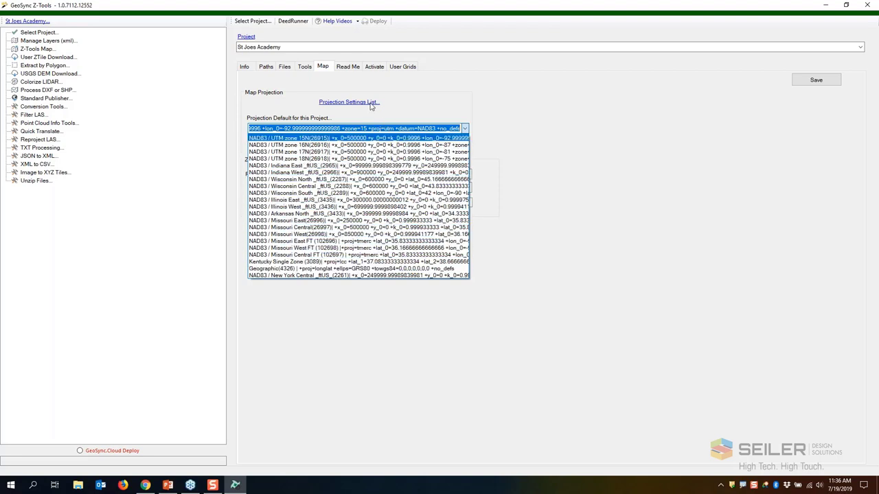
pyautogui.click(397, 120)
pyautogui.click(358, 103)
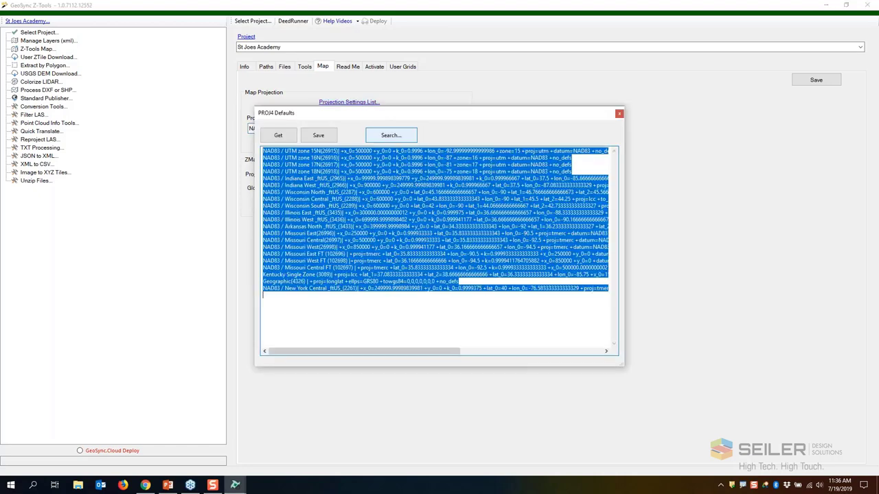
pyautogui.moveTo(477, 116); pyautogui.dragTo(435, 58)
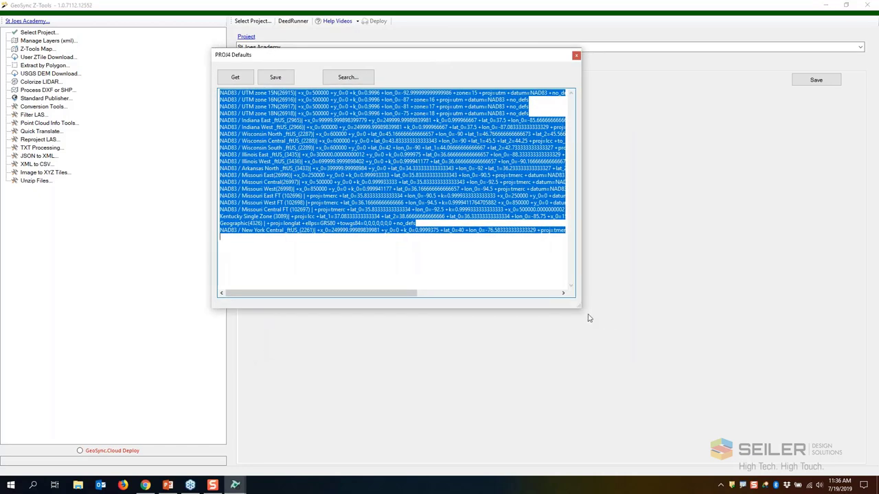
pyautogui.moveTo(580, 309); pyautogui.dragTo(694, 349)
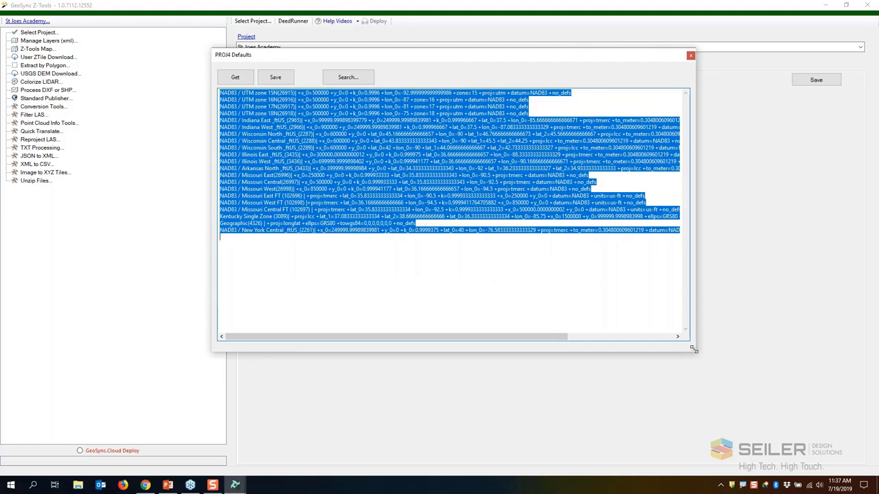
# Step: Browse the NAD83 coordinate systems in the CRS search, then close the search and the PROJ4 defaults without adding any
pyautogui.click(347, 77)
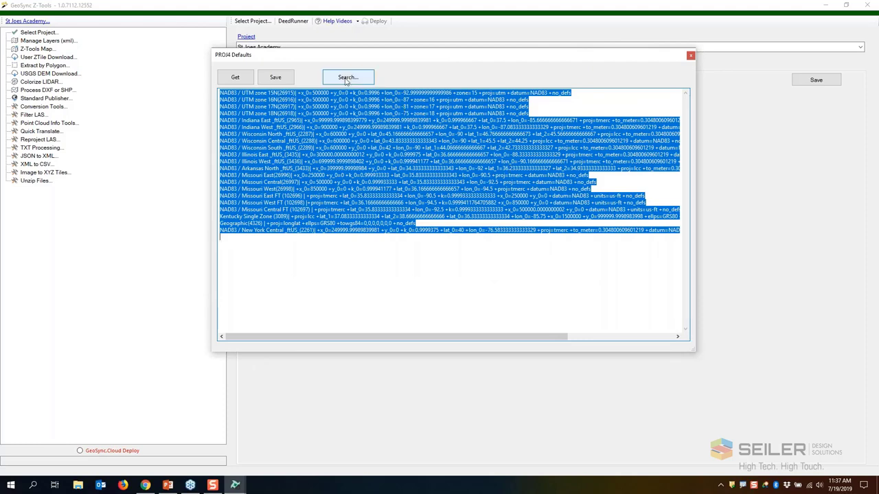
pyautogui.scroll(-5, 370, 192)
pyautogui.scroll(-8, 385, 204)
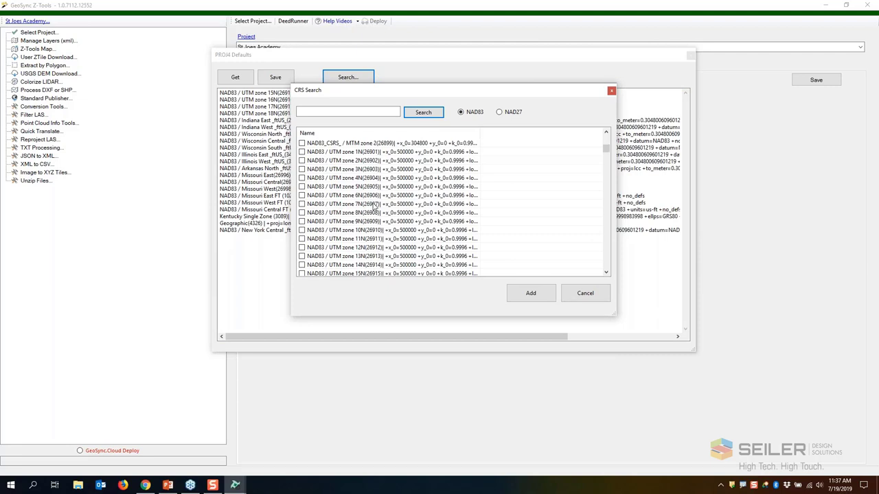
pyautogui.scroll(-10, 374, 205)
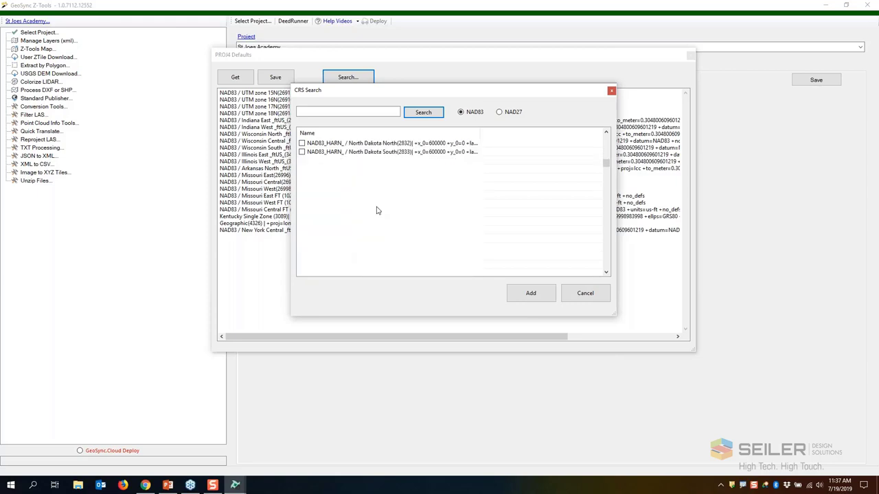
pyautogui.scroll(-10, 378, 215)
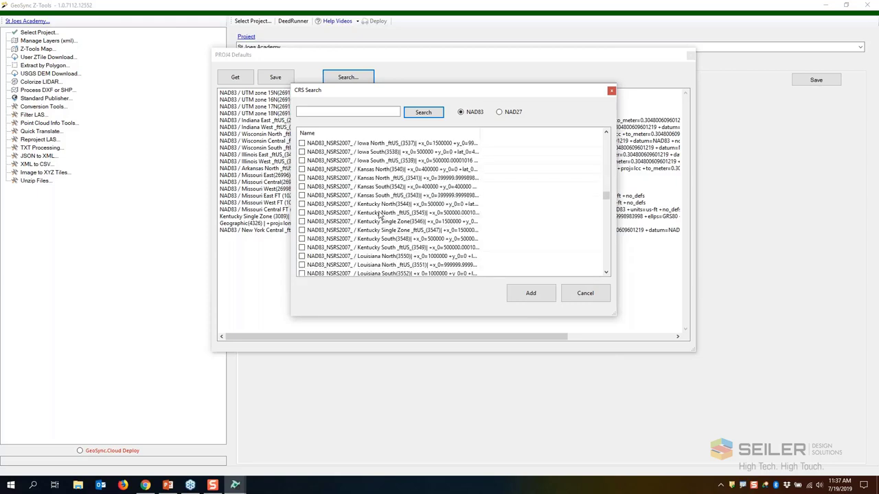
pyautogui.scroll(-15, 378, 214)
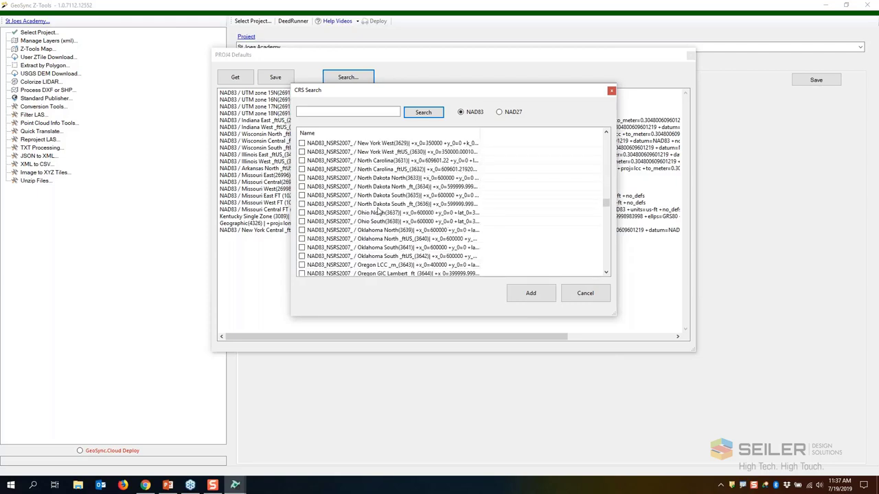
pyautogui.scroll(-5, 376, 213)
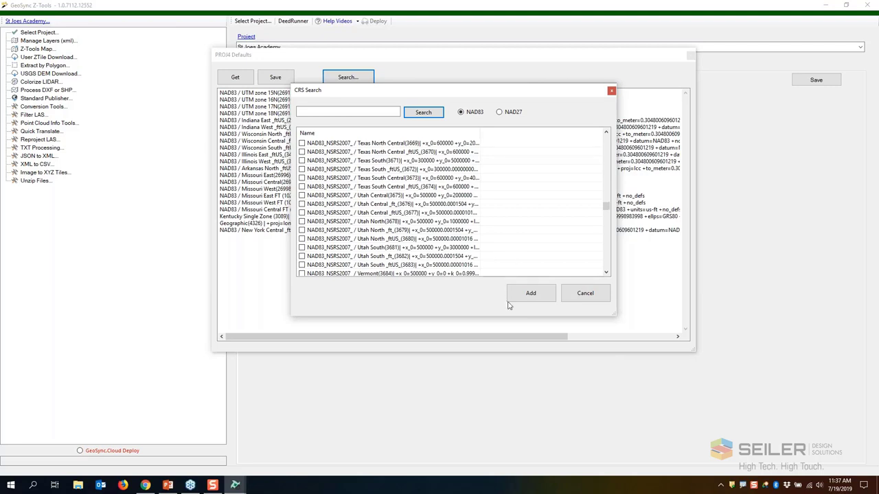
pyautogui.click(580, 294)
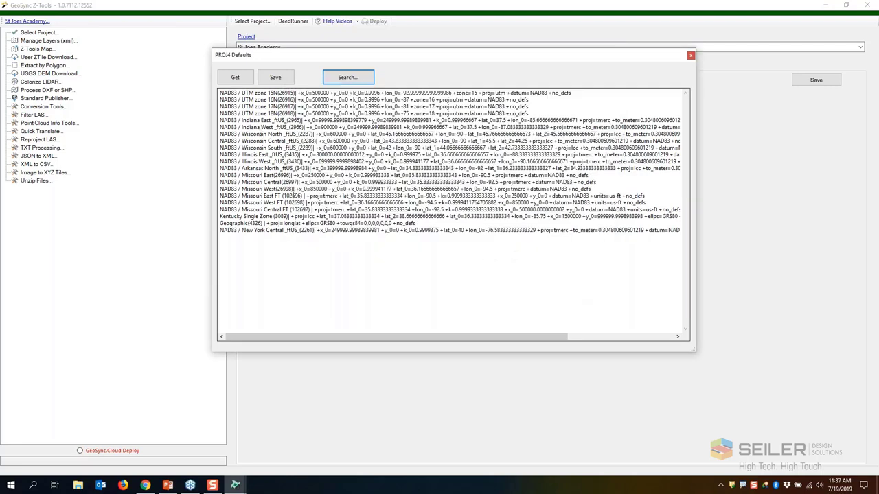
pyautogui.click(692, 56)
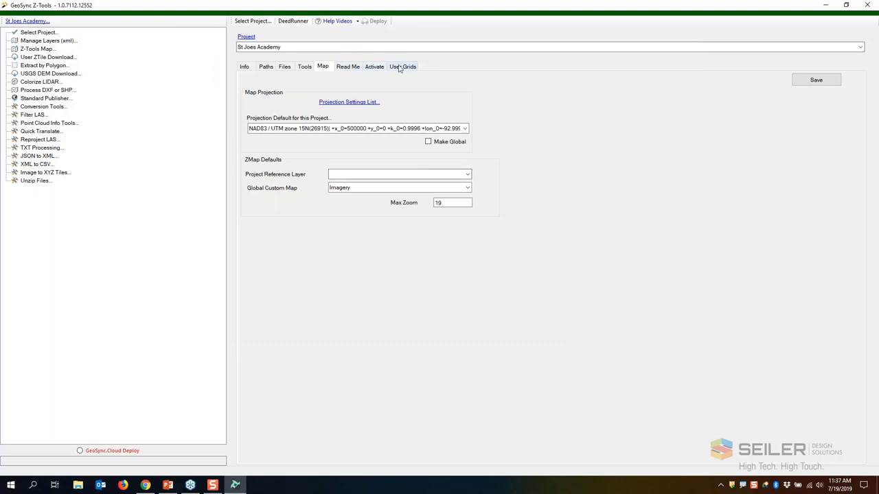
# Step: View the project's XML layers, then place a location point and draw a rectangle across Clayton Road near Principia School on the Z-Tools map
pyautogui.click(43, 43)
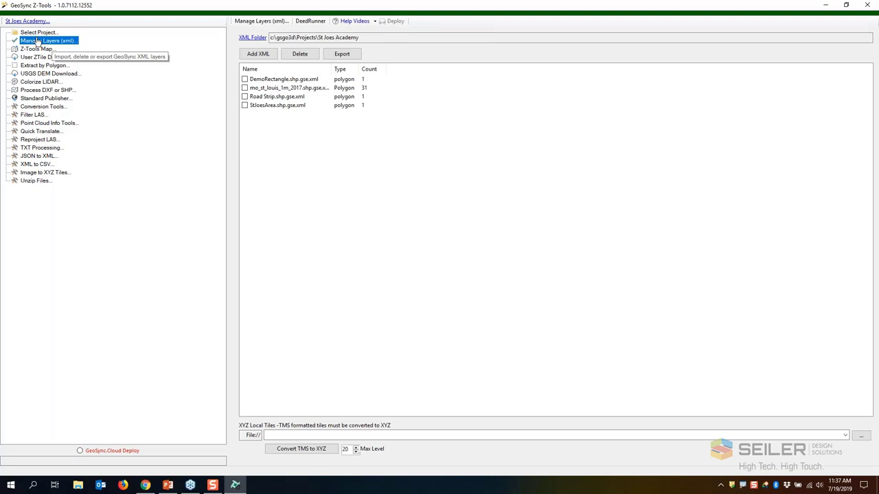
pyautogui.click(37, 49)
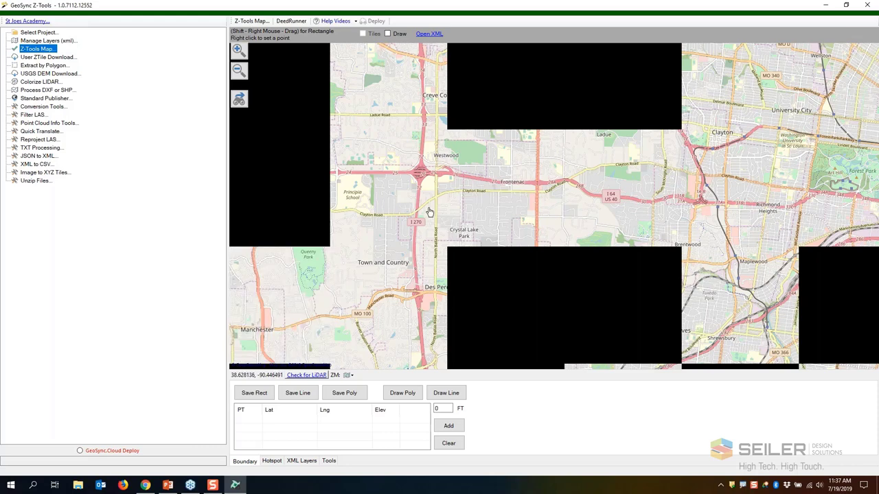
pyautogui.scroll(1, 555, 210)
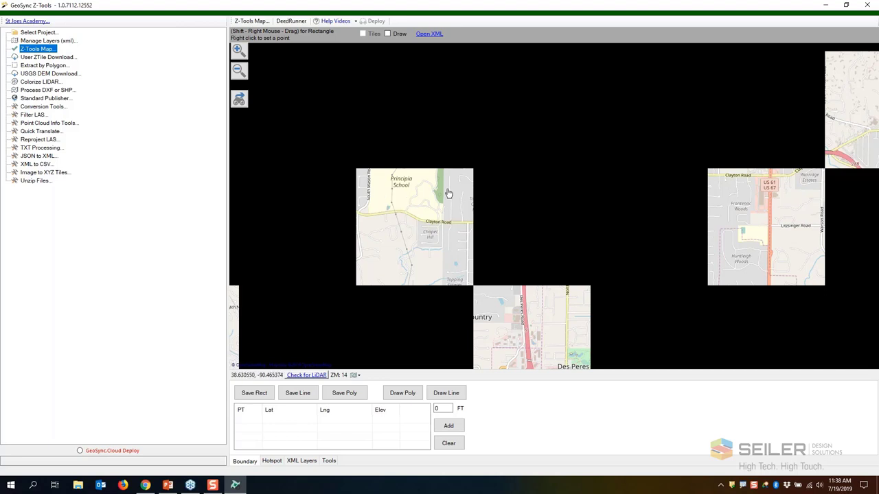
pyautogui.rightClick(367, 187)
pyautogui.keyDown('shift'); pyautogui.moveTo(384, 206); pyautogui.dragTo(456, 278, button='right'); pyautogui.keyUp('shift')
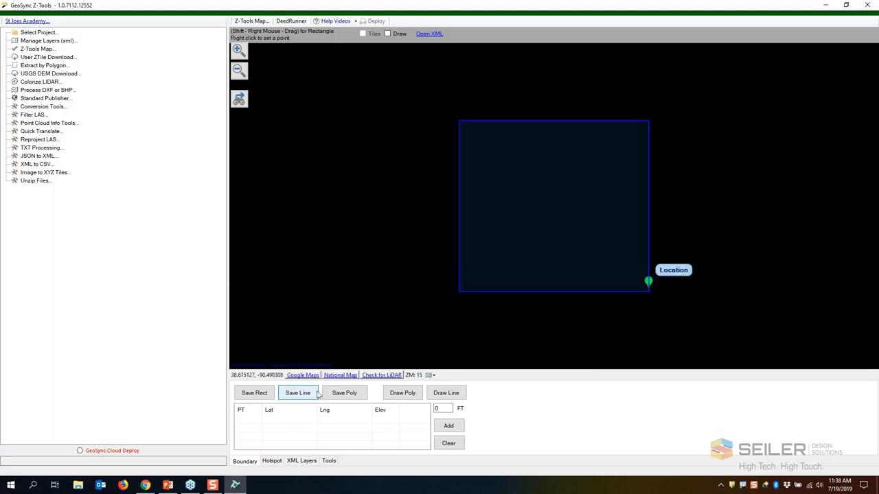
pyautogui.click(340, 397)
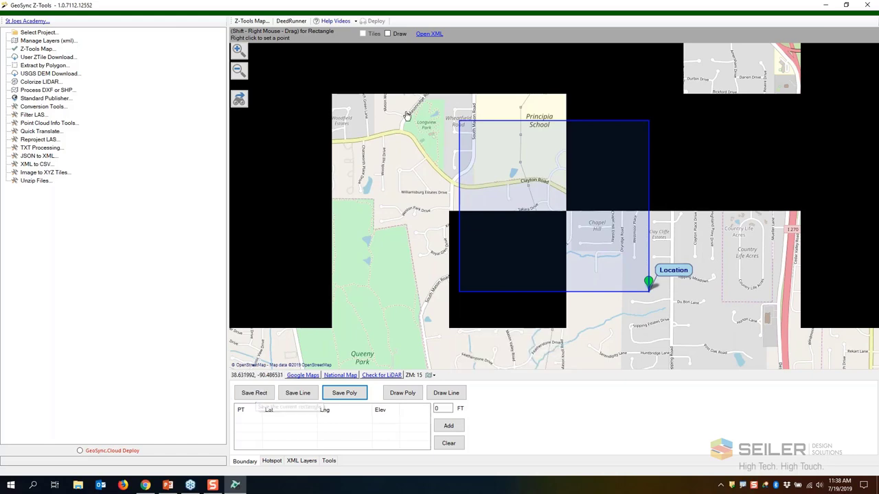
# Step: Load the StJoesArea.shp.gse.xml boundary from the St Joes Academy project onto the map
pyautogui.click(430, 35)
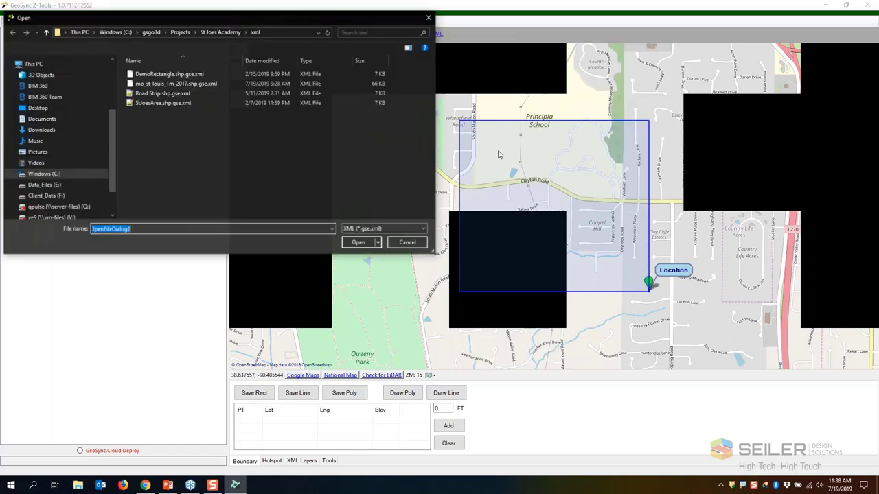
pyautogui.click(160, 103)
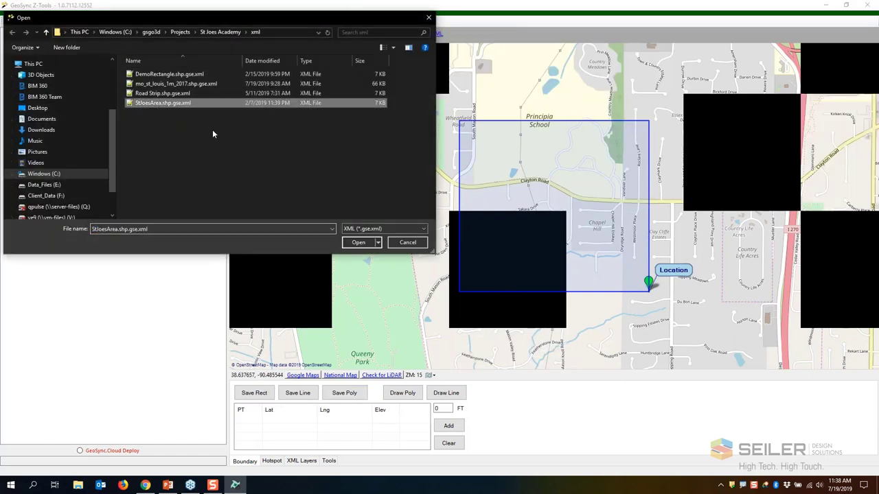
pyautogui.click(358, 242)
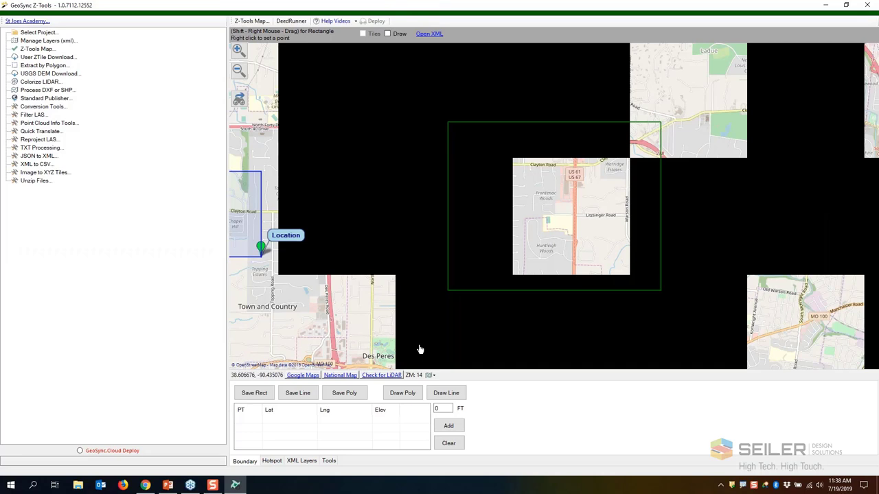
# Step: Open the National Map's TNM Download page for the mapped area in the browser and reposition its window
pyautogui.click(305, 375)
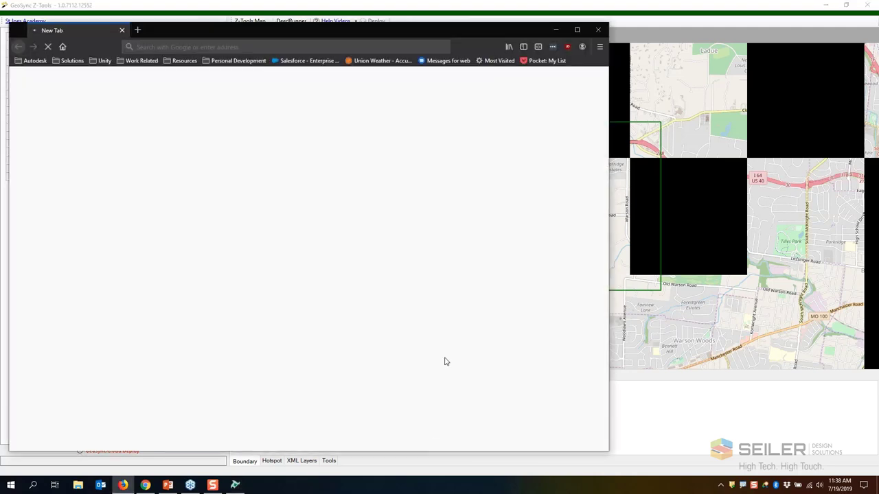
pyautogui.moveTo(389, 32); pyautogui.dragTo(547, 20)
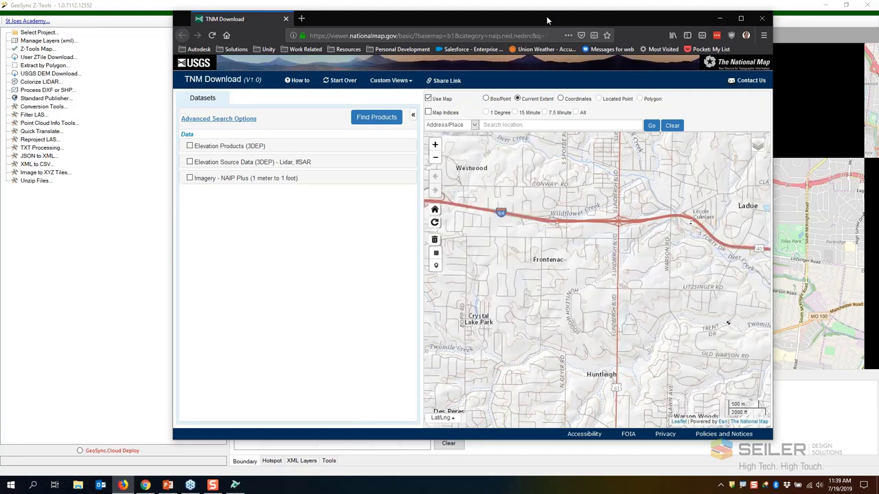
pyautogui.moveTo(547, 20); pyautogui.dragTo(487, 407)
pyautogui.moveTo(467, 337); pyautogui.dragTo(473, 38)
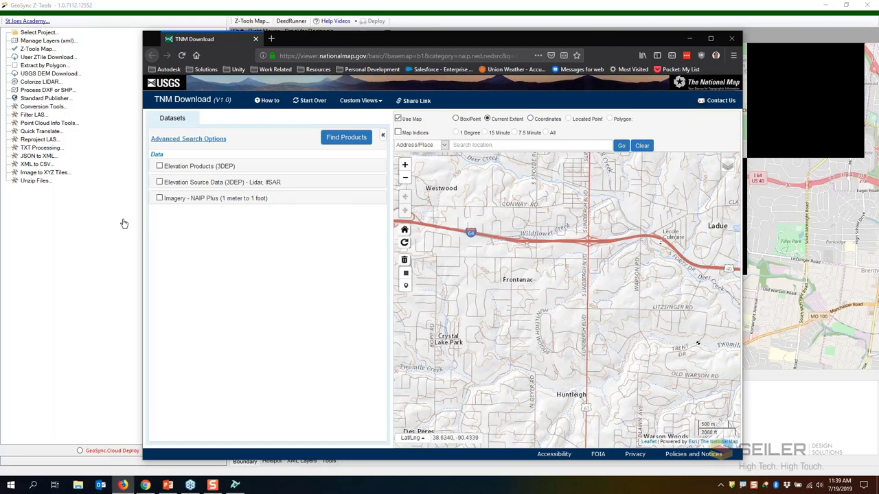
pyautogui.click(160, 181)
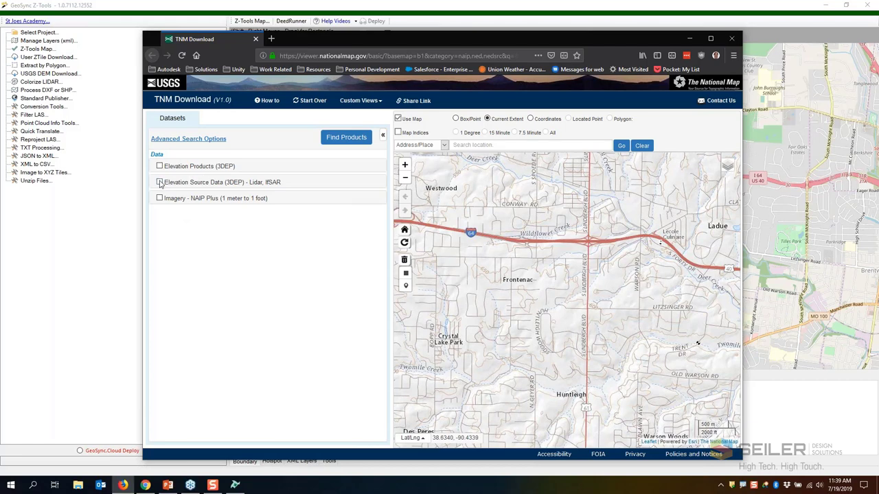
pyautogui.click(345, 141)
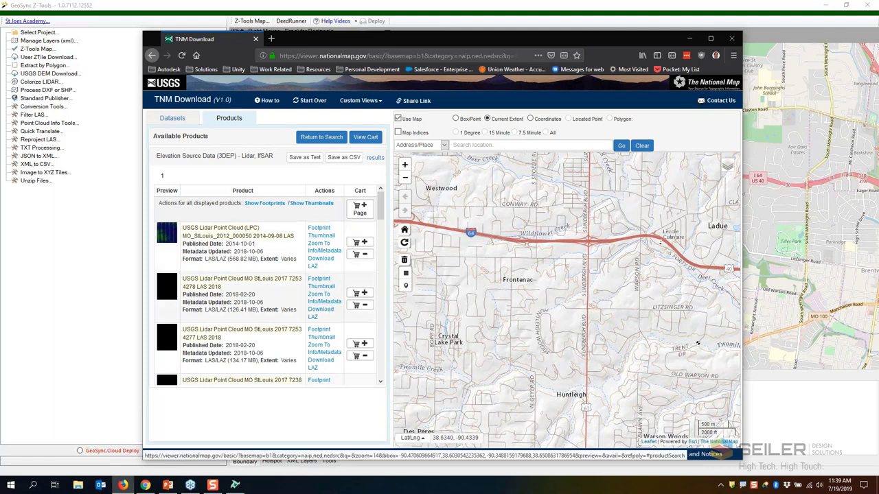
pyautogui.click(327, 281)
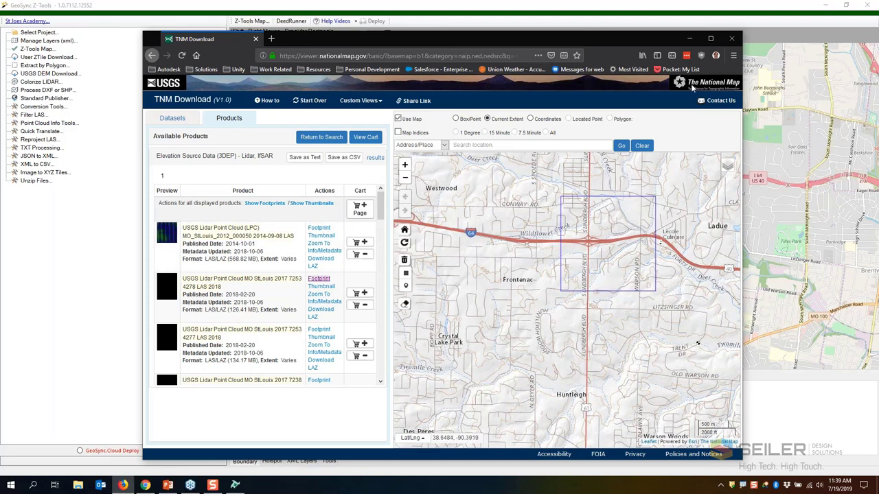
# Step: Switch back to GeoSync Z-Tools and request the User ZTile Download files for the StJoesArea.shp.gse.xml boundary
pyautogui.click(616, 8)
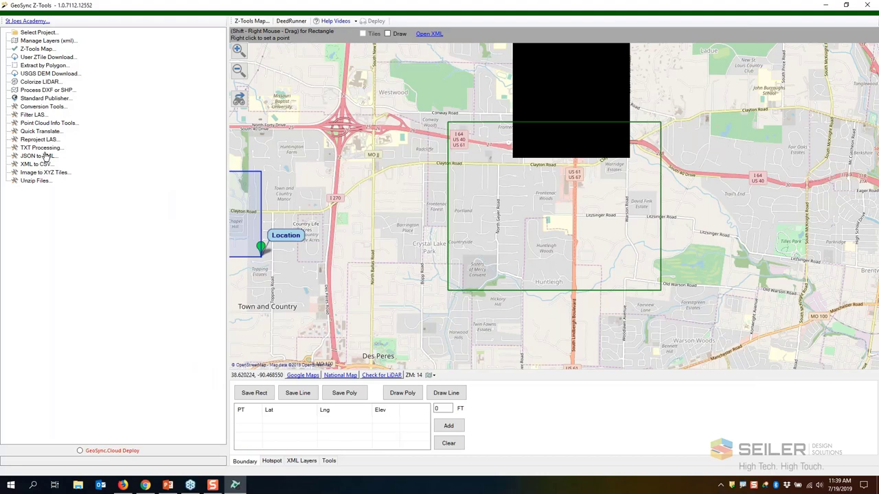
pyautogui.click(68, 61)
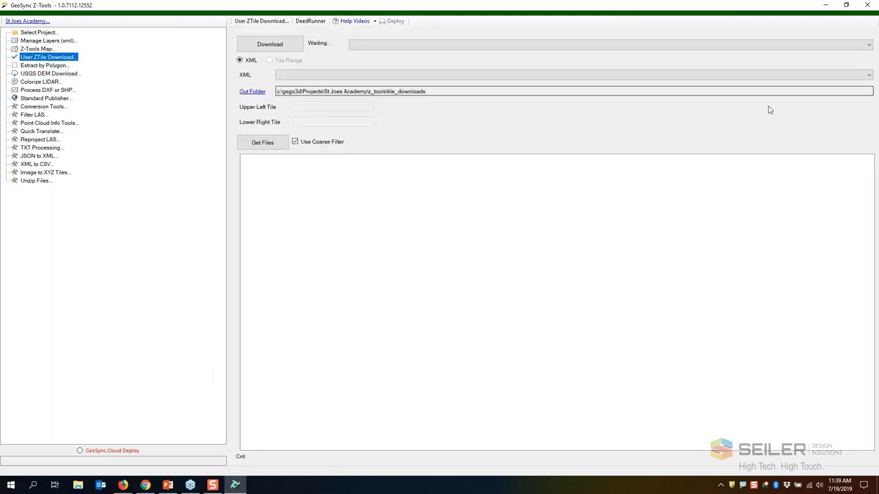
pyautogui.click(867, 75)
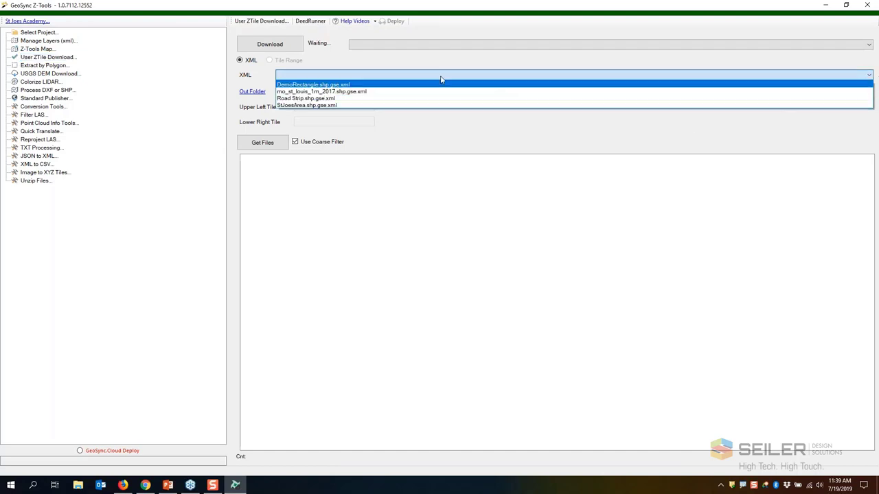
pyautogui.click(318, 106)
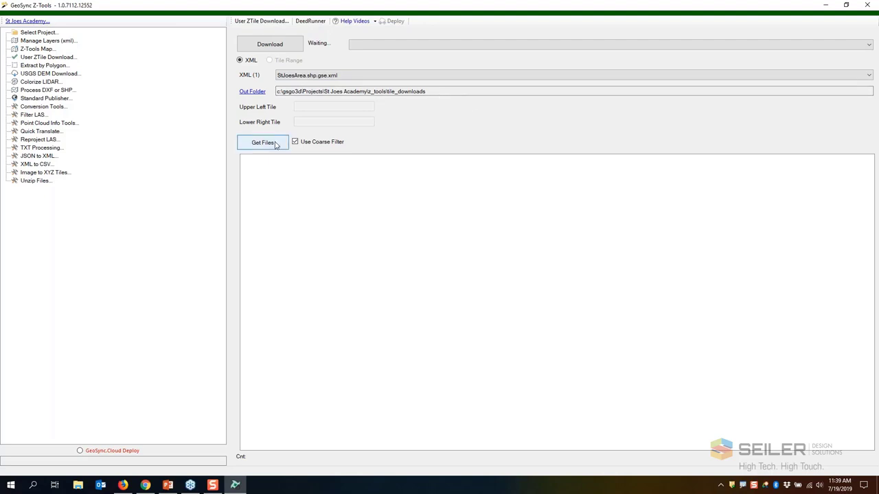
pyautogui.click(254, 147)
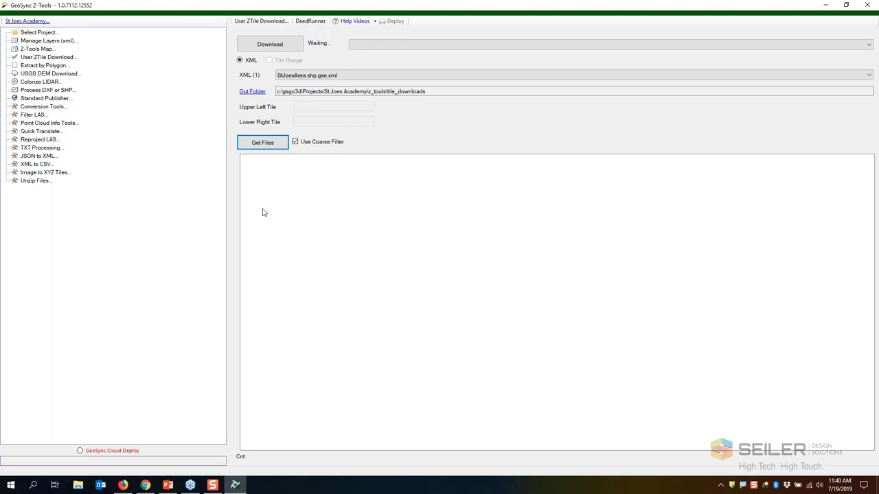
pyautogui.click(870, 44)
pyautogui.click(390, 43)
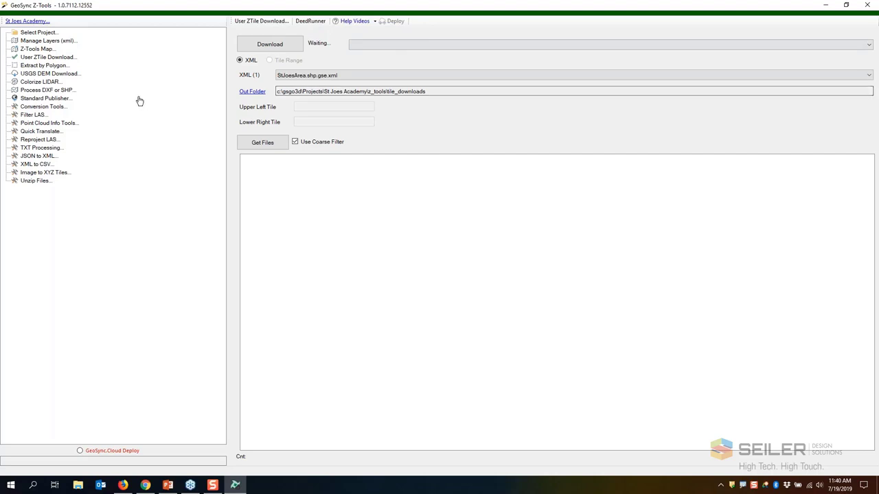
# Step: Start an Extract by Polygon setup using Road Strip.shp.gse.xml as the clip boundary
pyautogui.click(46, 65)
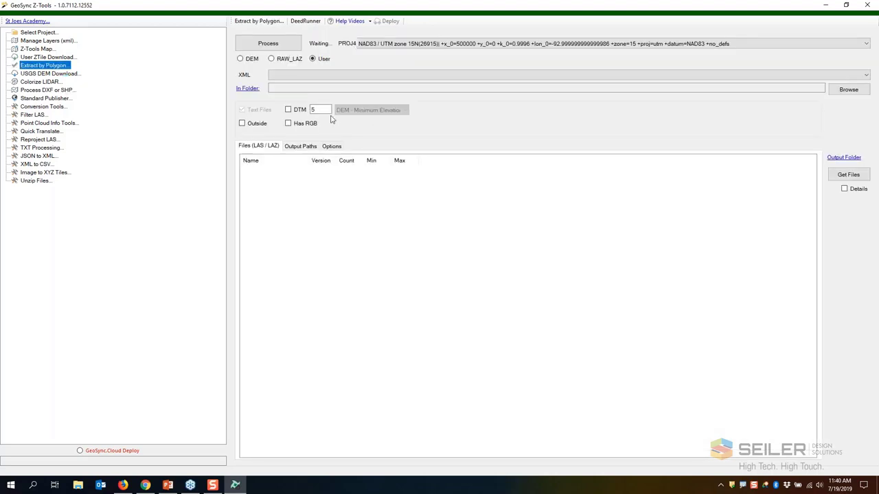
pyautogui.click(857, 76)
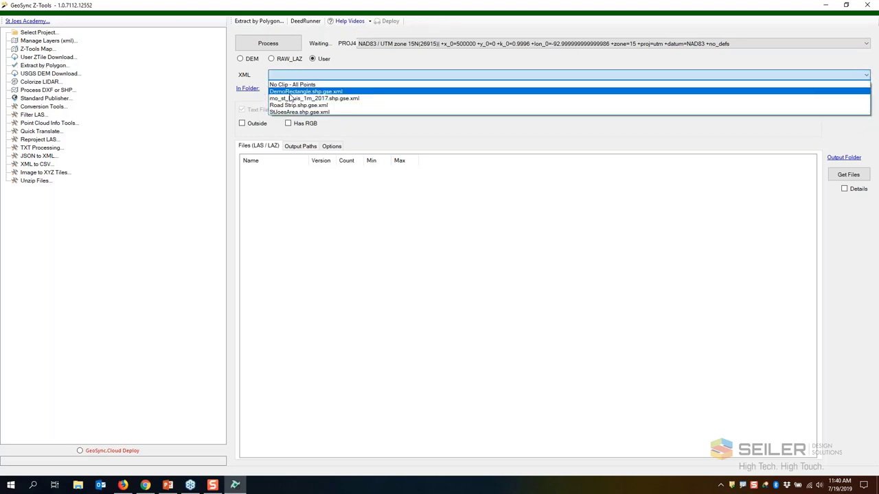
pyautogui.click(300, 112)
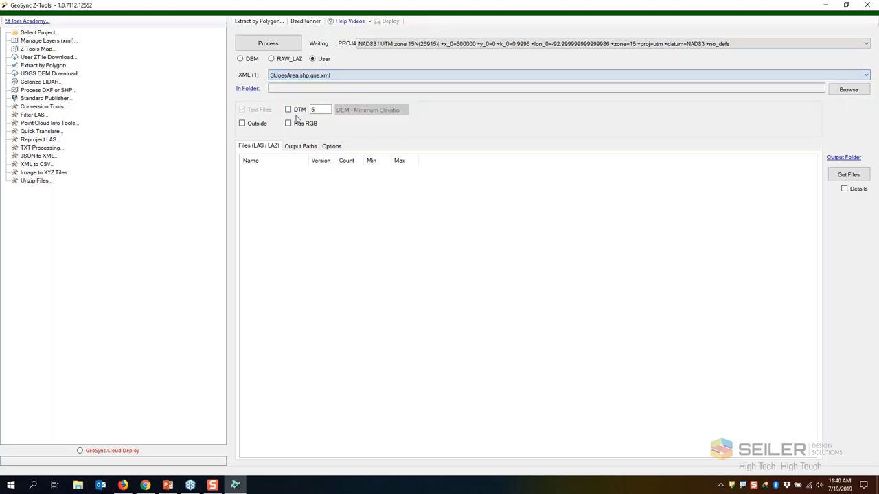
pyautogui.click(851, 76)
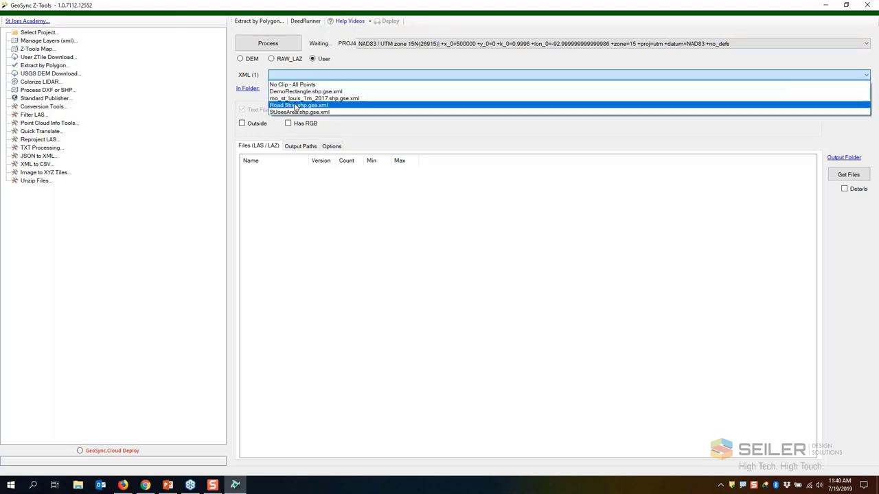
pyautogui.click(307, 105)
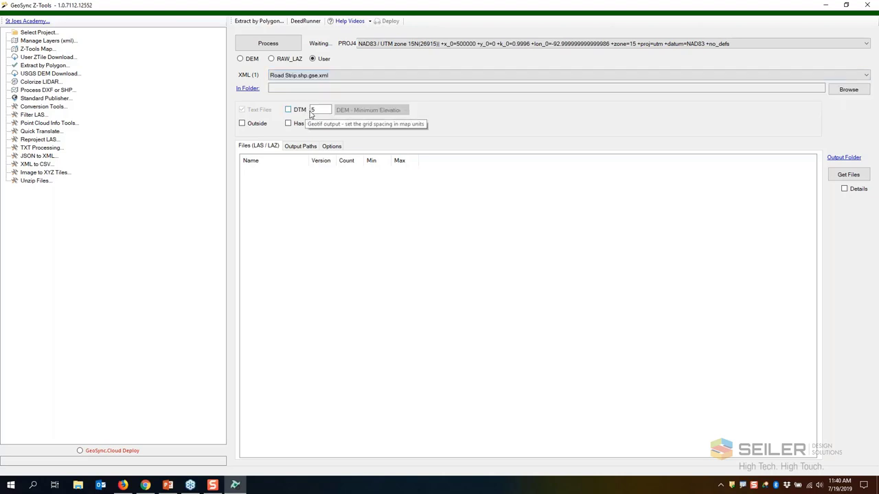
# Step: Set the extraction's input folder to the project's z_tools\tile_downloads\rgb\reproject folder
pyautogui.click(849, 90)
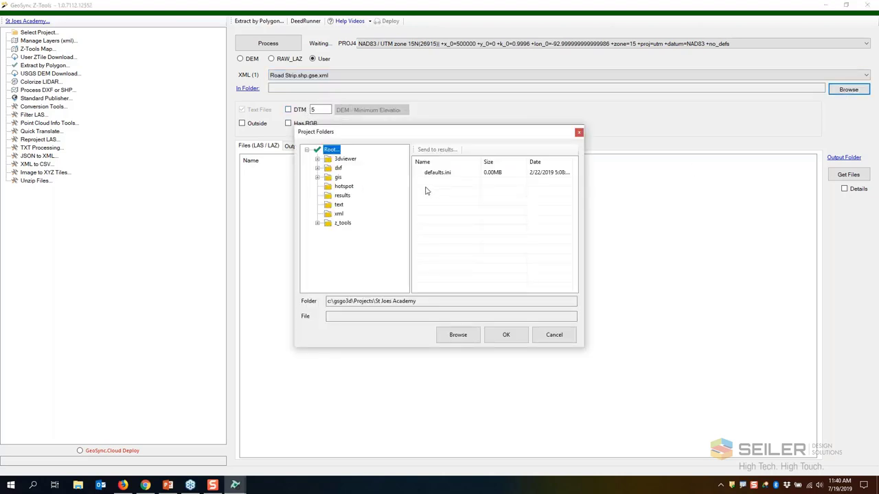
pyautogui.click(318, 223)
pyautogui.click(337, 250)
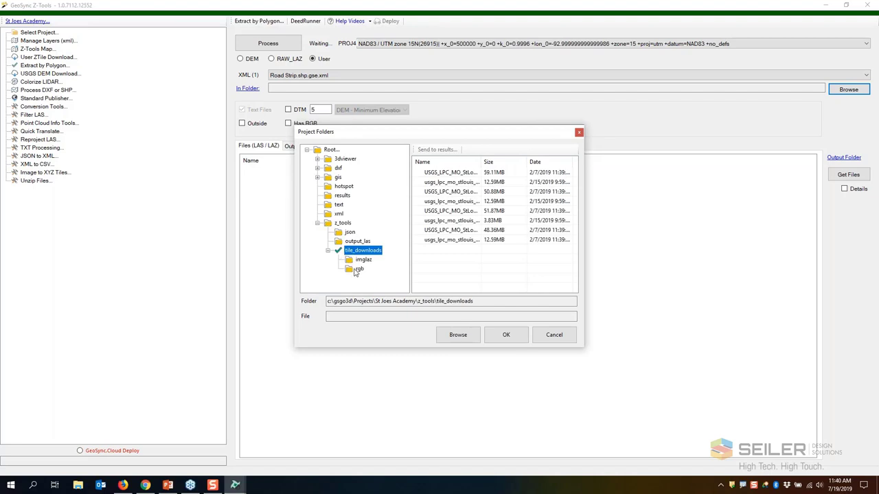
pyautogui.click(356, 269)
pyautogui.click(360, 261)
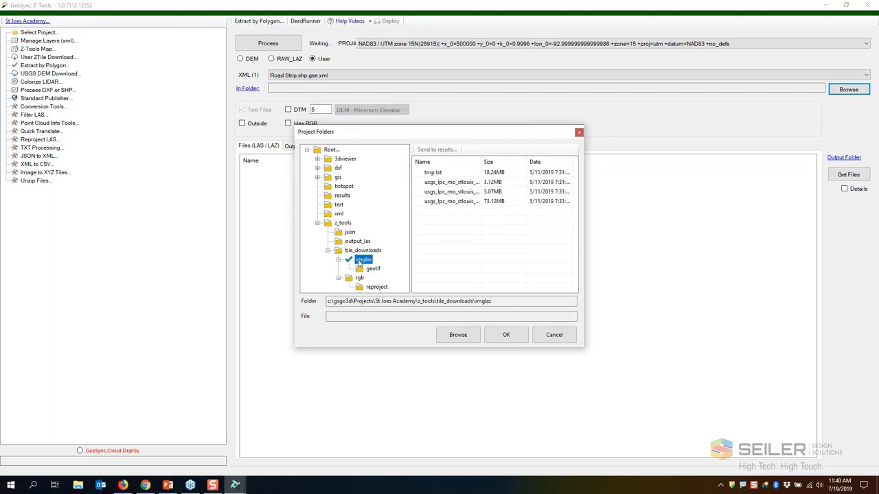
pyautogui.click(359, 278)
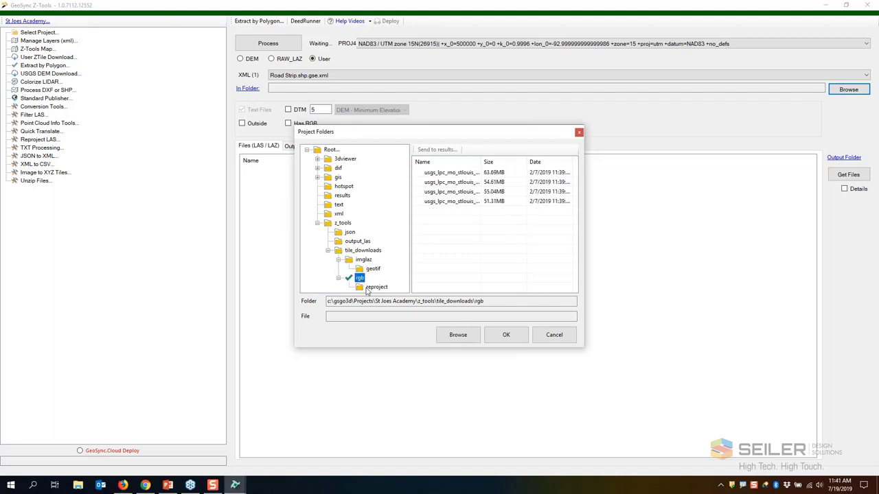
pyautogui.click(371, 288)
pyautogui.click(506, 335)
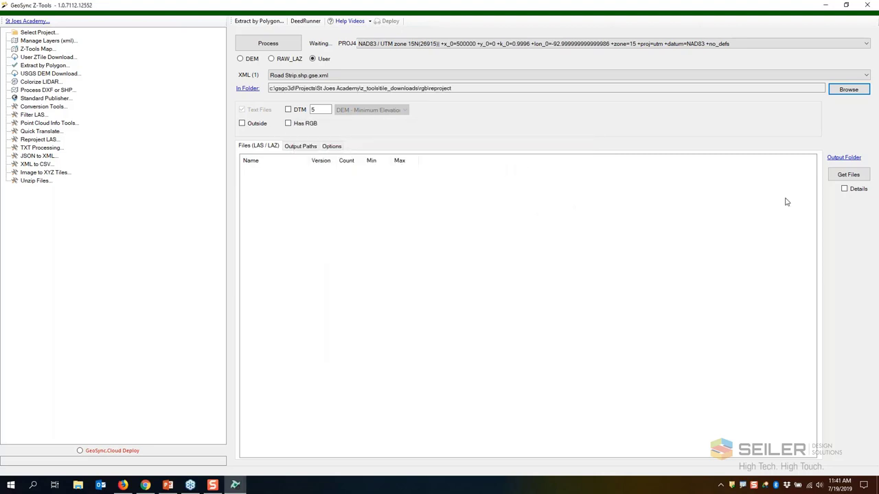
# Step: List the reprojected LAZ files, widen the name column to show full names, and select all four files
pyautogui.click(849, 175)
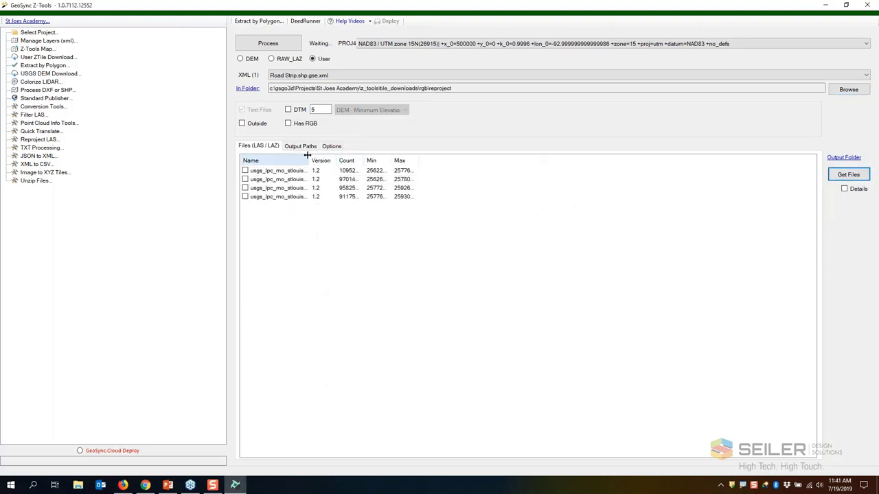
pyautogui.moveTo(307, 155); pyautogui.dragTo(434, 160)
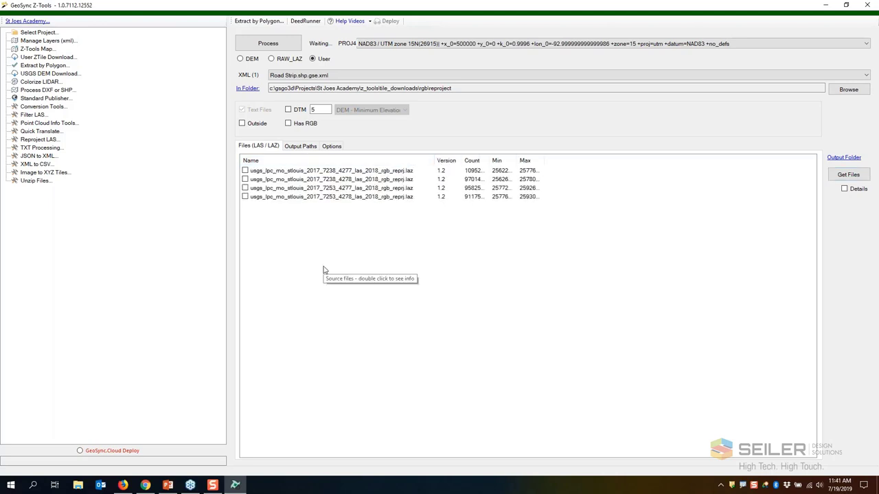
pyautogui.click(245, 179)
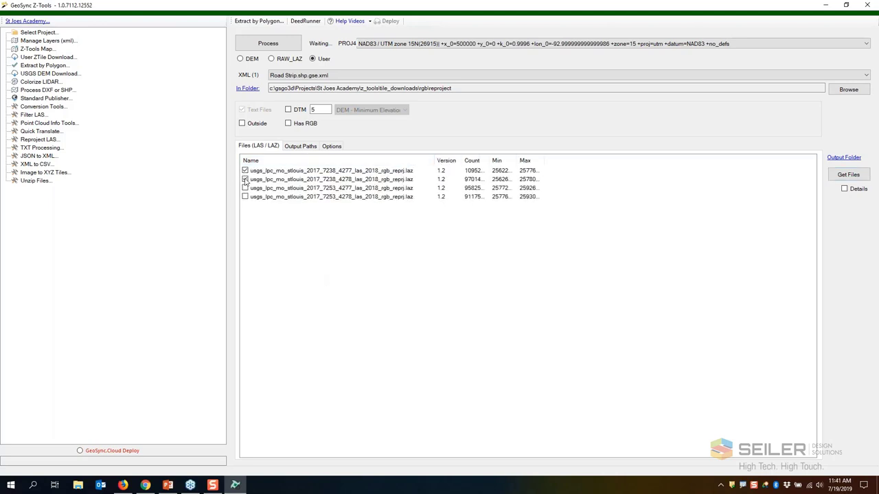
pyautogui.click(245, 188)
pyautogui.click(245, 197)
# Step: Return to the Z-Tools map in a smaller window and load the Road Strip.shp.gse.xml boundary onto it
pyautogui.click(38, 49)
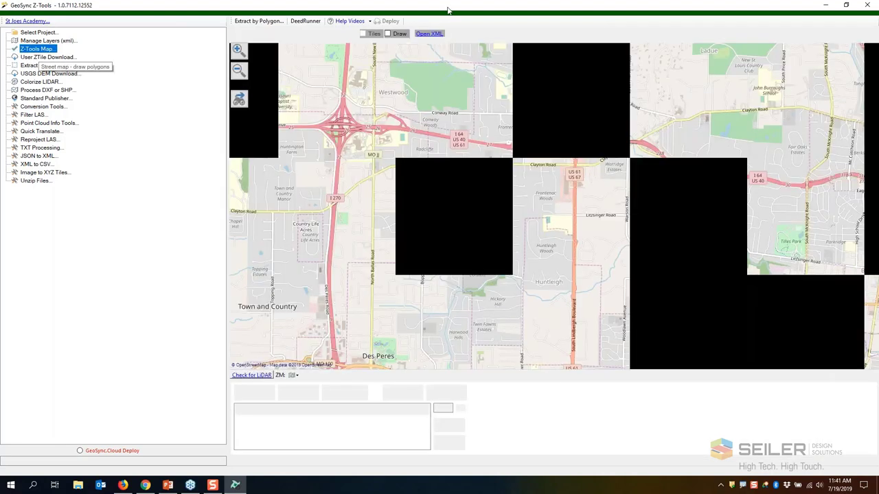
pyautogui.press('super+Down')
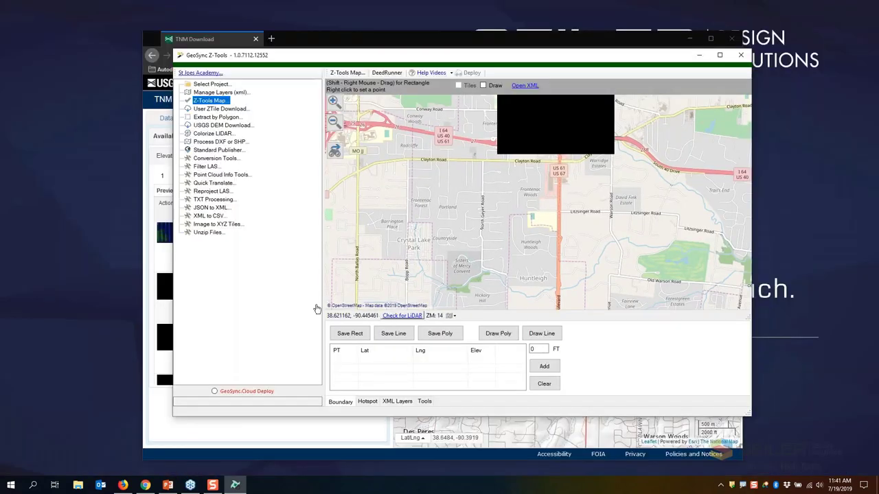
pyautogui.click(525, 86)
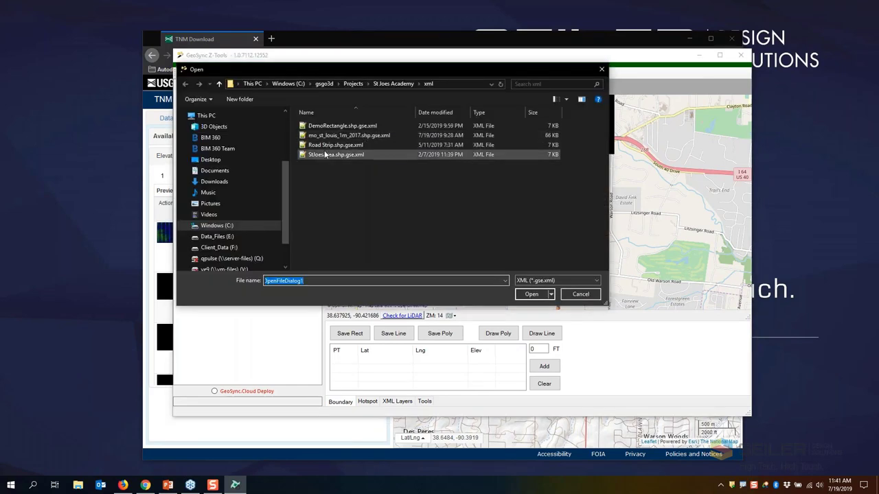
pyautogui.click(327, 145)
pyautogui.click(531, 294)
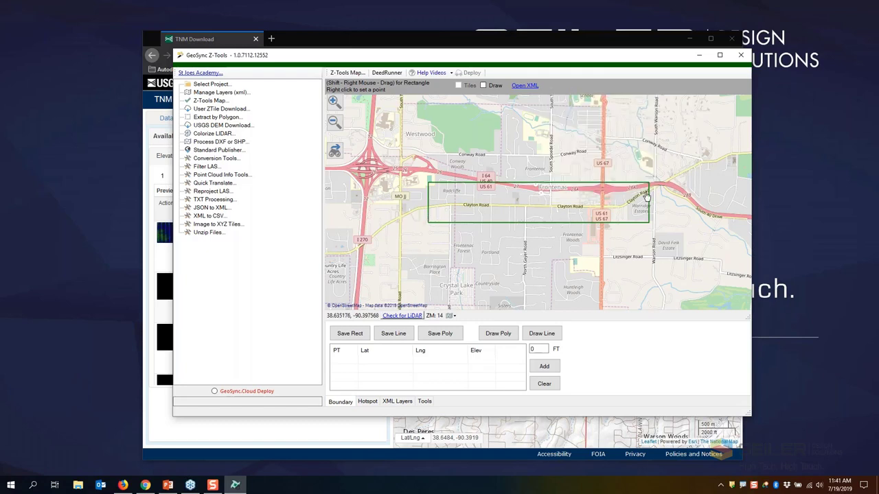
# Step: Set up Extract by Polygon with the project's z_tools\tile_downloads\rgb input folder and the Road Strip.shp.gse.xml boundary
pyautogui.click(215, 118)
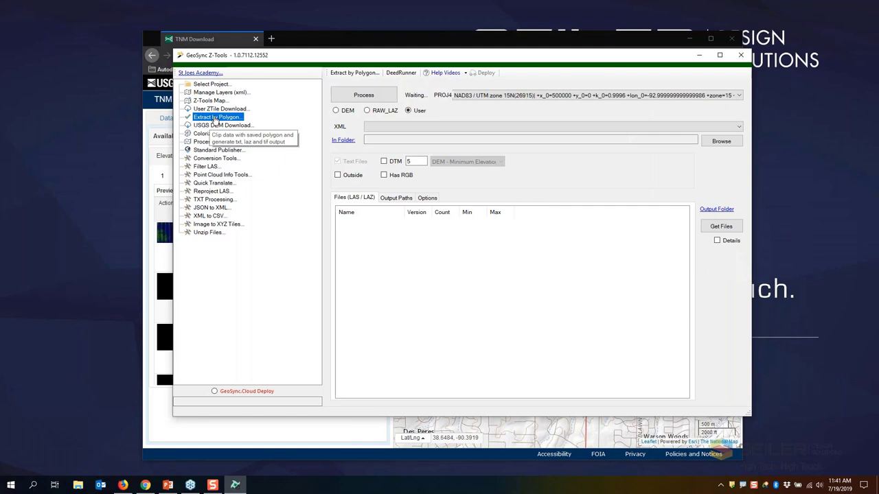
pyautogui.click(719, 143)
pyautogui.click(341, 220)
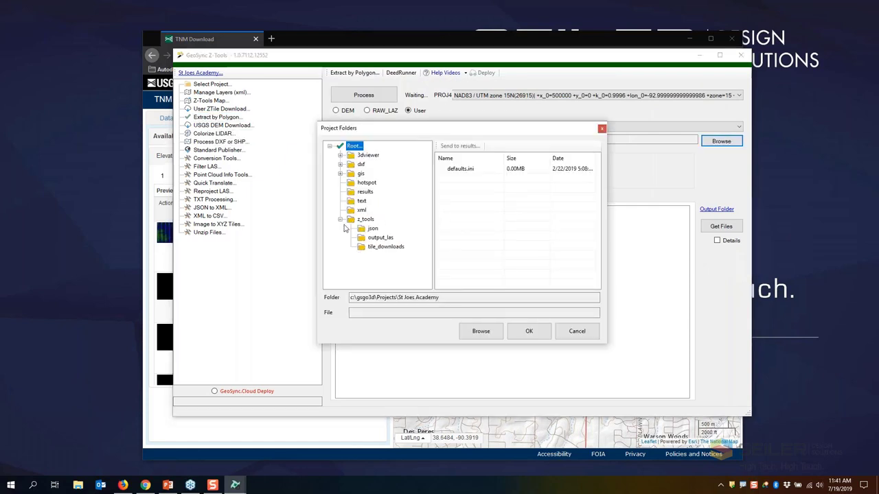
pyautogui.doubleClick(378, 247)
pyautogui.doubleClick(380, 266)
pyautogui.click(527, 333)
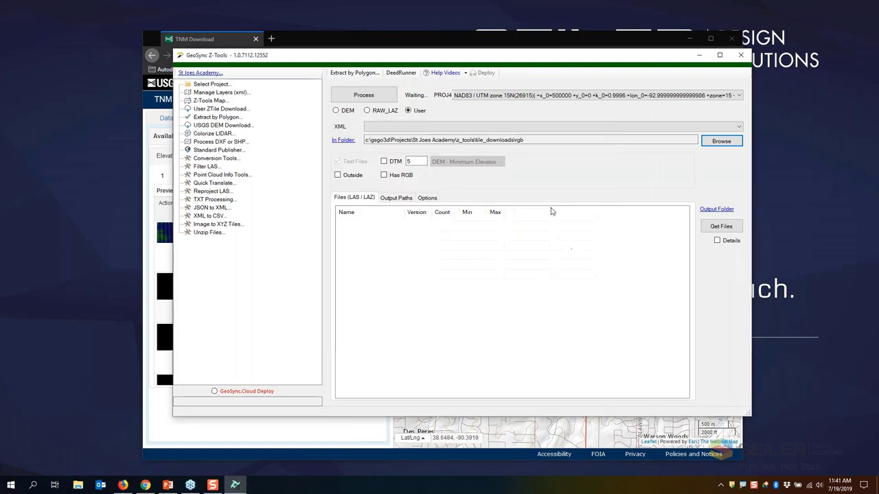
pyautogui.click(518, 126)
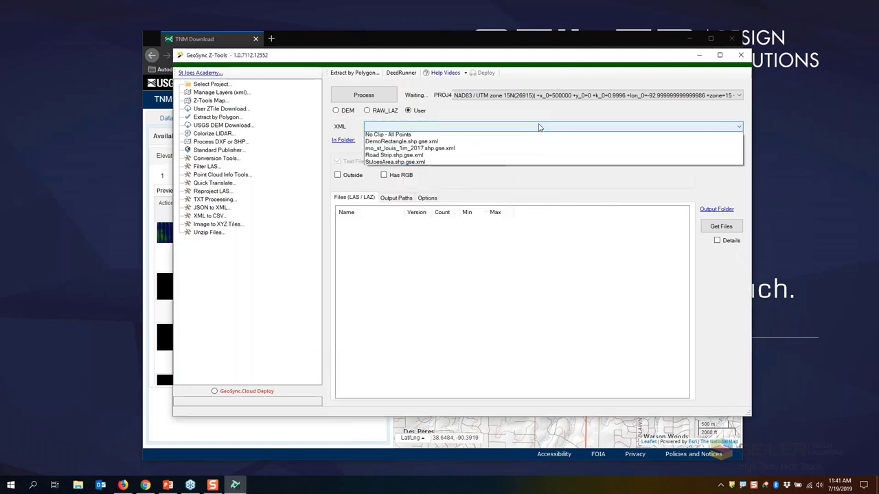
pyautogui.click(425, 162)
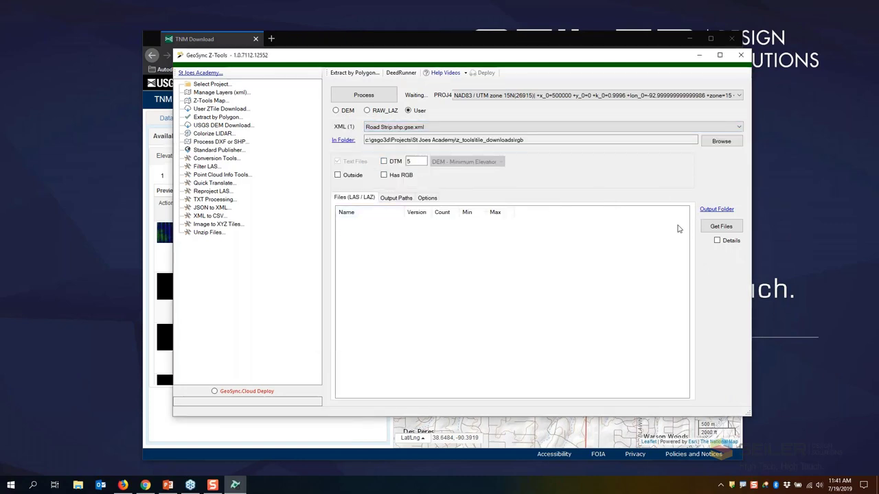
# Step: List the input folder's LAZ files, select all four for extraction, and view the TXT and LAZ output paths
pyautogui.click(718, 227)
pyautogui.click(341, 231)
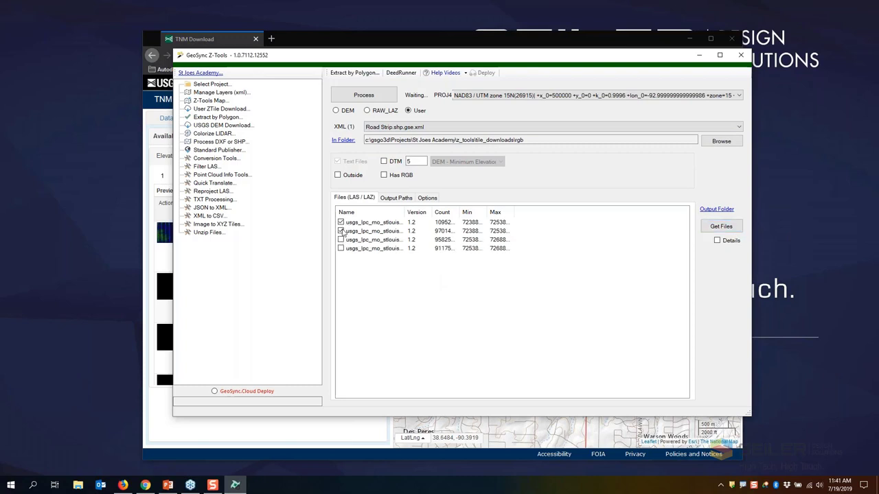
pyautogui.click(340, 249)
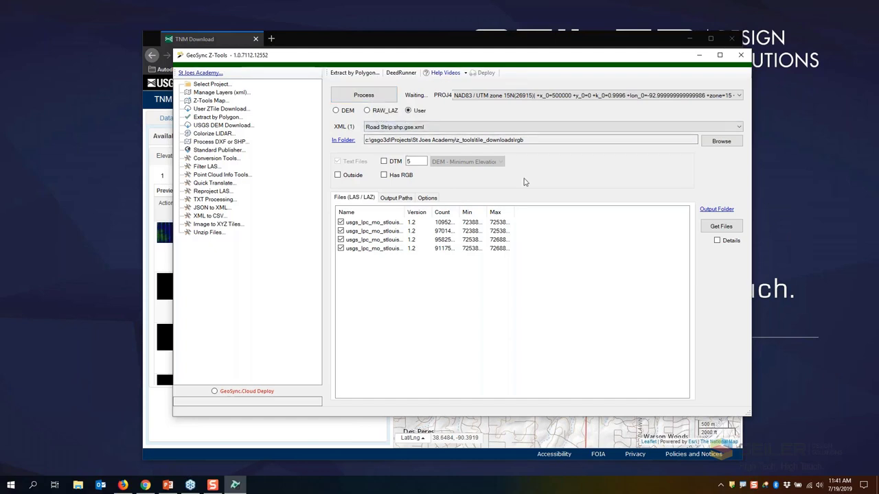
pyautogui.click(394, 198)
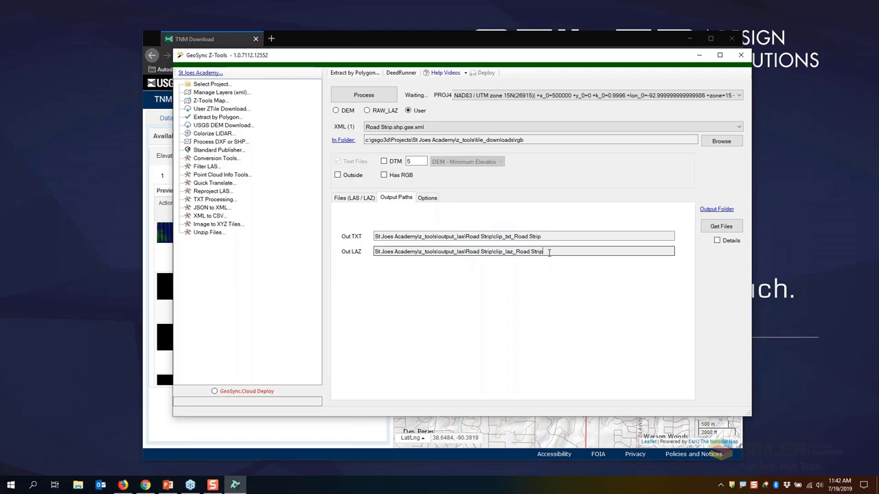
# Step: Highlight the clip_laz_Road Strip output name, and set up USGS DEM Download with the StJoesArea.shp.gse.xml boundary
pyautogui.moveTo(549, 252); pyautogui.dragTo(497, 257)
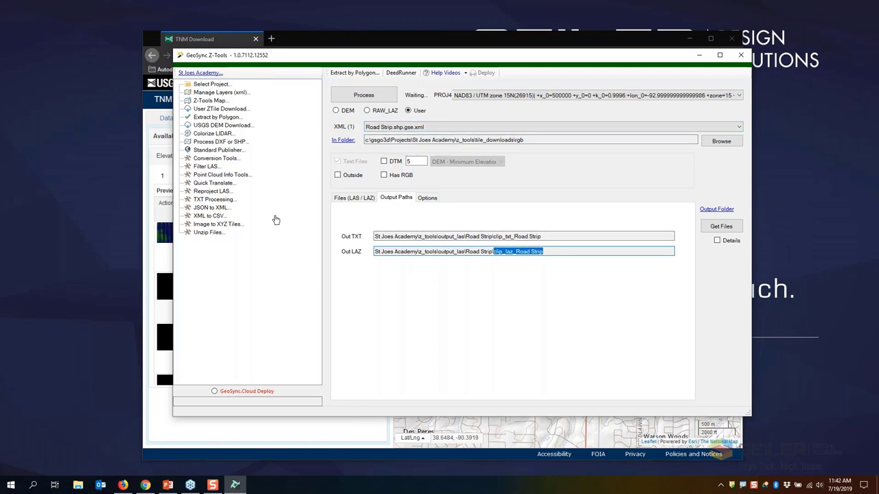
pyautogui.click(223, 126)
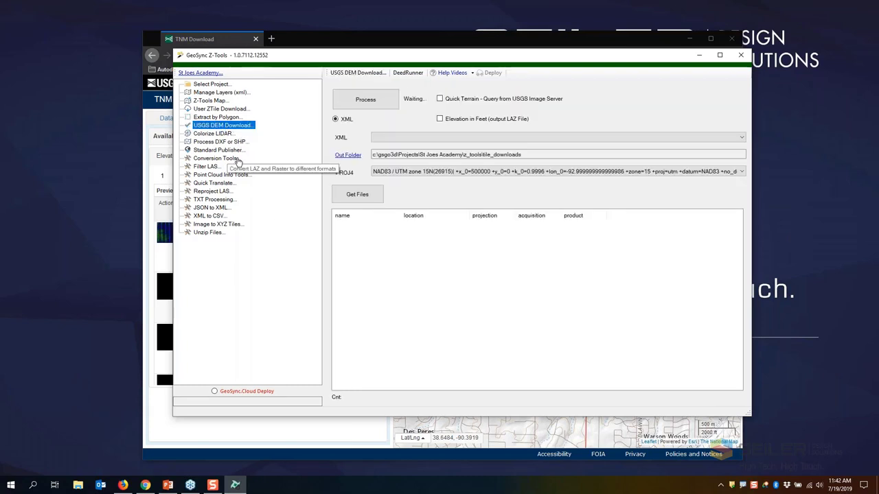
pyautogui.click(395, 140)
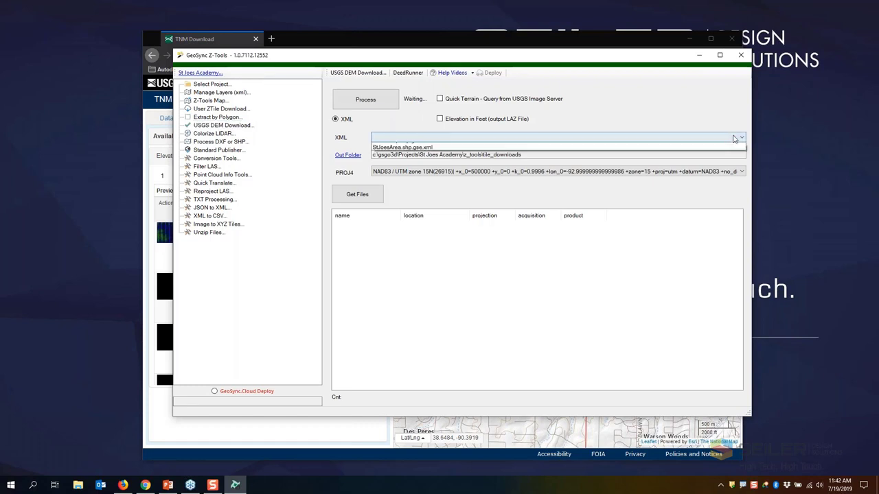
pyautogui.click(405, 167)
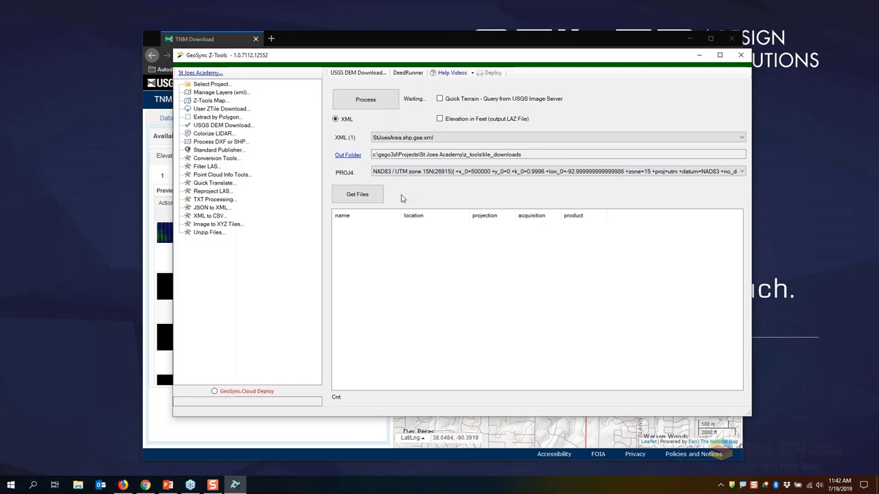
# Step: Switch to TNM Download in the browser, examine the Elevation Products (3DEP) dataset options, and return to Z-Tools
pyautogui.click(520, 34)
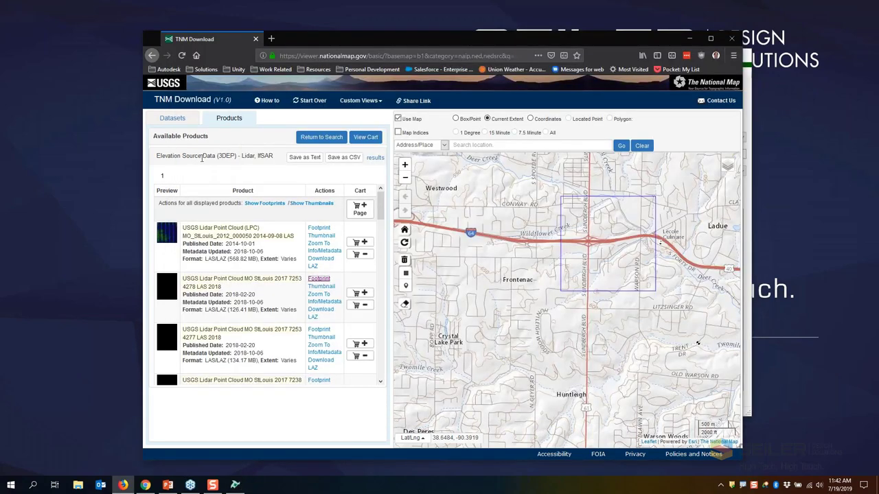
pyautogui.click(173, 120)
pyautogui.click(160, 166)
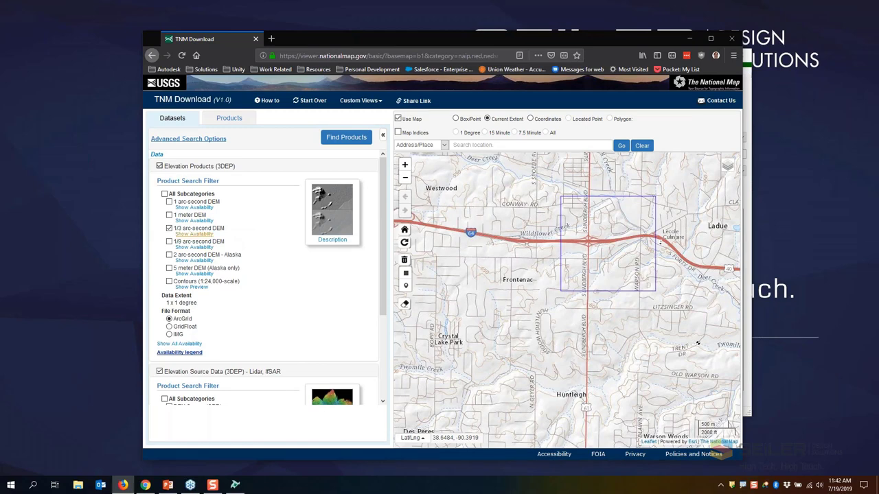
pyautogui.click(237, 486)
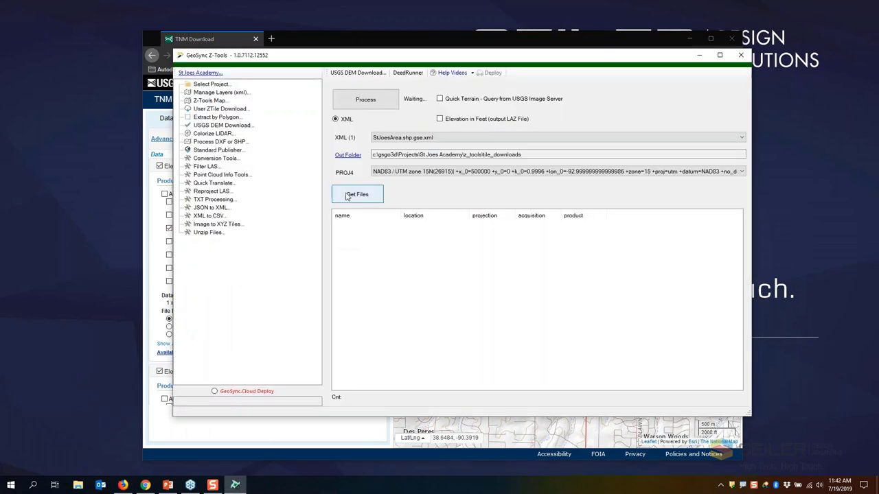
# Step: Open the Colorize LIDAR tool, and look over the lidar and NAIP imagery datasets on the TNM Download page
pyautogui.click(224, 137)
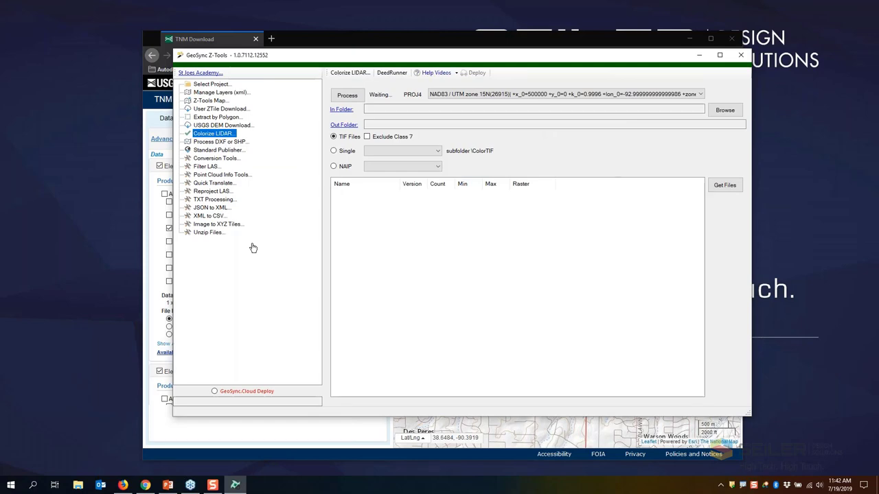
pyautogui.hotkey('alt', 'Tab')
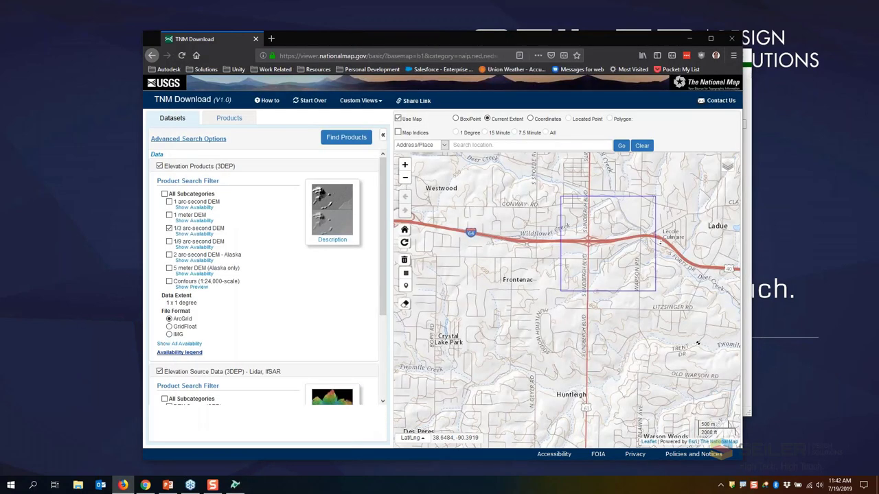
pyautogui.scroll(-3, 281, 383)
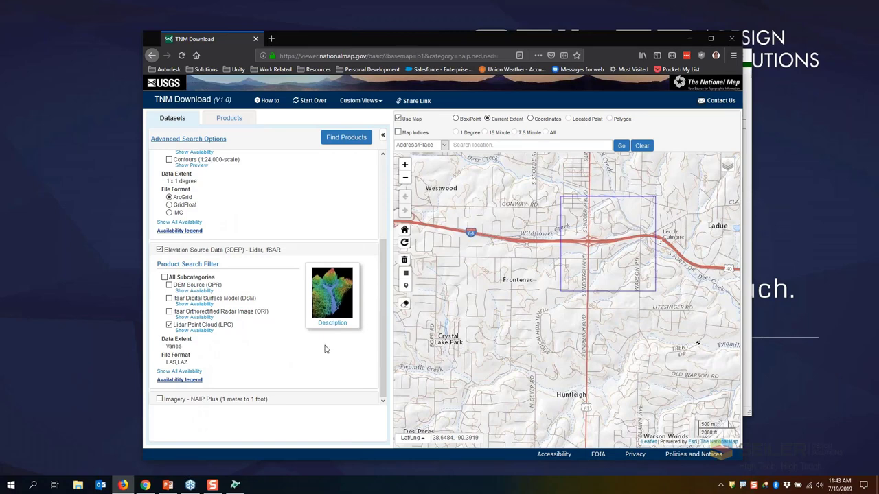
# Step: Return to Z-Tools and view the NAIP server choices in Colorize LIDAR
pyautogui.click(234, 485)
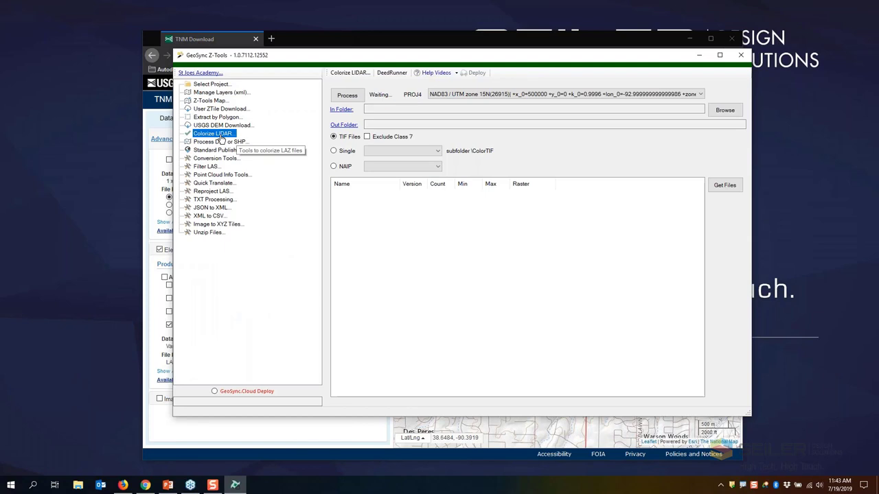
pyautogui.click(437, 166)
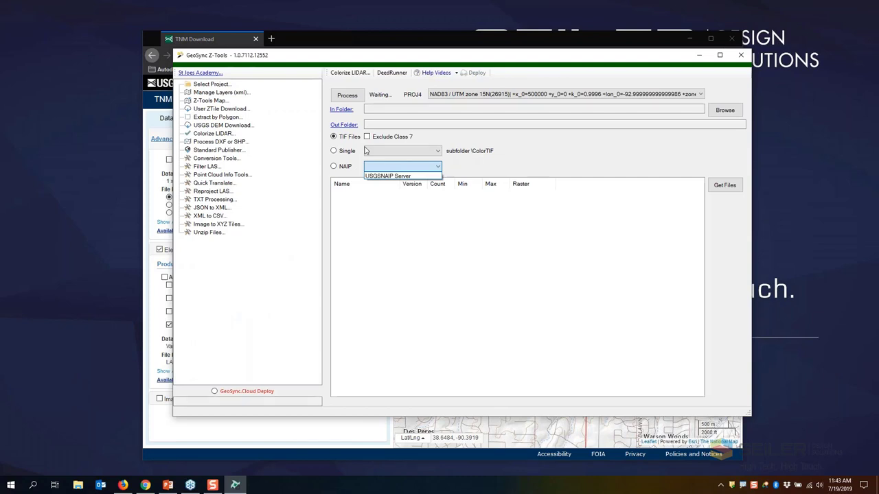
pyautogui.click(718, 112)
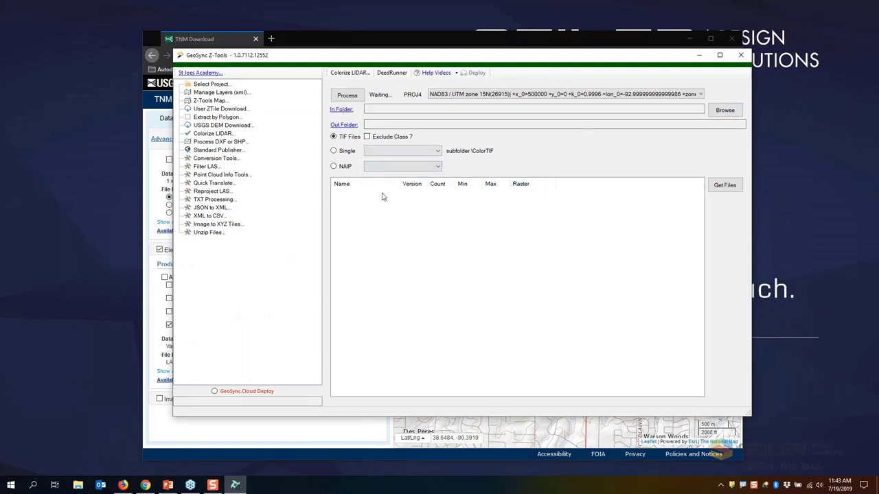
# Step: Set the Colorize LIDAR input folder to the project's z_tools\tile_downloads and list its LAZ files with full names showing
pyautogui.moveTo(599, 51); pyautogui.dragTo(518, 38)
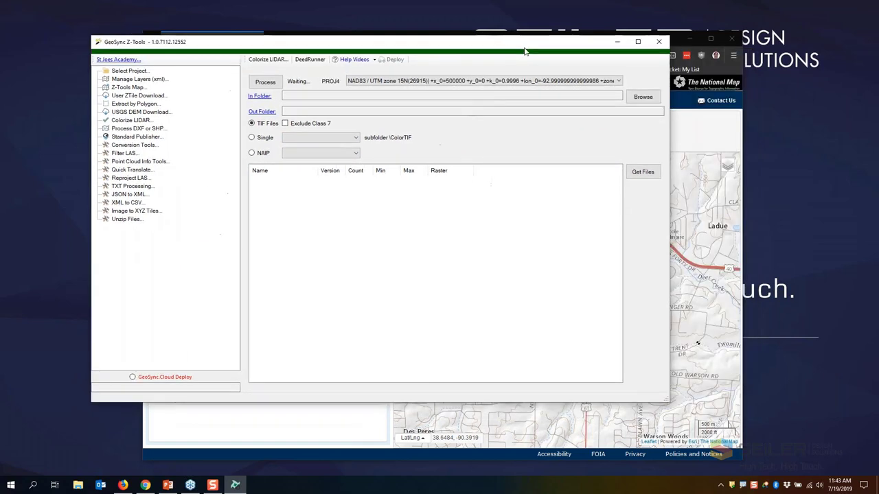
pyautogui.click(644, 97)
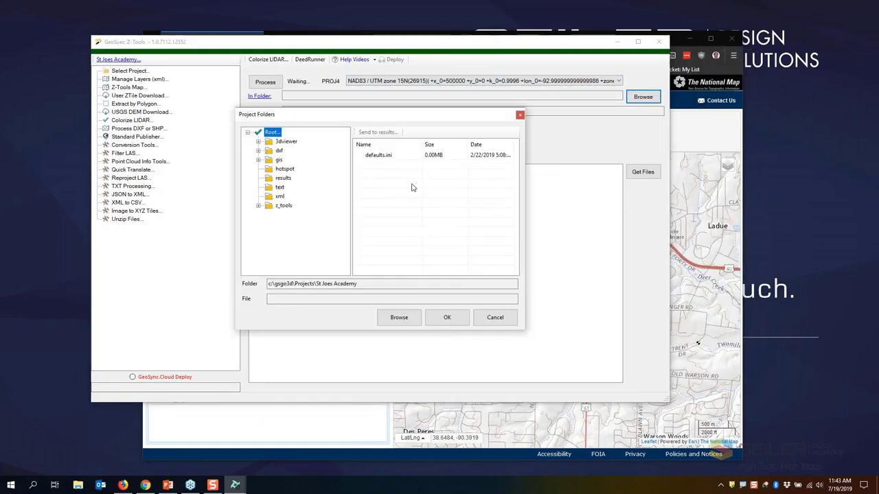
pyautogui.click(258, 205)
pyautogui.doubleClick(289, 233)
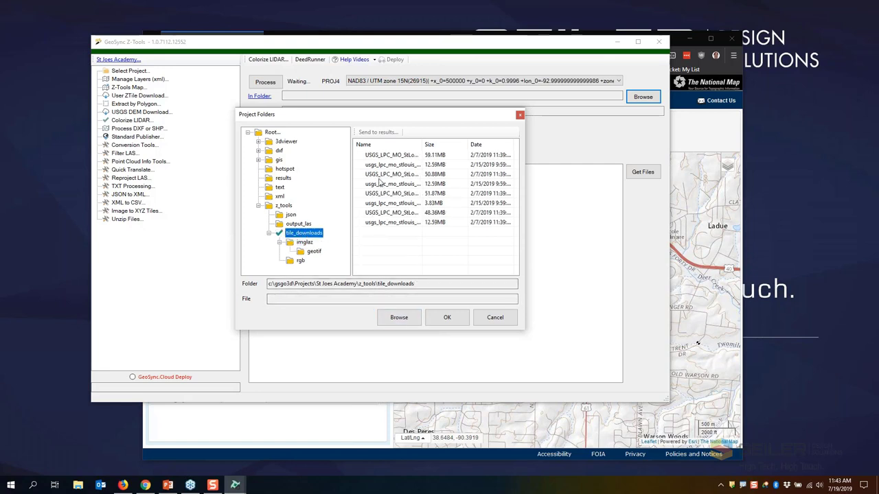
pyautogui.click(447, 318)
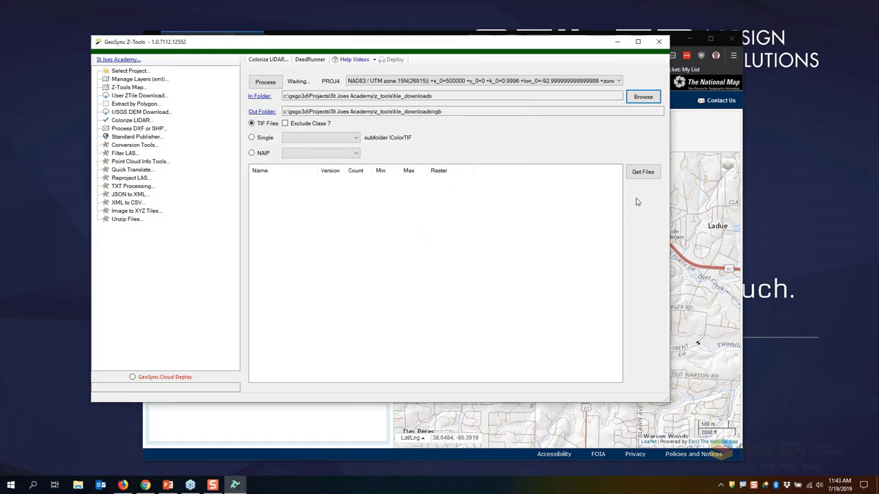
pyautogui.click(643, 172)
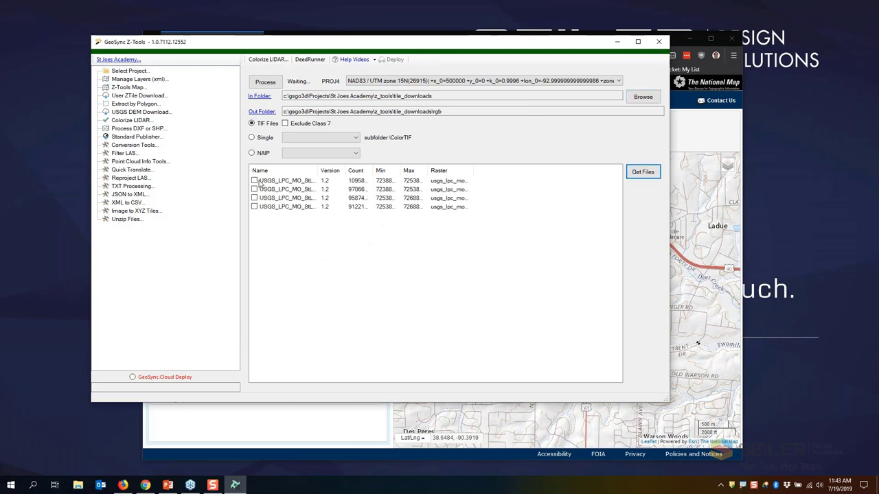
pyautogui.moveTo(318, 170); pyautogui.dragTo(414, 171)
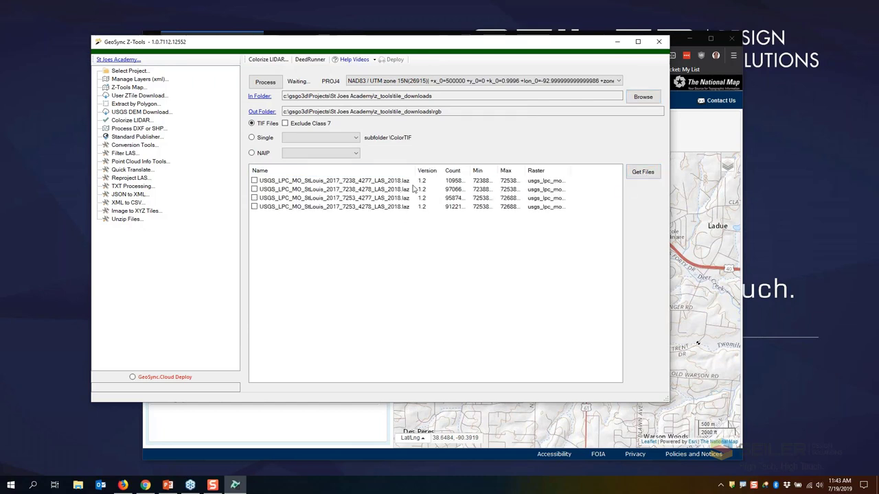
# Step: Set the colorizing source to NAIP with the USGSNAIP Server
pyautogui.click(251, 153)
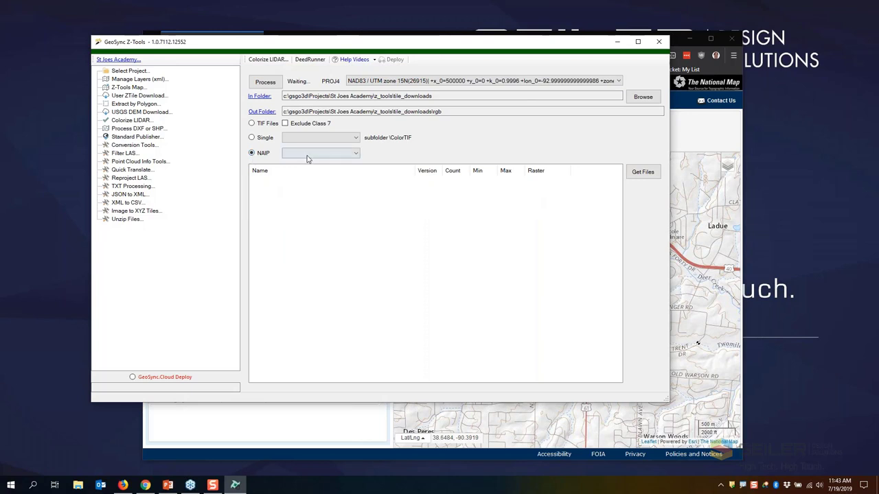
pyautogui.click(309, 155)
pyautogui.click(307, 163)
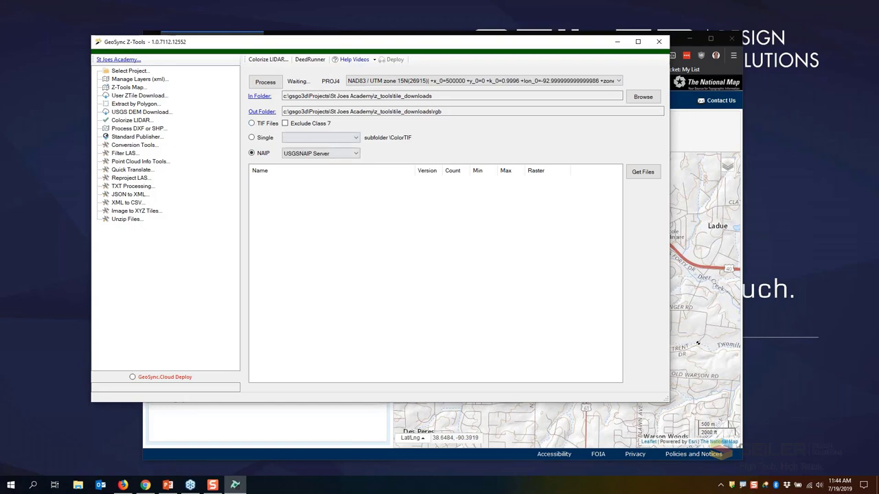
# Step: From the input folder, load USGS_LPC_MO_StLouis_2017_7238_4277_LAS_2018.laz into CloudCompare, applying all fields and accepting the suggested global shift for all
pyautogui.click(260, 97)
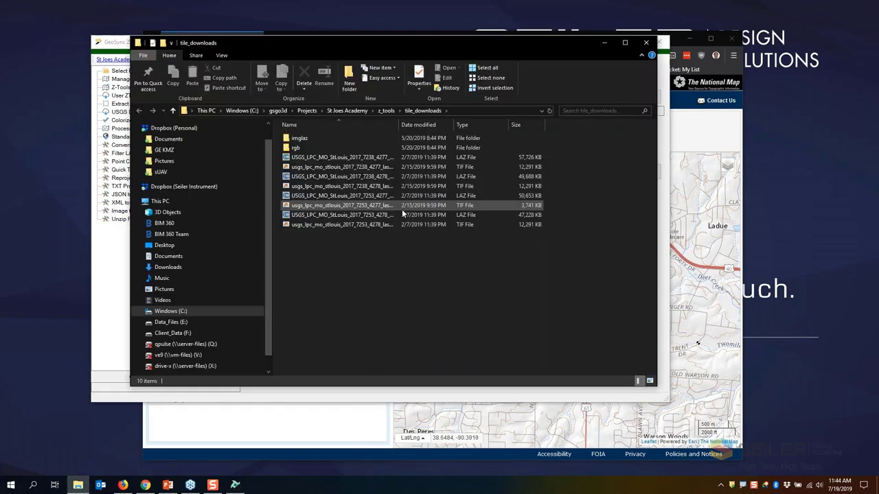
pyautogui.click(333, 159)
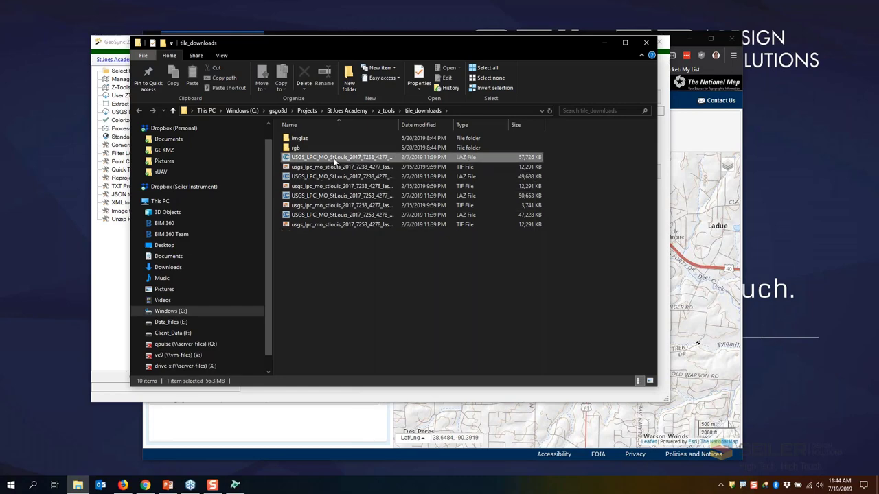
pyautogui.press('Return')
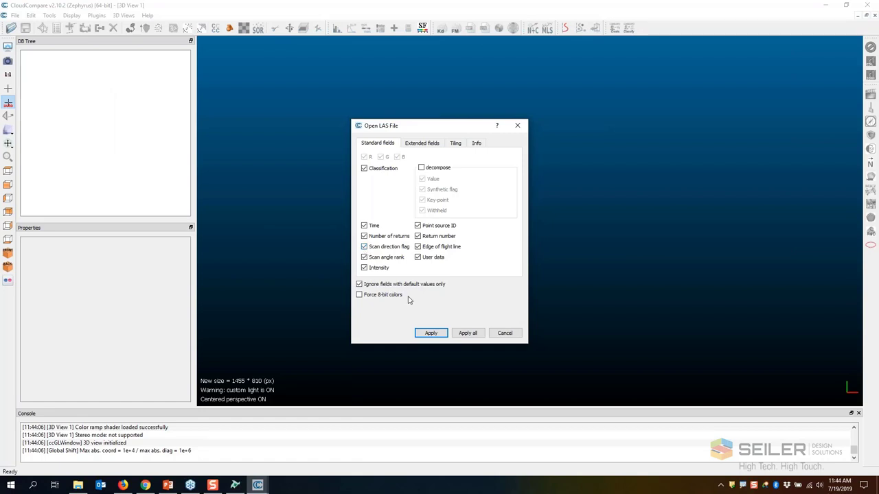
pyautogui.click(467, 333)
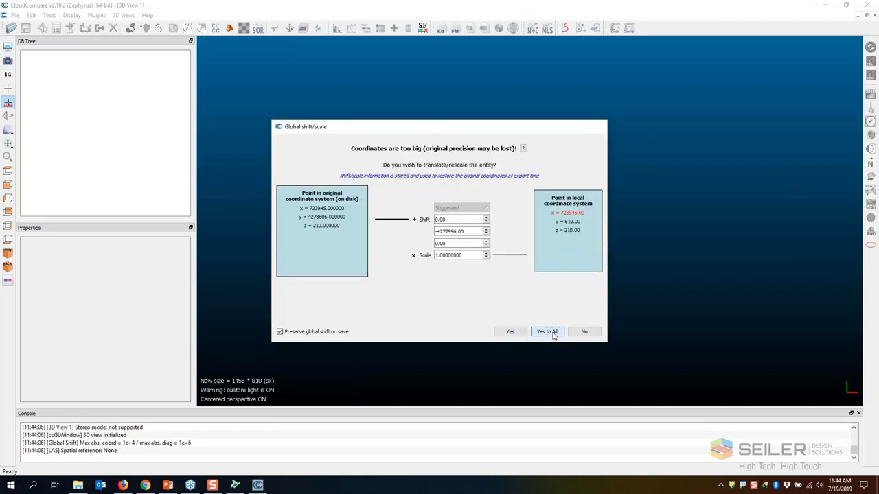
pyautogui.click(550, 336)
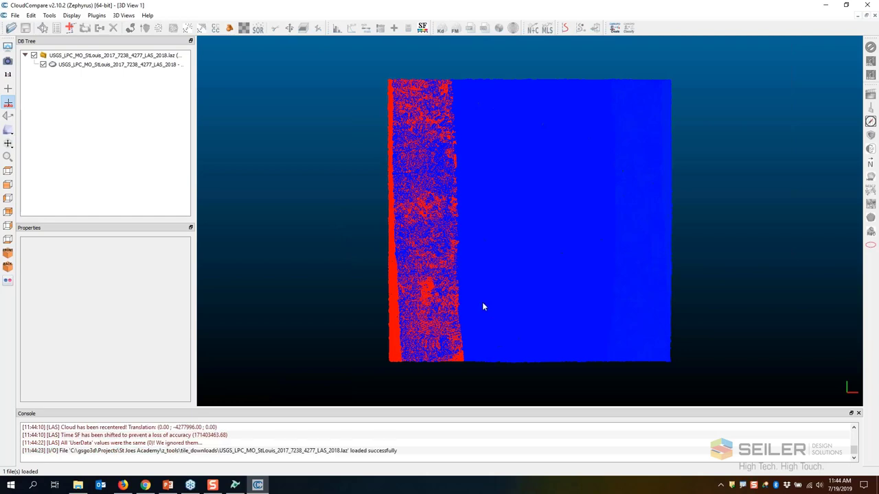
# Step: Examine the uncolored lidar tile in CloudCompare from several oblique angles
pyautogui.moveTo(524, 290); pyautogui.dragTo(513, 216)
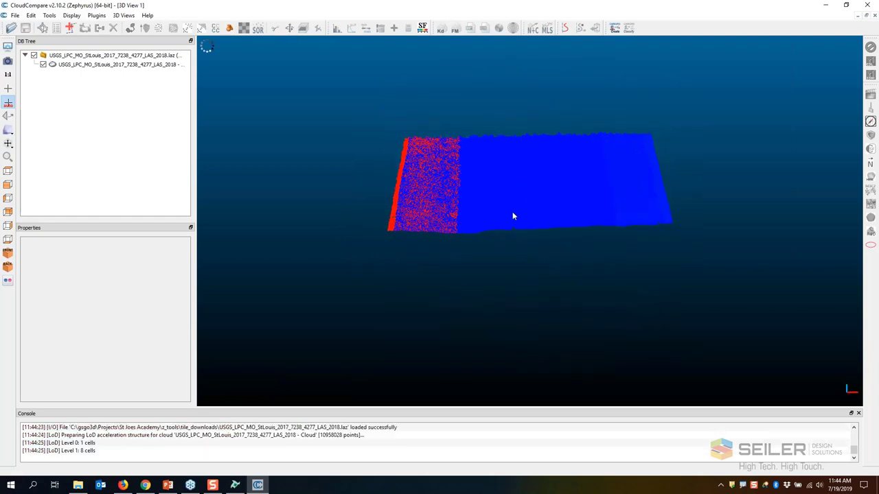
pyautogui.moveTo(521, 246); pyautogui.dragTo(550, 274)
pyautogui.moveTo(278, 157); pyautogui.dragTo(330, 220)
pyautogui.moveTo(543, 206)
pyautogui.mouseDown()
pyautogui.moveTo(563, 178)
pyautogui.moveTo(549, 164)
pyautogui.moveTo(548, 198)
pyautogui.mouseUp()
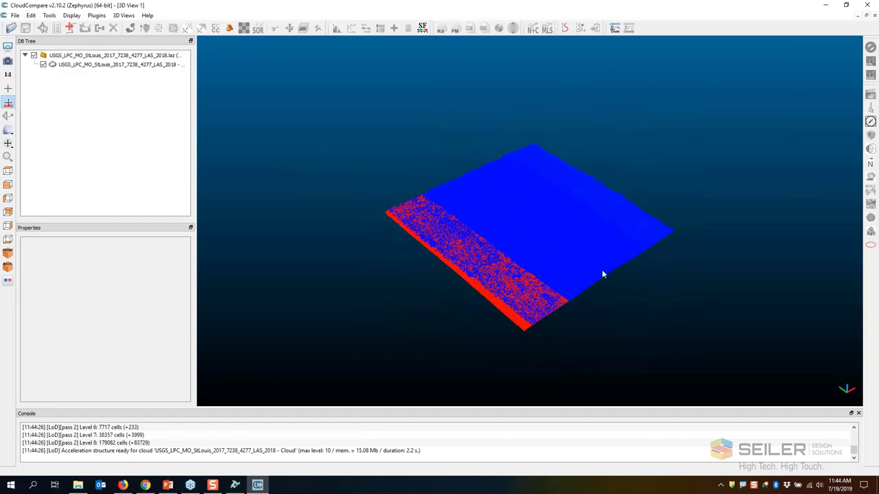
# Step: From the rgb folder, load usgs_lpc_mo_stlouis_2017_7238_4277_las_2018_rgb.laz into CloudCompare, applying all fields and accepting the suggested global shift for all
pyautogui.click(825, 5)
pyautogui.doubleClick(298, 148)
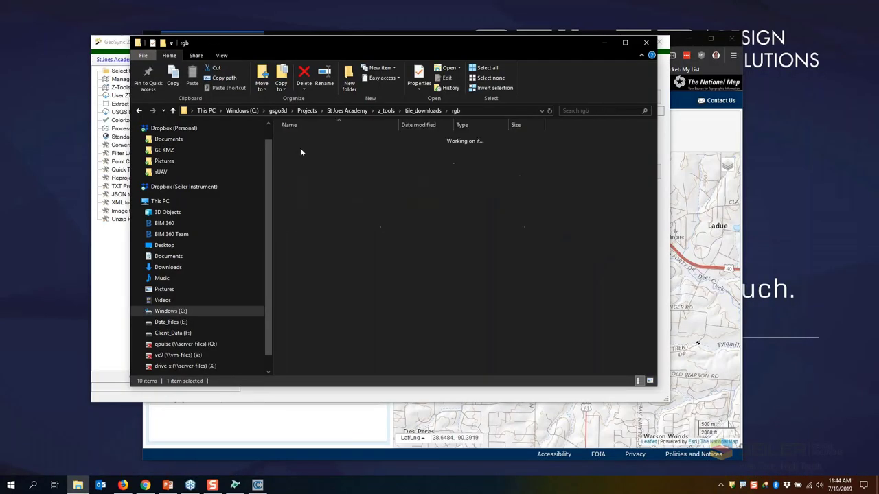
pyautogui.doubleClick(330, 150)
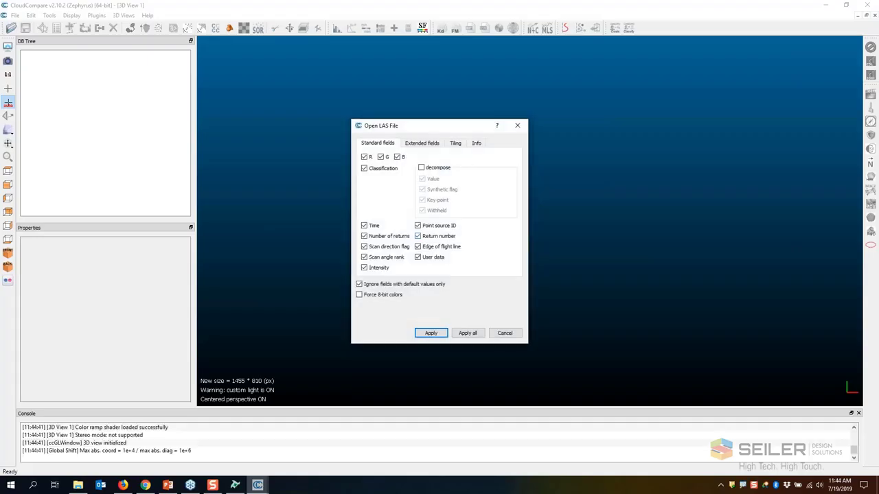
pyautogui.click(469, 333)
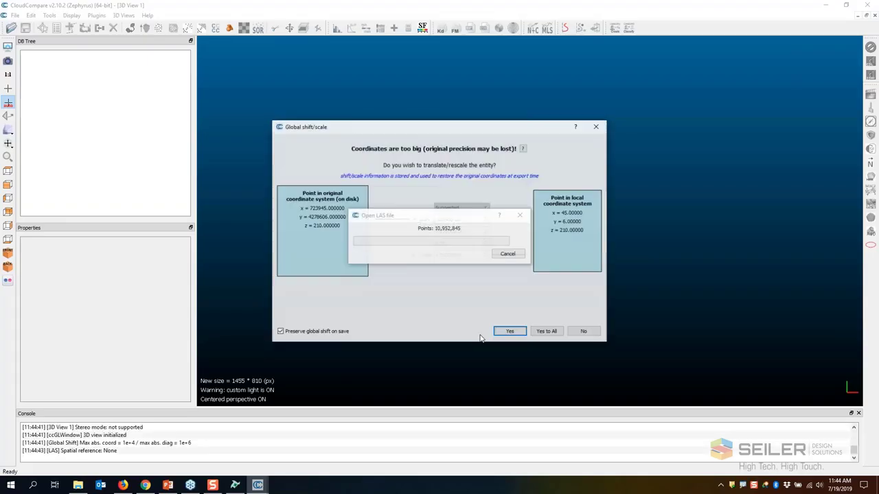
pyautogui.click(555, 334)
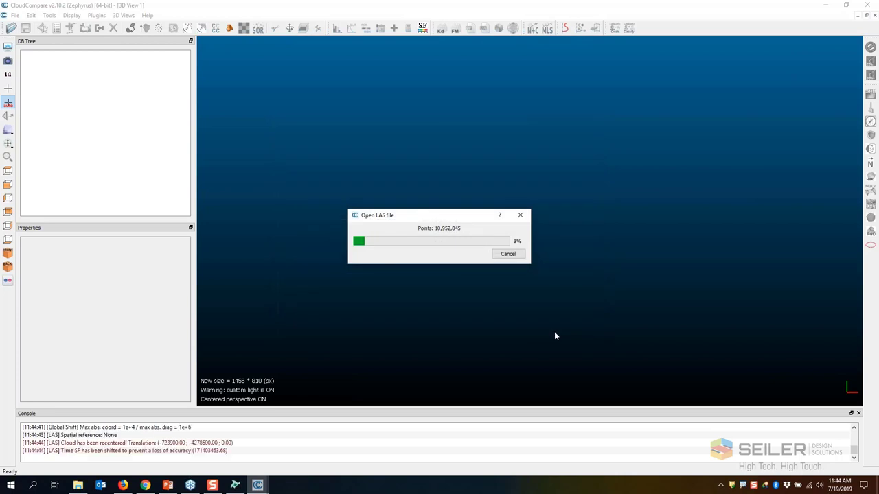
# Step: Review the Colorize LIDAR settings in Z-Tools, and view the colorized tile from an oblique angle in CloudCompare
pyautogui.click(236, 486)
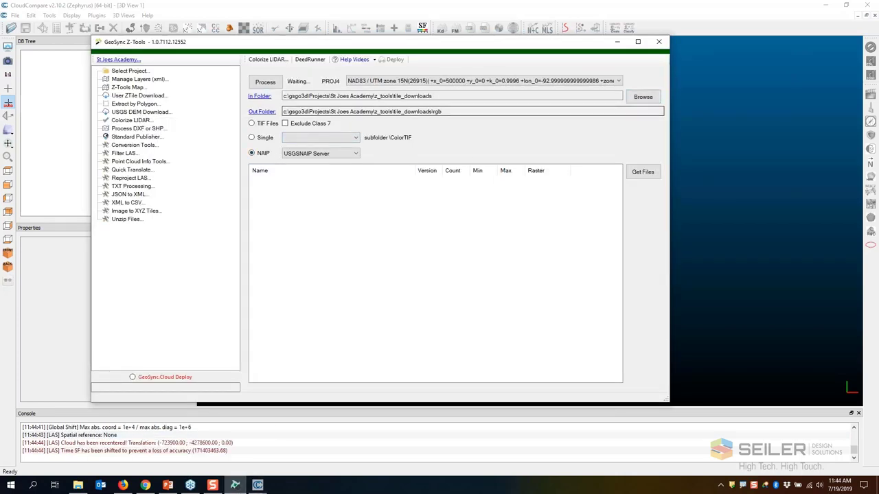
pyautogui.click(617, 41)
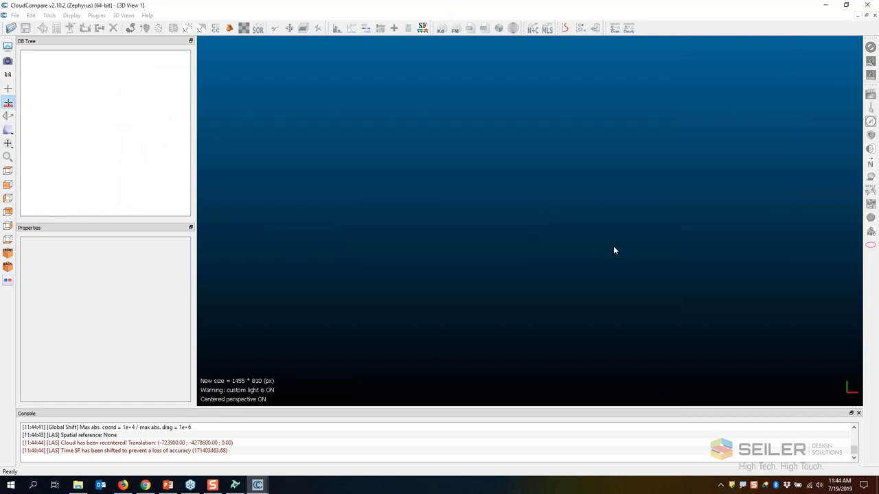
pyautogui.moveTo(615, 261); pyautogui.dragTo(671, 279)
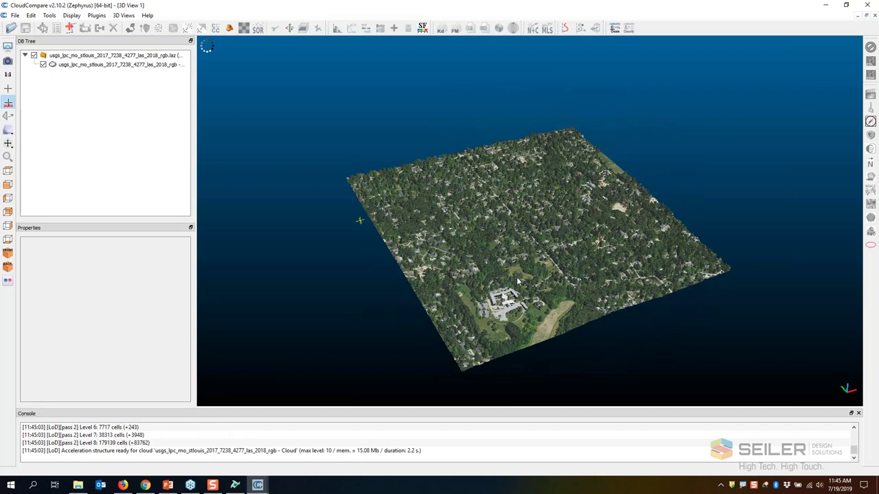
# Step: Switch to Z-Tools, review the Manage Layers and Process DXF or SHP tools, and open the Standard Publisher
pyautogui.scroll(2, 516, 277)
pyautogui.click(235, 485)
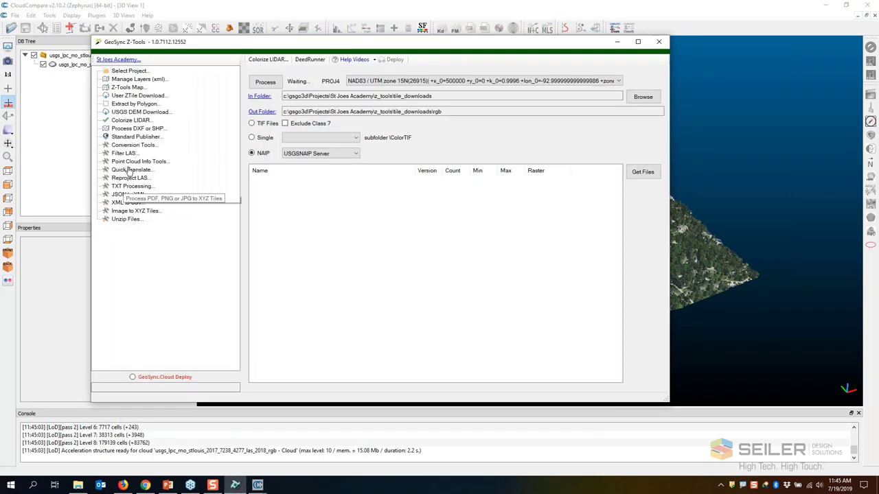
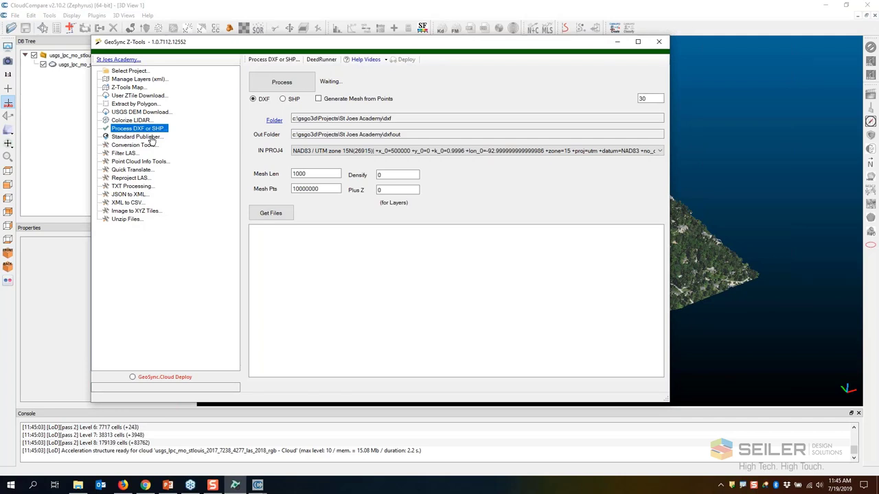
pyautogui.click(158, 79)
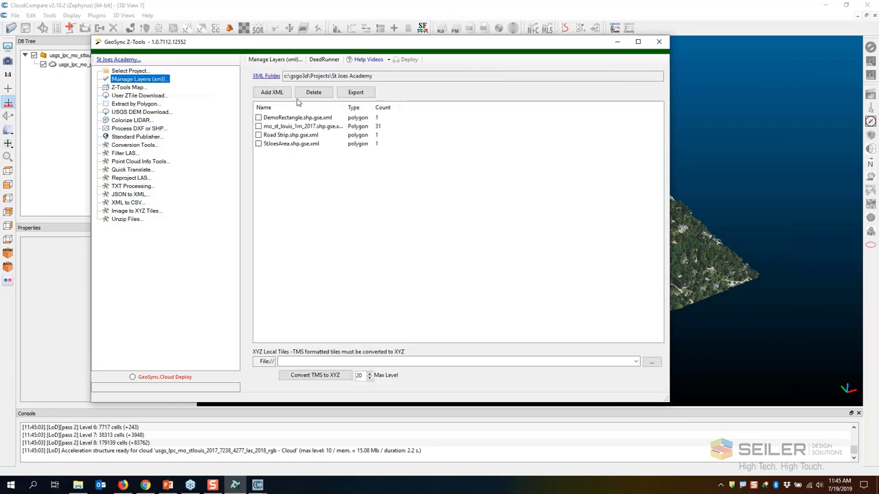
pyautogui.click(152, 129)
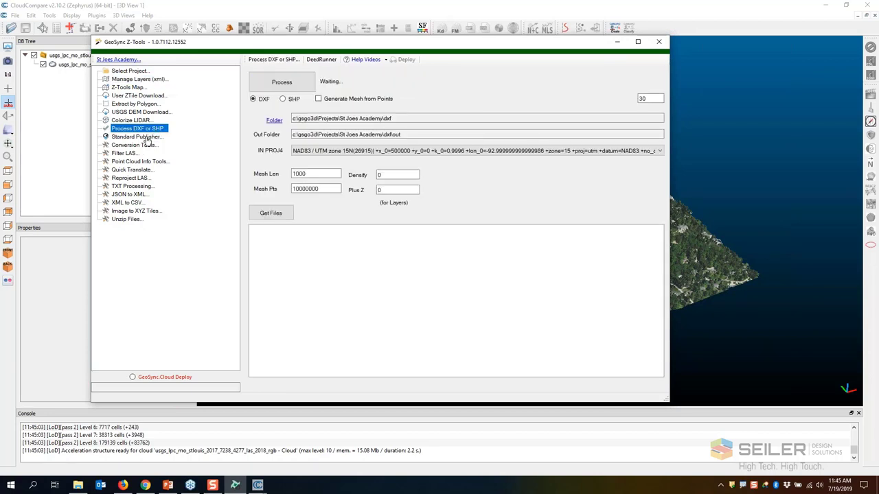
pyautogui.click(147, 137)
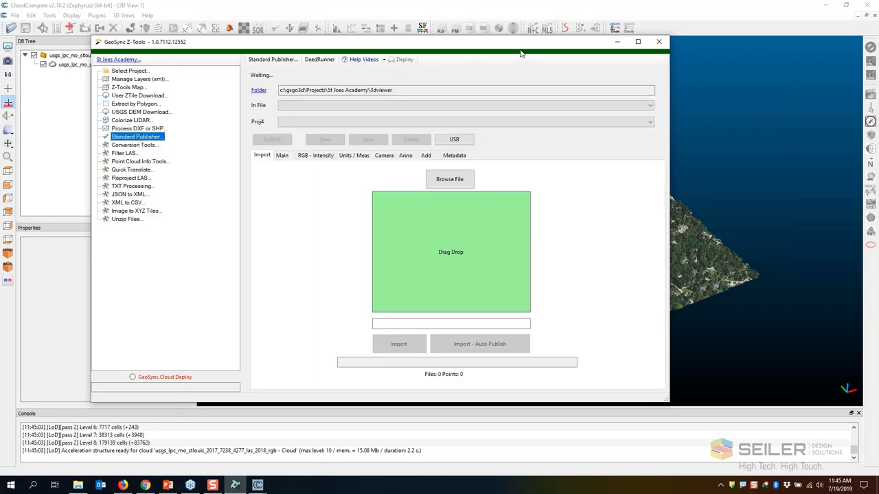
pyautogui.moveTo(541, 47); pyautogui.dragTo(575, 47)
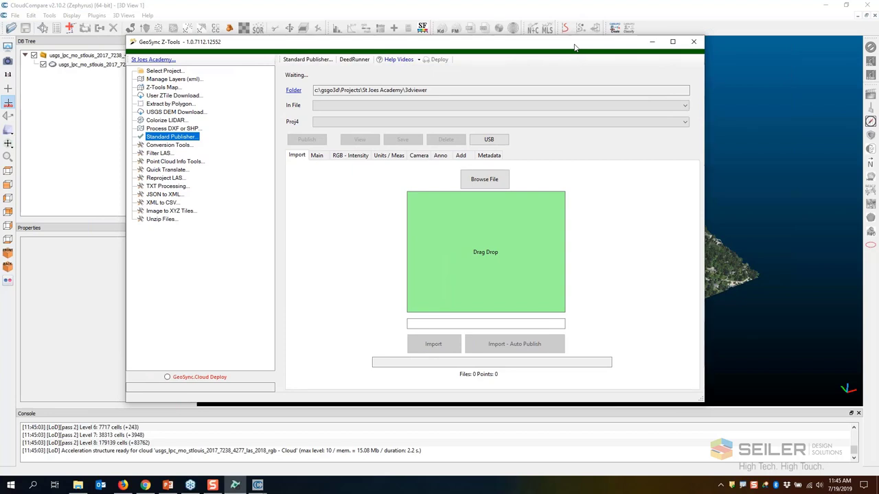
# Step: Return to CloudCompare for a closer view of the colorized tile, and quit CloudCompare
pyautogui.click(453, 7)
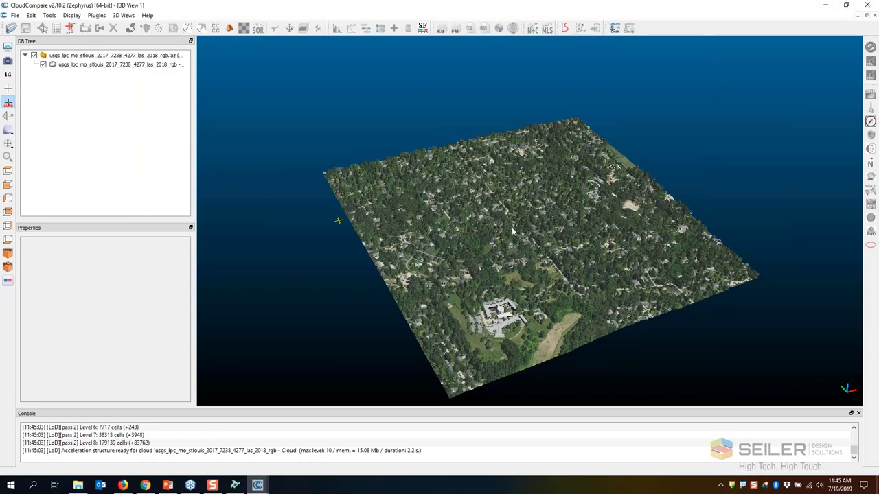
pyautogui.scroll(5, 512, 230)
pyautogui.moveTo(511, 233); pyautogui.dragTo(559, 271)
pyautogui.hotkey('ctrl', 'q')
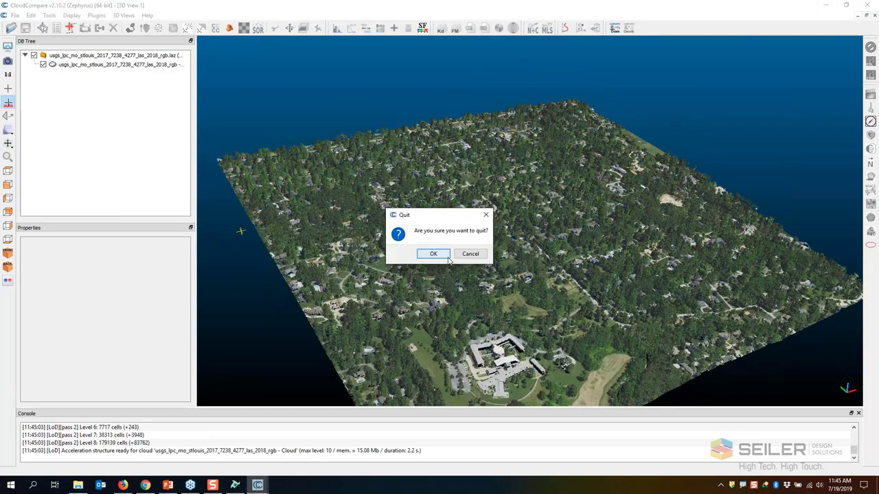
pyautogui.click(447, 256)
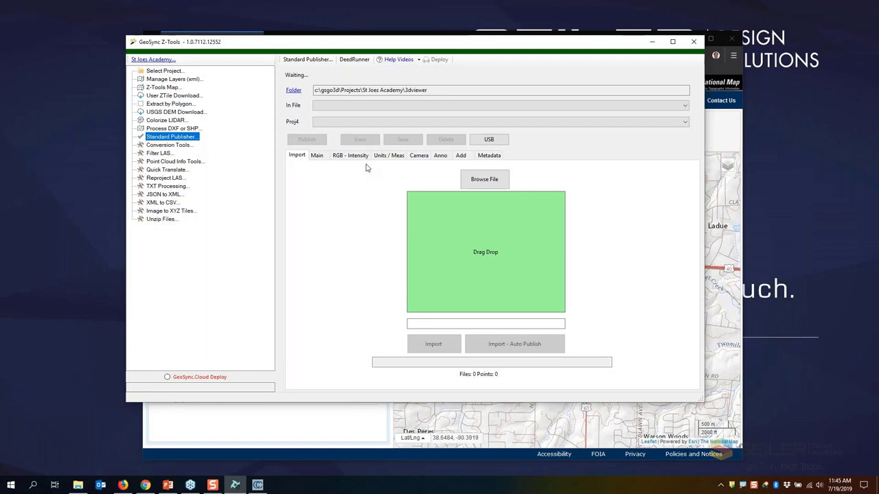
# Step: Select StJoesUSGS_laz-23253249.publish.xml in the Standard Publisher and inspect its point cloud in a maximized GeoSync Viewer
pyautogui.click(684, 107)
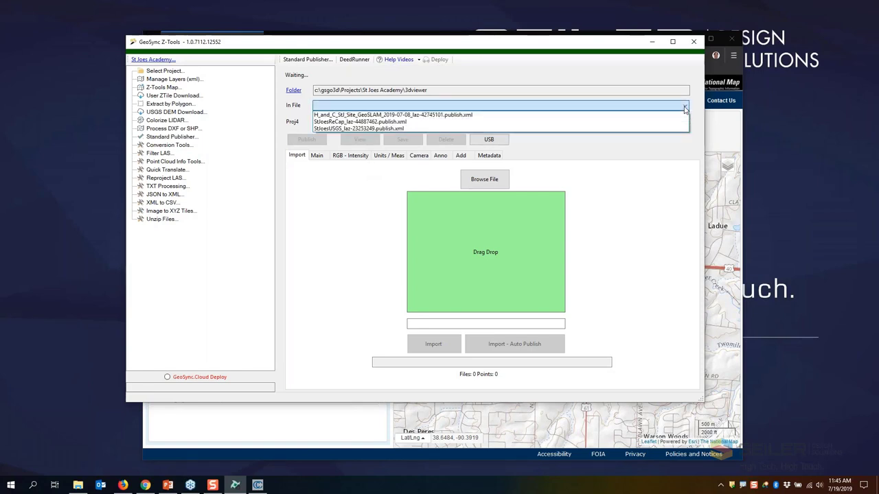
pyautogui.click(375, 128)
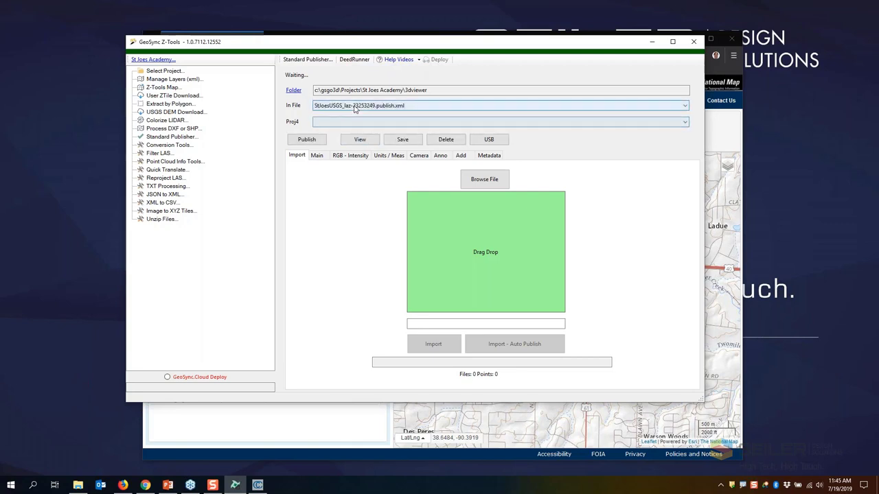
pyautogui.click(360, 140)
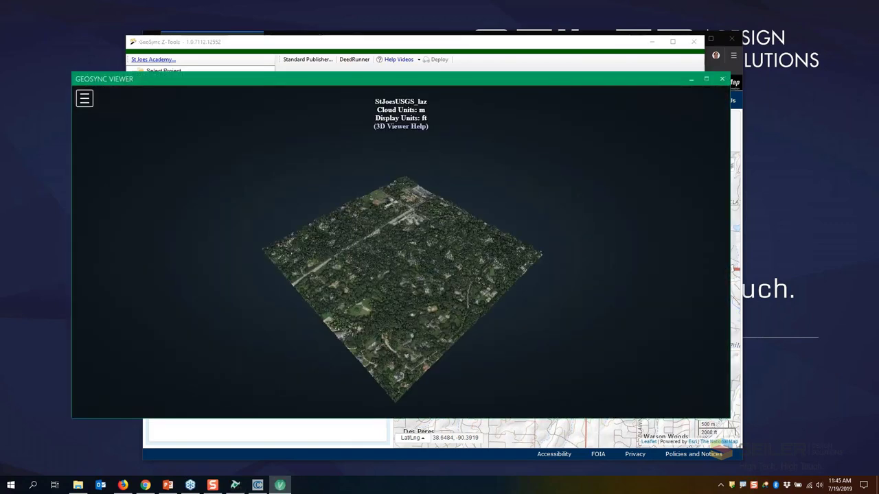
pyautogui.doubleClick(425, 81)
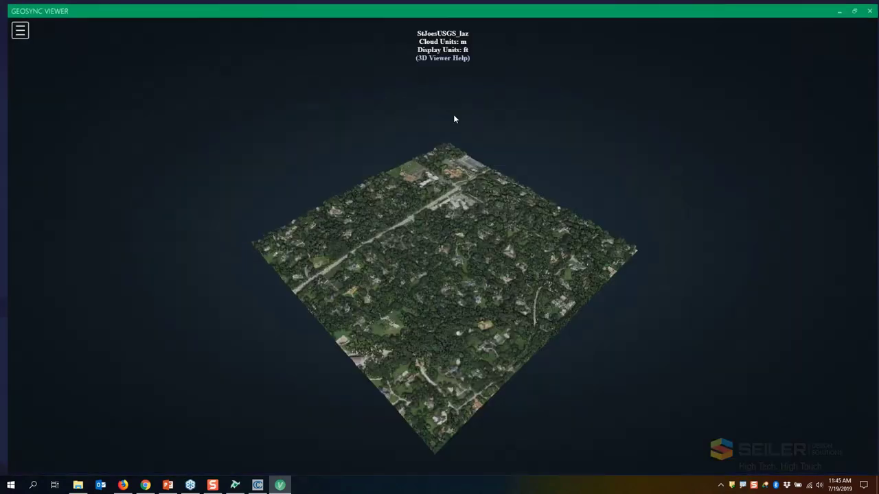
pyautogui.scroll(6, 431, 311)
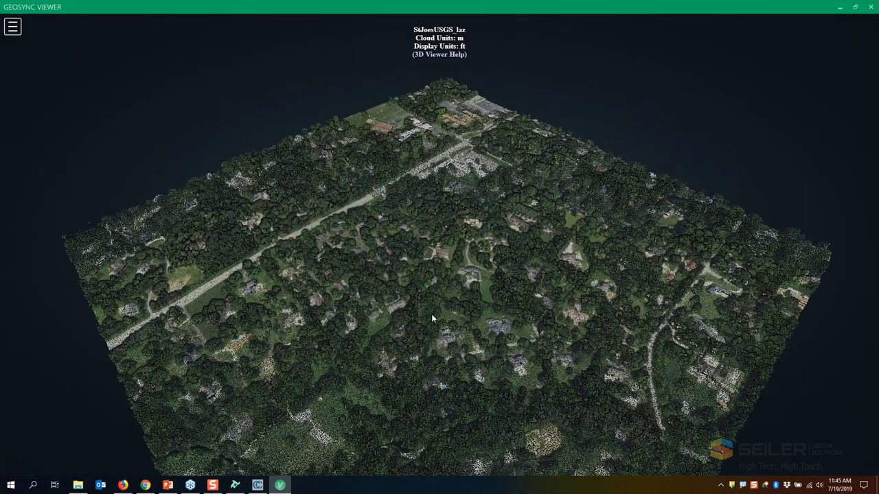
pyautogui.moveTo(432, 314)
pyautogui.mouseDown()
pyautogui.moveTo(537, 302)
pyautogui.moveTo(493, 307)
pyautogui.moveTo(493, 320)
pyautogui.moveTo(523, 326)
pyautogui.moveTo(459, 325)
pyautogui.moveTo(477, 298)
pyautogui.moveTo(453, 315)
pyautogui.moveTo(477, 269)
pyautogui.moveTo(493, 320)
pyautogui.moveTo(425, 324)
pyautogui.mouseUp()
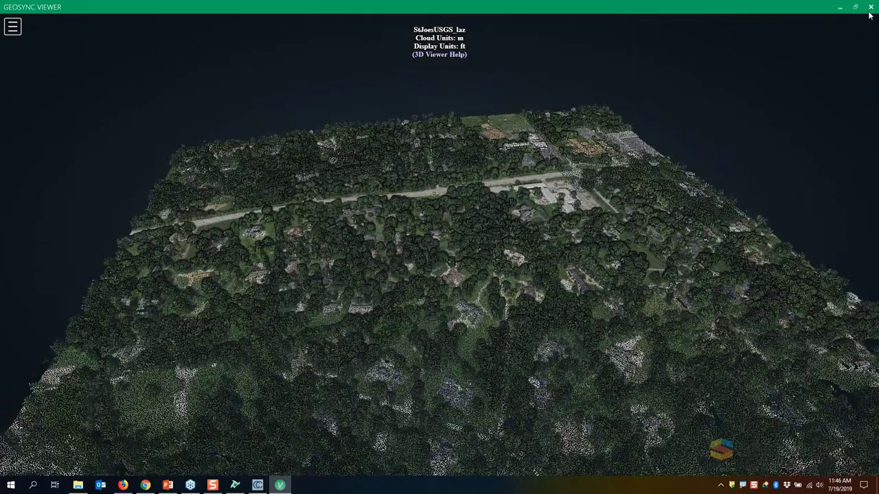
pyautogui.click(869, 7)
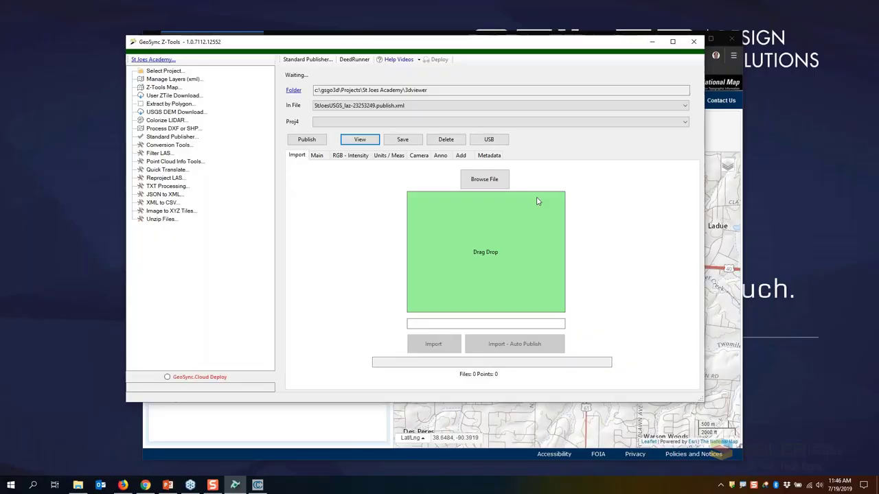
# Step: Select StJoesReCap_laz-44887462.publish.xml as the Standard Publisher's input file and view it in GeoSync Viewer
pyautogui.click(394, 108)
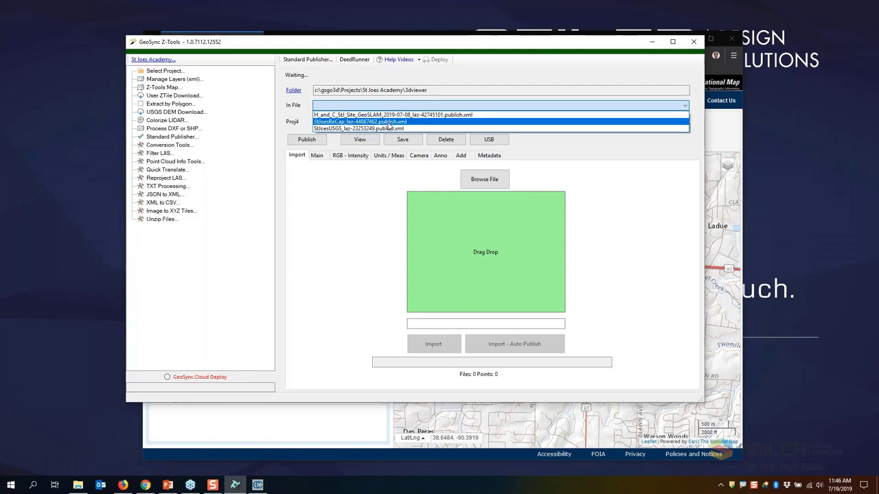
pyautogui.click(388, 115)
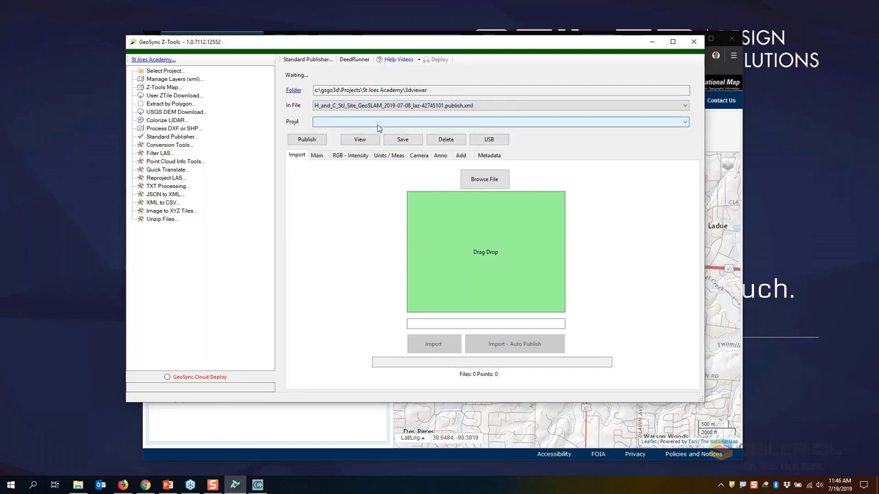
pyautogui.click(383, 106)
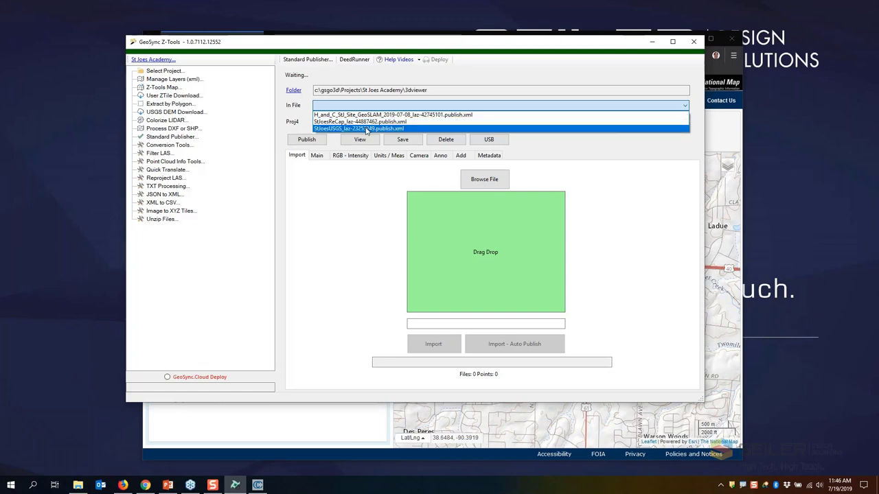
pyautogui.click(364, 122)
pyautogui.click(360, 140)
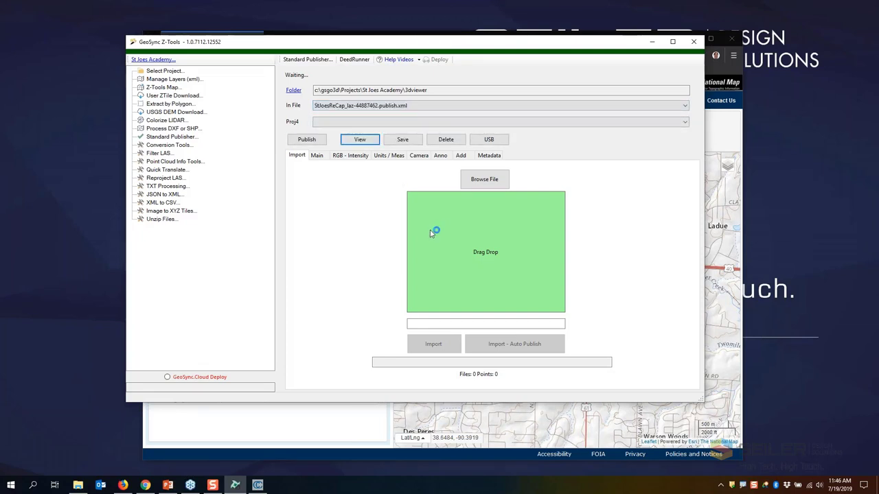
pyautogui.click(734, 206)
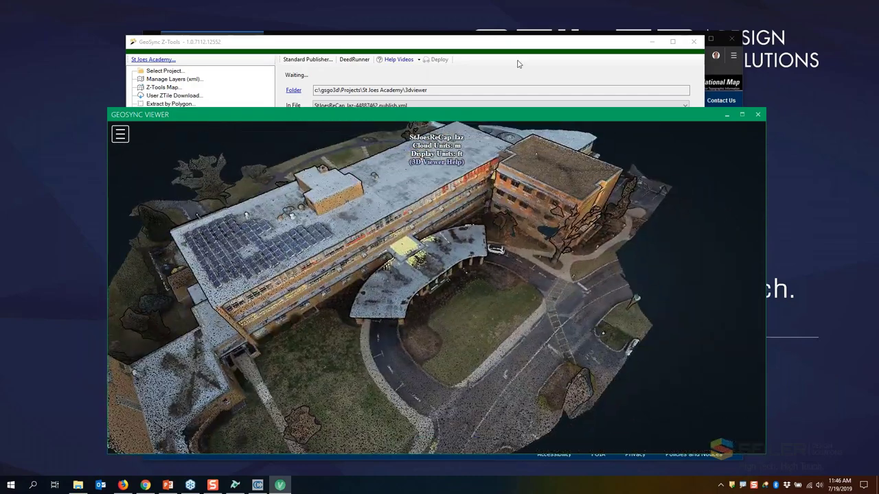
# Step: Hide and show the stjoesrecap point cloud in the scene objects, orbit the building, and close the viewer
pyautogui.click(120, 135)
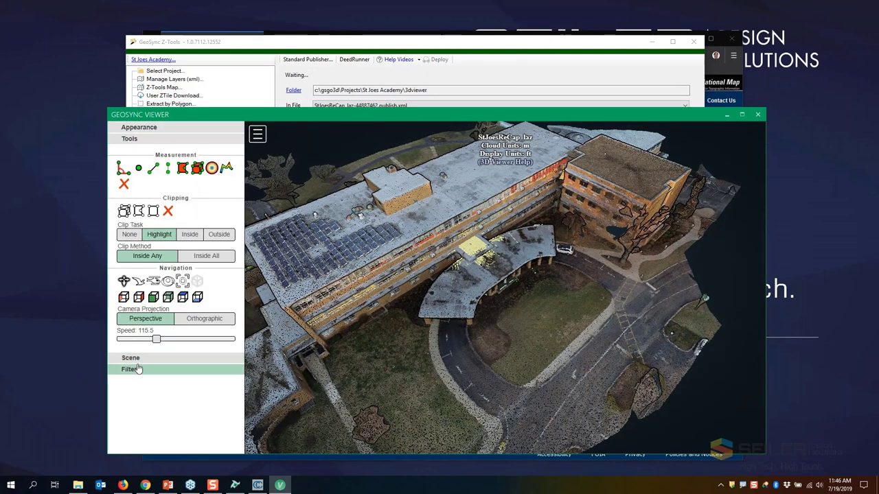
pyautogui.click(132, 359)
pyautogui.scroll(-3, 169, 288)
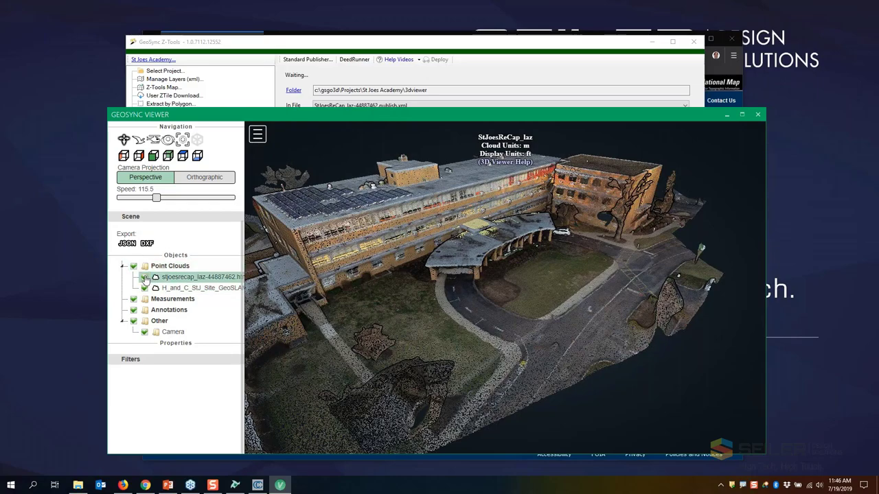
pyautogui.click(144, 277)
pyautogui.moveTo(508, 237); pyautogui.dragTo(474, 291)
pyautogui.click(144, 276)
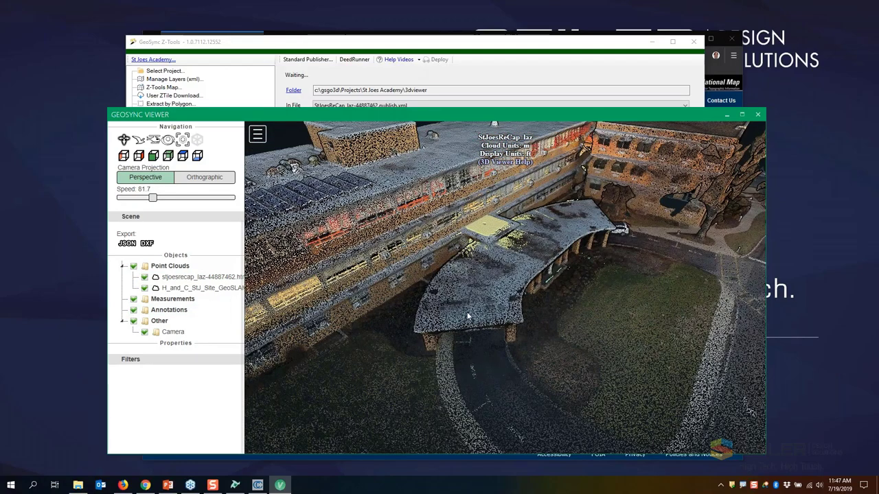
pyautogui.moveTo(504, 330); pyautogui.dragTo(421, 328)
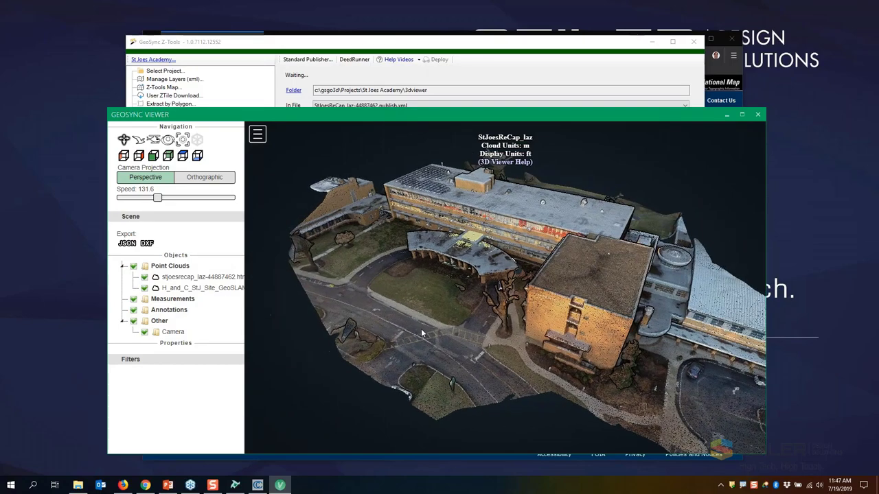
pyautogui.click(757, 114)
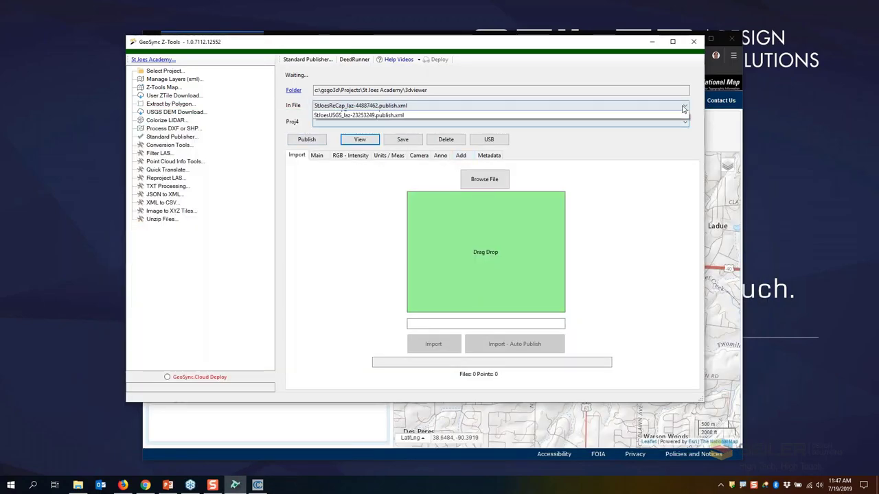
# Step: Add StJoesUSGS_laz-23253249.publish.xml as an additional point cloud to StJoesReCap_laz-44887462.publish.xml, save the configuration, and view it
pyautogui.click(342, 134)
pyautogui.click(663, 106)
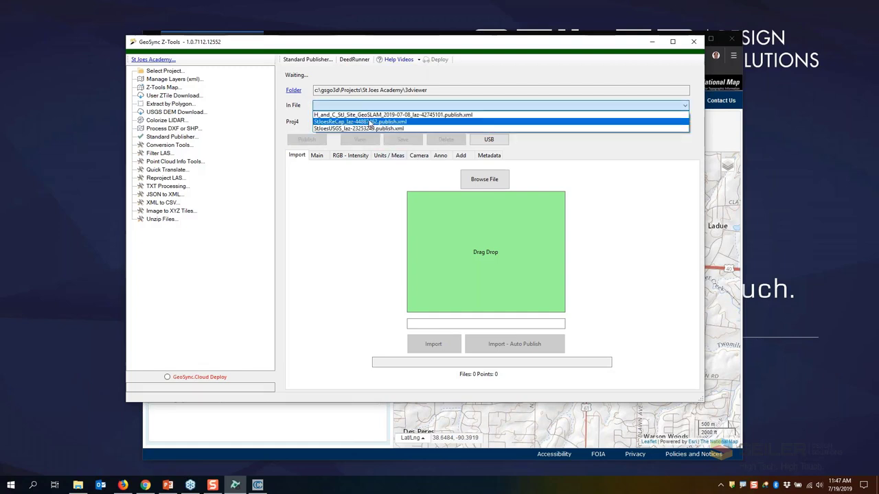
pyautogui.click(369, 122)
pyautogui.click(461, 156)
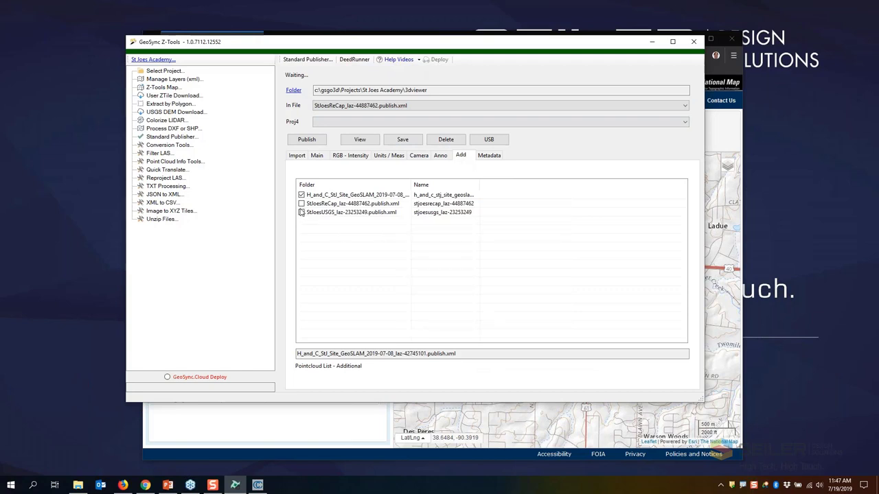
pyautogui.click(301, 213)
pyautogui.click(402, 140)
pyautogui.click(360, 139)
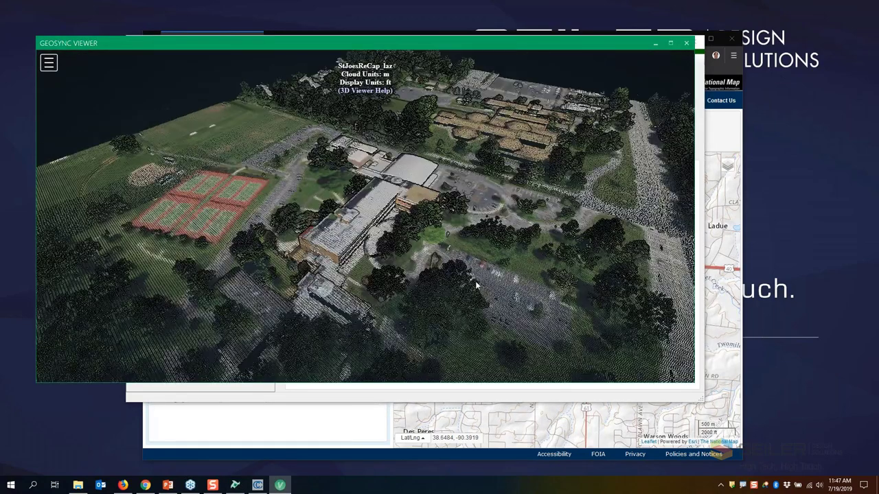
# Step: Examine the combined point clouds around the school building from several angles, and show the viewer's measurement and clipping tools
pyautogui.moveTo(475, 280); pyautogui.dragTo(529, 311)
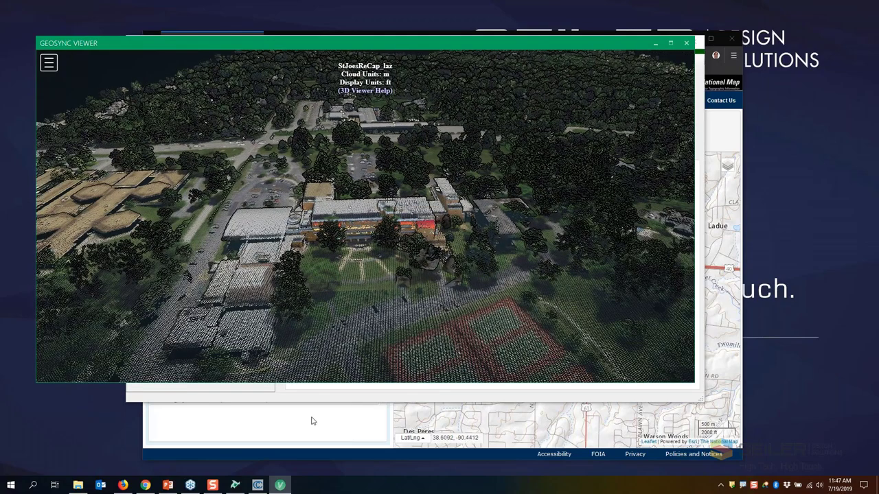
pyautogui.click(323, 395)
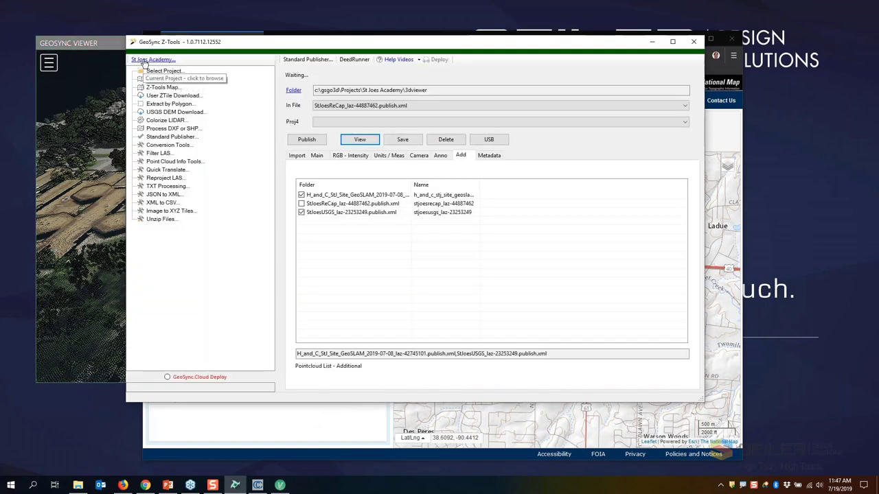
pyautogui.click(108, 45)
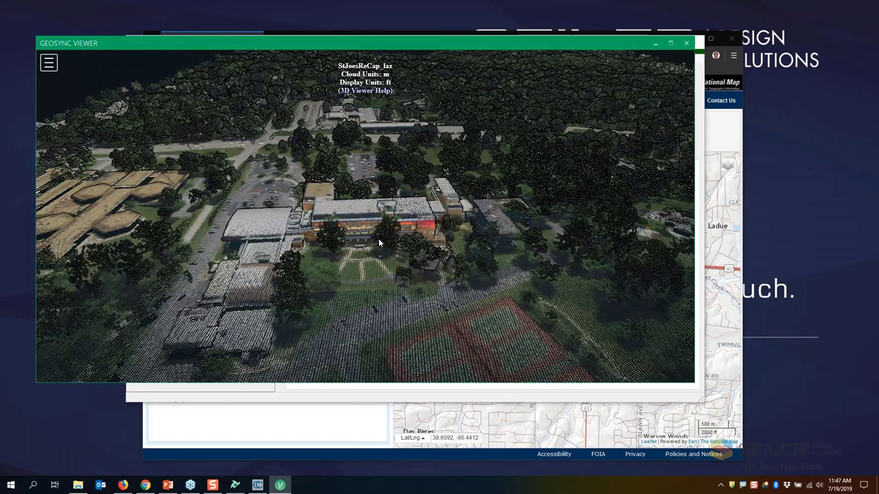
pyautogui.moveTo(379, 242); pyautogui.dragTo(342, 232)
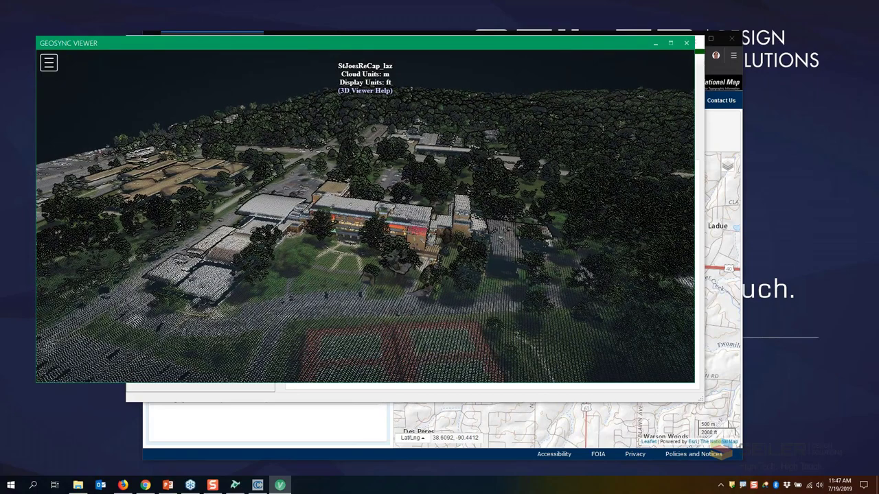
pyautogui.scroll(3, 371, 240)
pyautogui.moveTo(372, 241); pyautogui.dragTo(555, 328)
pyautogui.scroll(2, 447, 286)
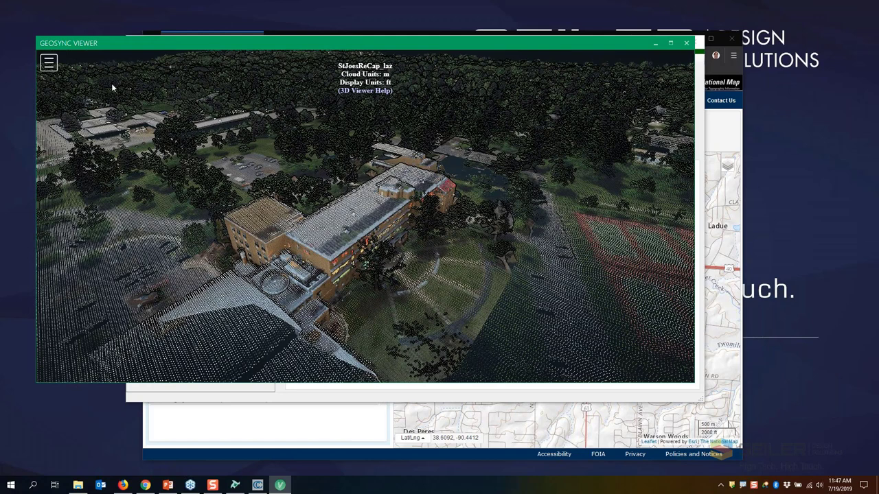
pyautogui.click(49, 65)
pyautogui.moveTo(416, 191); pyautogui.dragTo(481, 277)
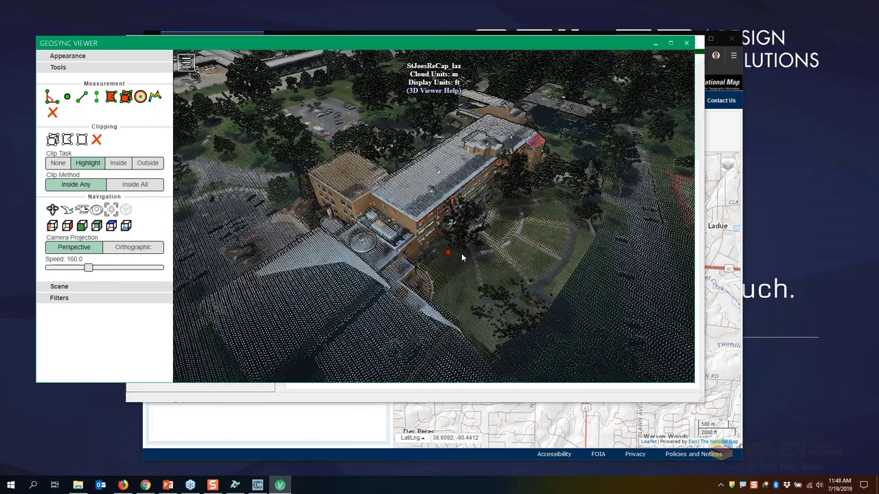
# Step: Measure the angles between three points on the circular lawn beside the school building
pyautogui.scroll(3, 530, 258)
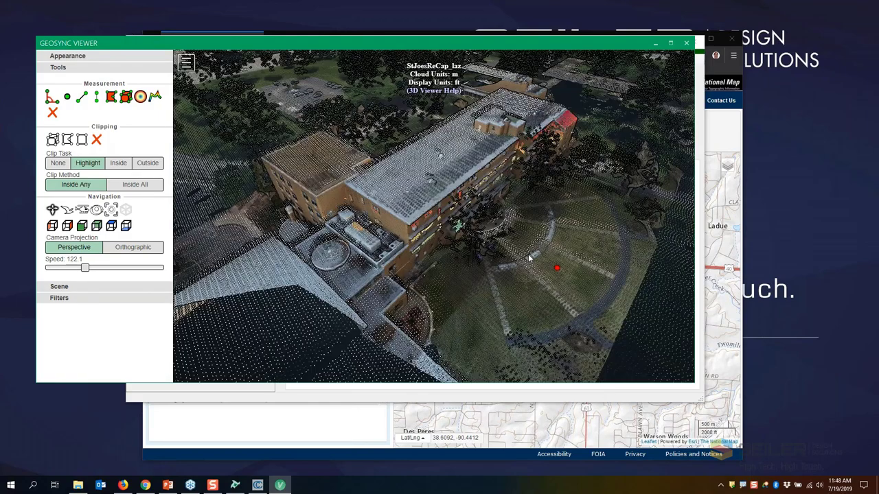
pyautogui.moveTo(529, 258); pyautogui.dragTo(509, 335)
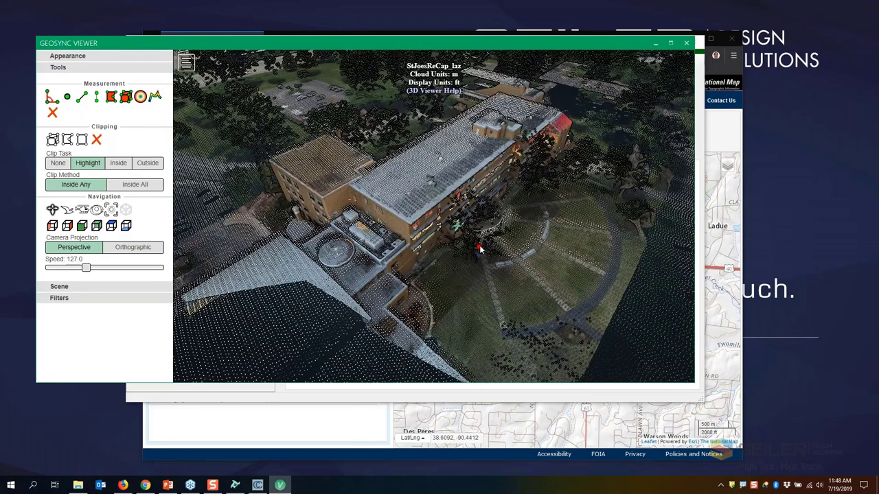
pyautogui.click(484, 239)
pyautogui.click(500, 315)
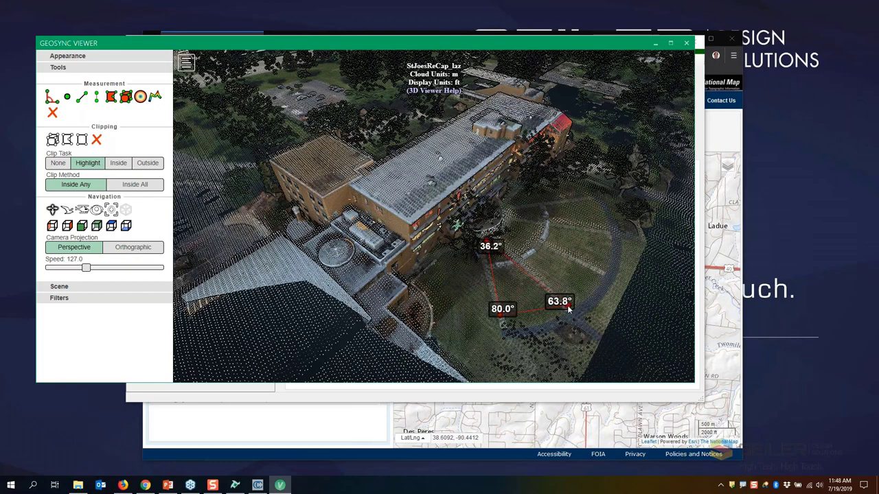
# Step: Place point measurements on the circular lawn and on the school building's roof to read their elevations
pyautogui.scroll(3, 558, 324)
pyautogui.scroll(-2, 558, 324)
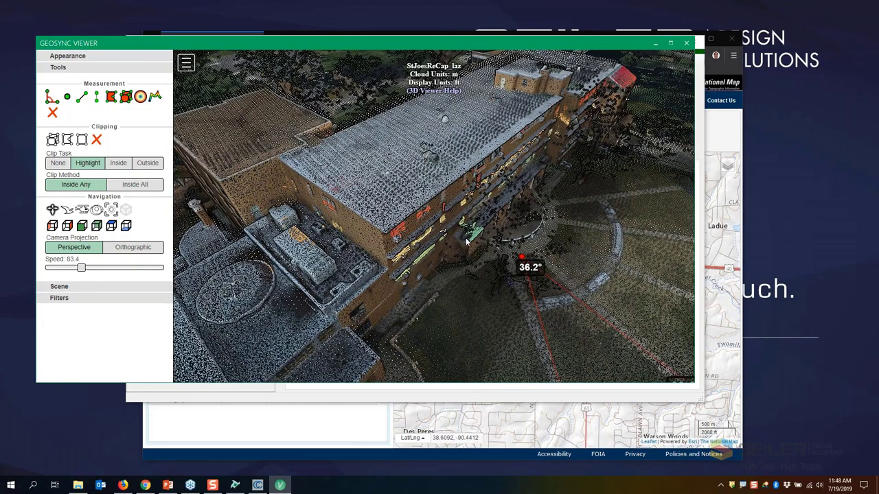
pyautogui.click(76, 99)
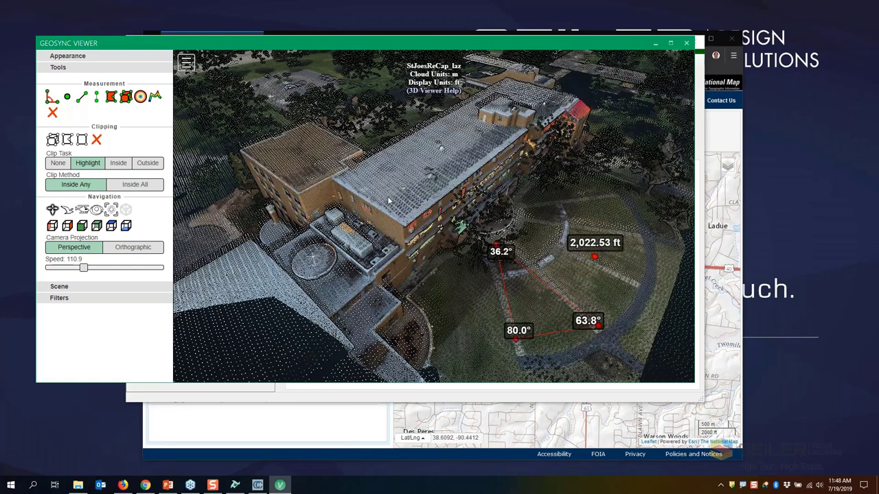
pyautogui.click(67, 99)
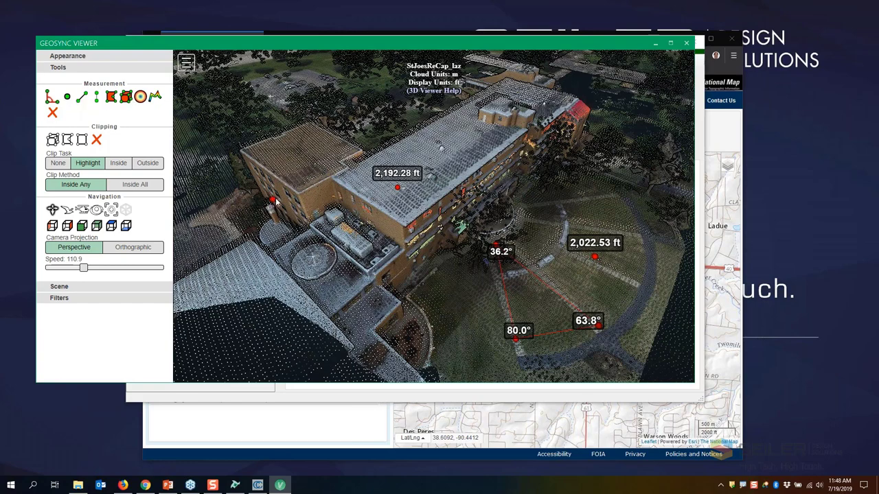
# Step: Measure a distance from beside the building's curved wall across the lawn to the trees, and close the viewer
pyautogui.scroll(-5, 432, 279)
pyautogui.click(431, 277)
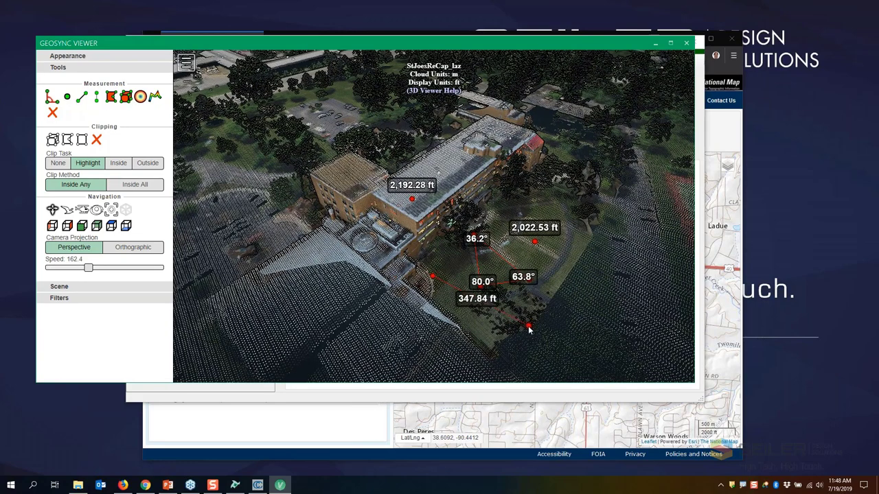
pyautogui.click(513, 330)
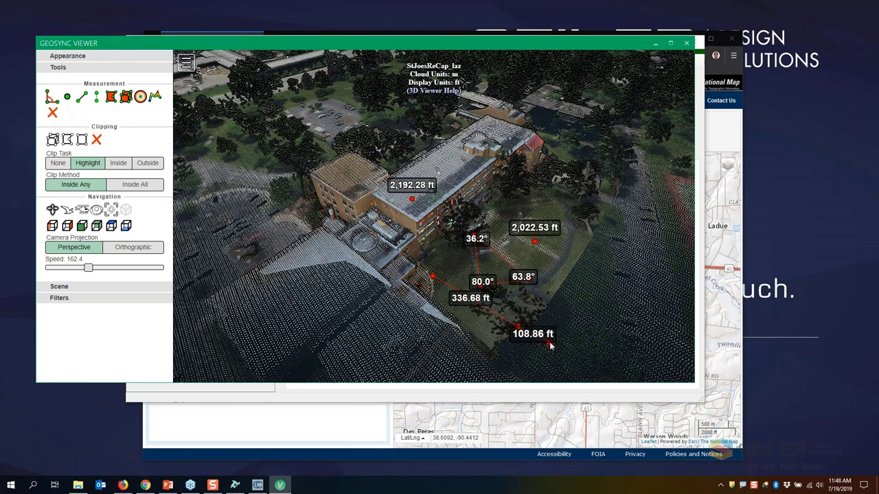
pyautogui.rightClick(508, 330)
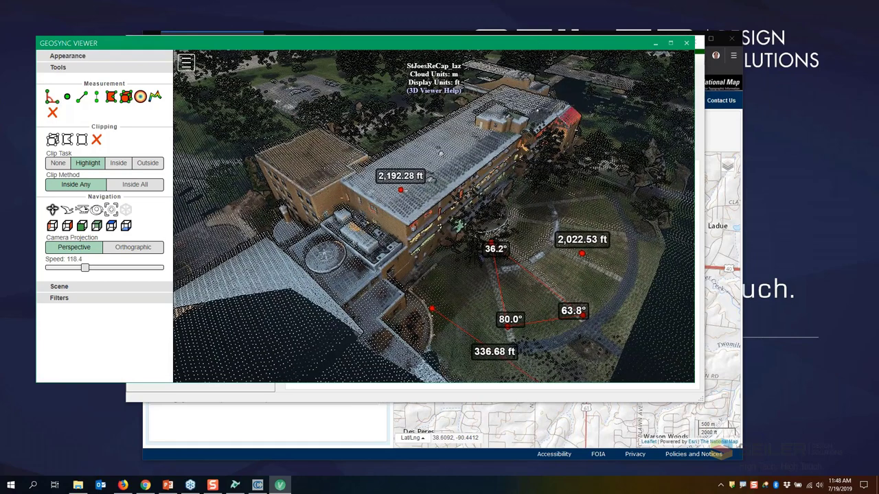
pyautogui.click(686, 44)
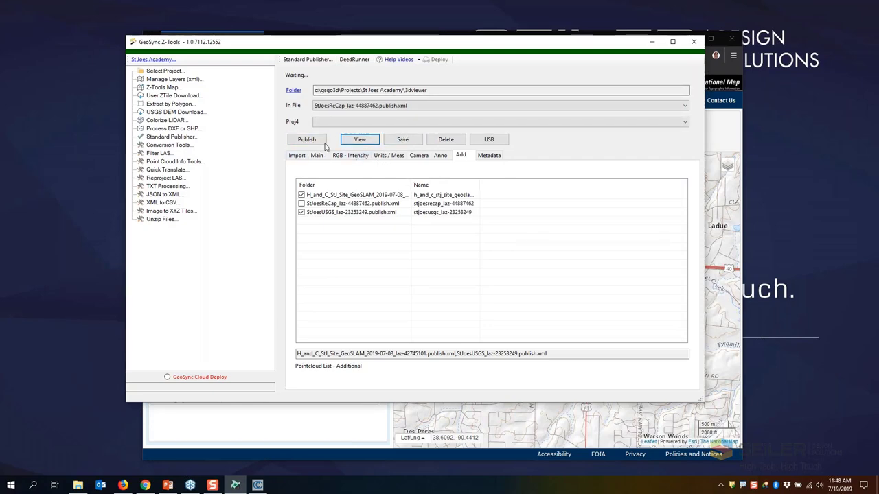
# Step: Set the projection to NAD83 / Missouri East(26996) and the cloud units to ft for StJoesReCap_laz-44887462.publish.xml, and save
pyautogui.click(374, 122)
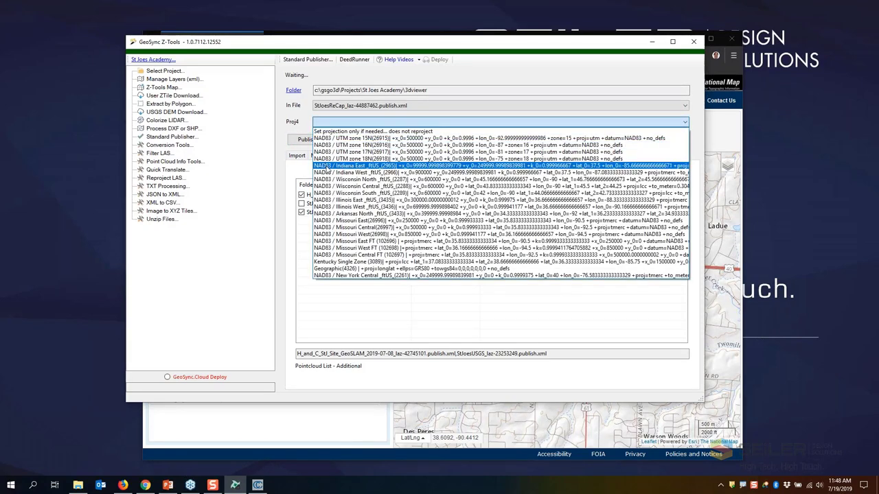
pyautogui.click(367, 221)
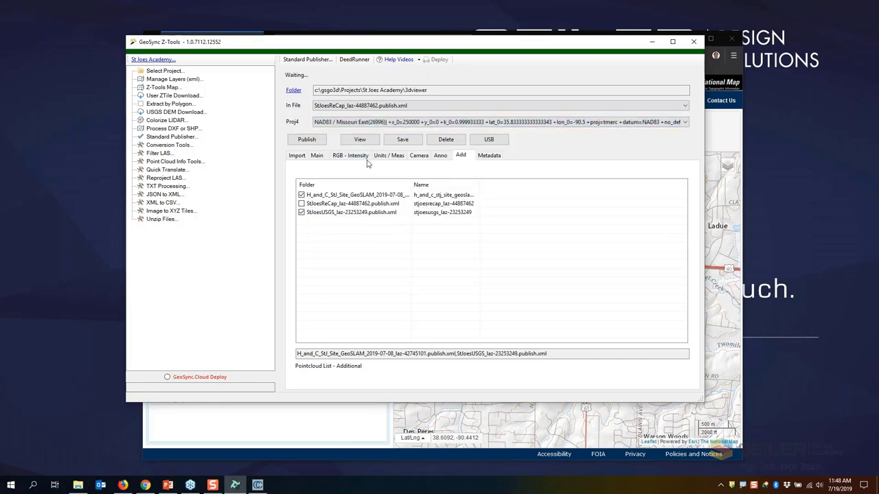
pyautogui.click(387, 158)
pyautogui.click(424, 204)
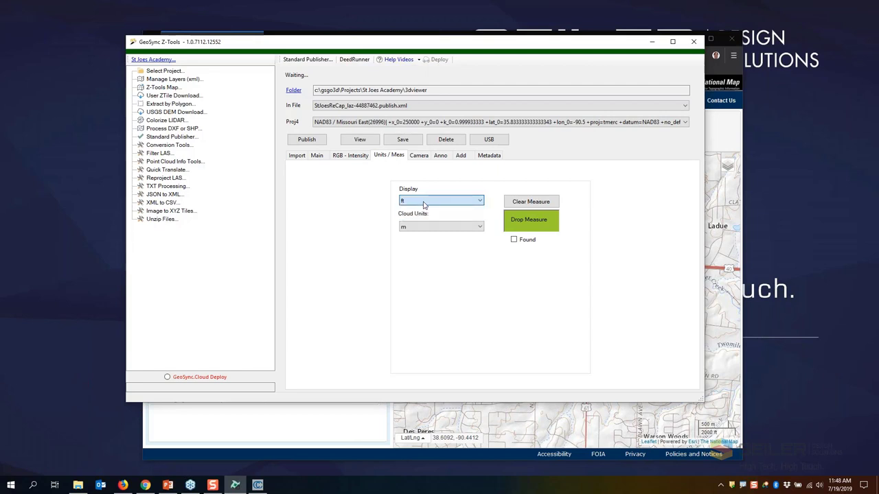
pyautogui.click(412, 228)
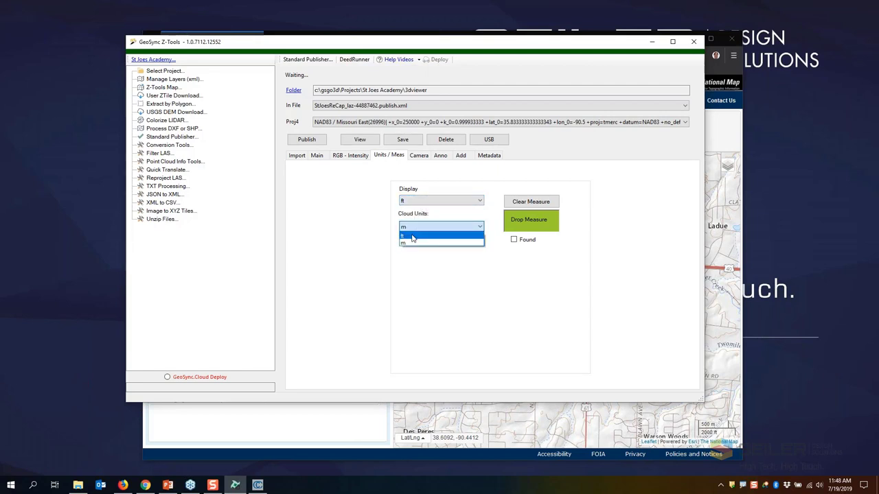
pyautogui.click(412, 236)
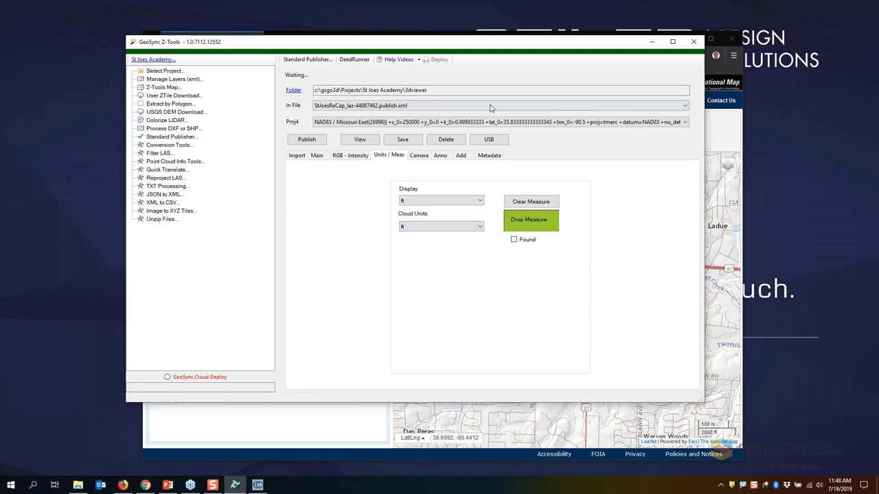
pyautogui.click(402, 140)
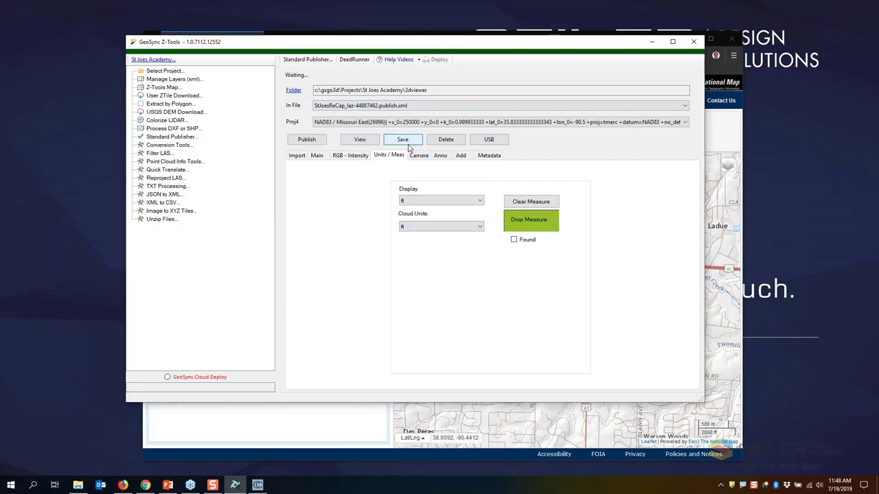
# Step: View the saved configuration in GeoSync Viewer and measure a distance on the lawn in front of the building
pyautogui.click(361, 141)
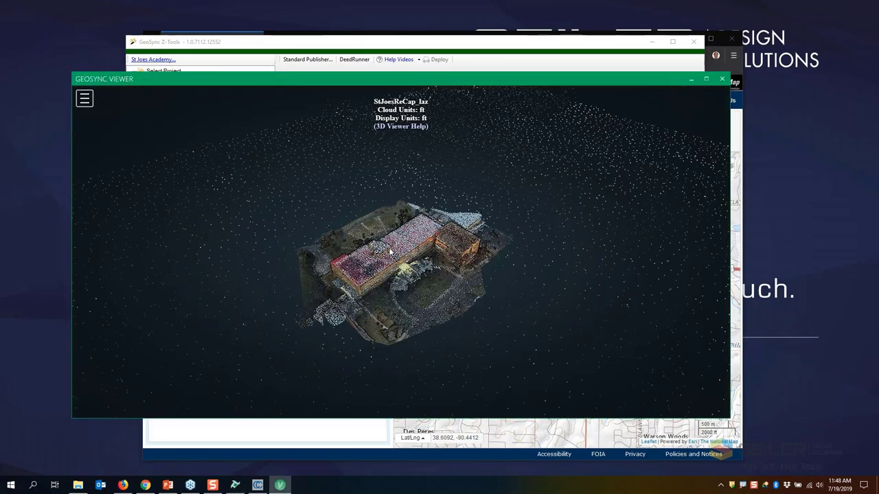
pyautogui.scroll(6, 394, 307)
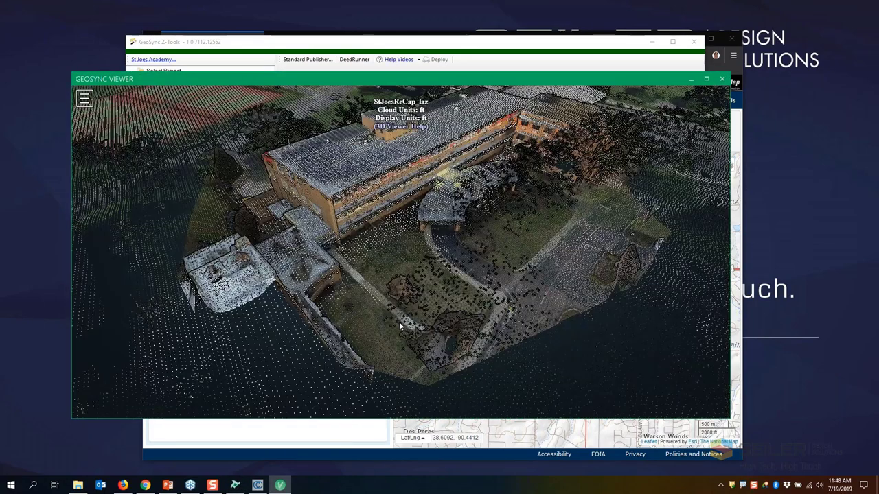
pyautogui.click(85, 98)
pyautogui.click(117, 132)
pyautogui.click(423, 259)
pyautogui.click(494, 331)
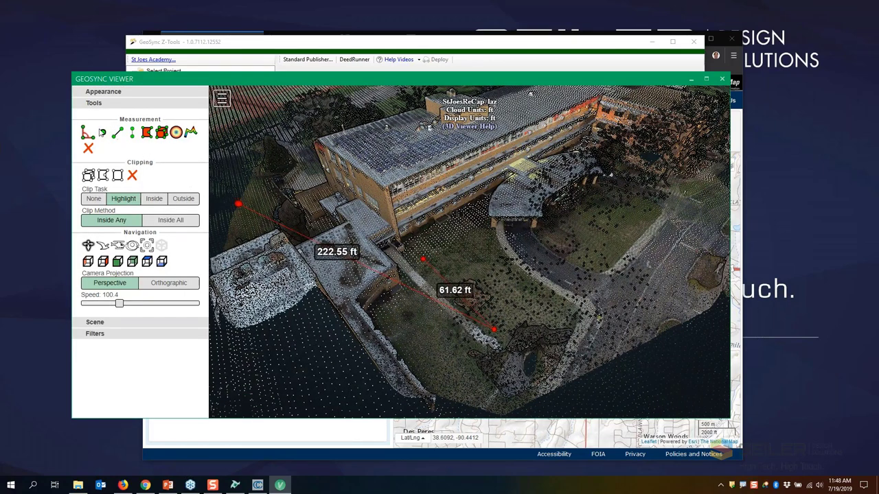
# Step: Measure point elevations on the roof and front lawn, and the height from the lawn to the roof
pyautogui.click(426, 153)
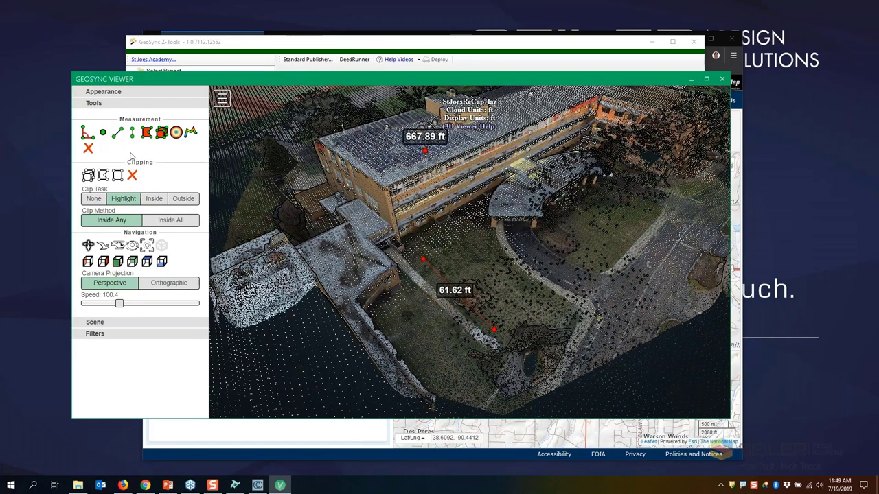
pyautogui.click(357, 235)
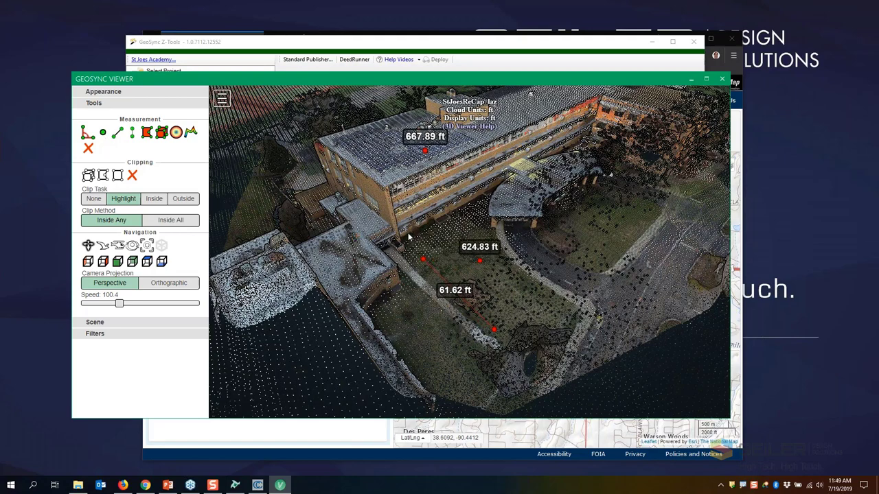
pyautogui.scroll(-3, 492, 269)
pyautogui.scroll(2, 493, 264)
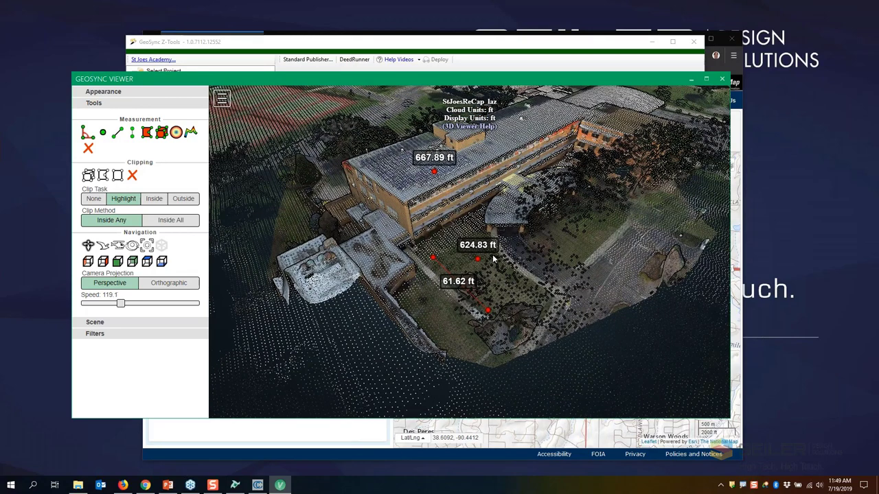
pyautogui.click(548, 242)
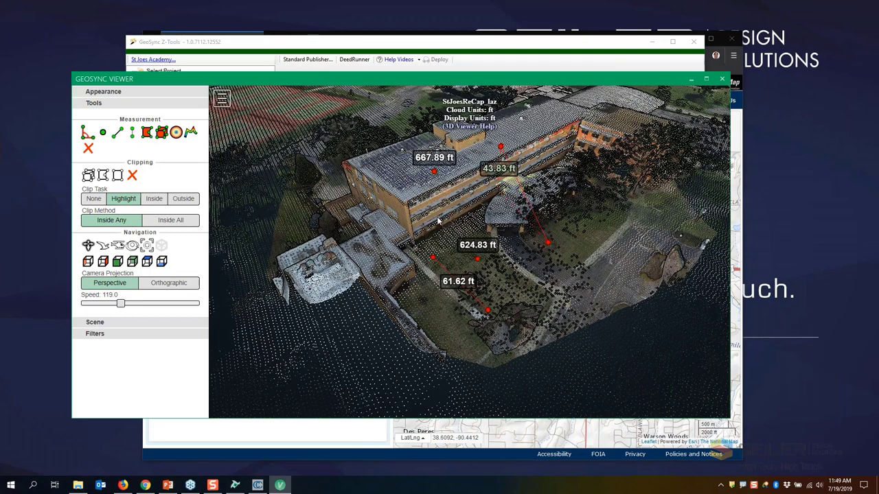
# Step: Draw a height profile across the school building and its entrance canopy, from the rear grass to the front drive
pyautogui.moveTo(438, 220); pyautogui.dragTo(458, 177)
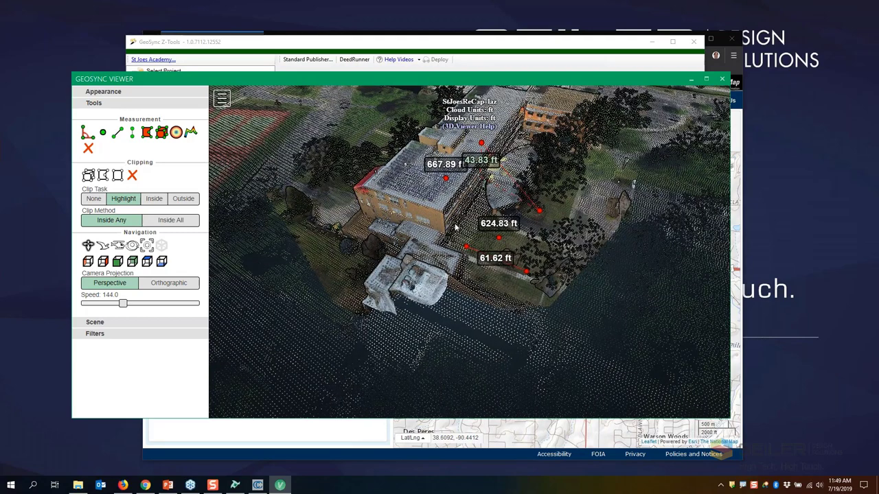
pyautogui.scroll(-3, 485, 238)
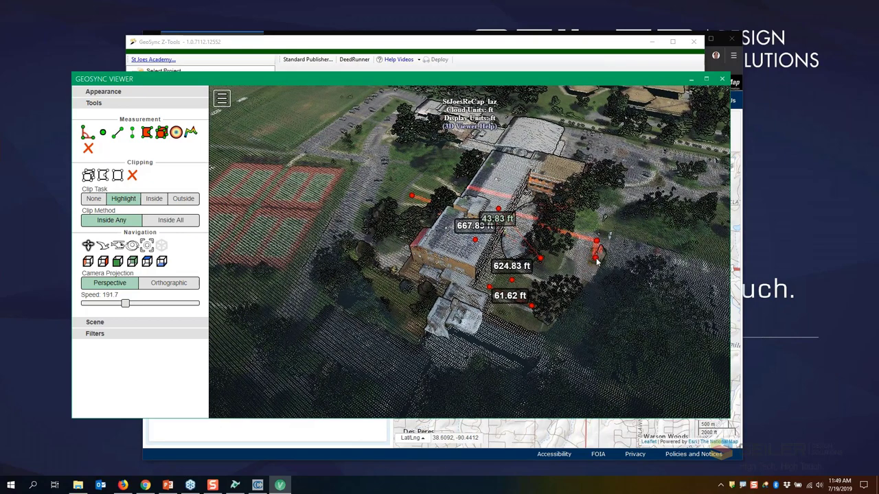
pyautogui.scroll(4, 467, 206)
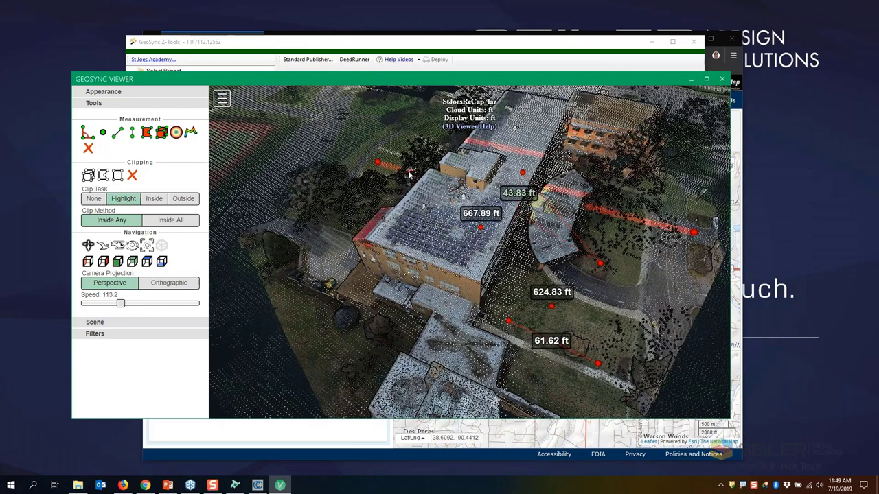
# Step: Select the Profile measurement in the scene objects and show its 2D profile
pyautogui.click(95, 322)
pyautogui.click(134, 320)
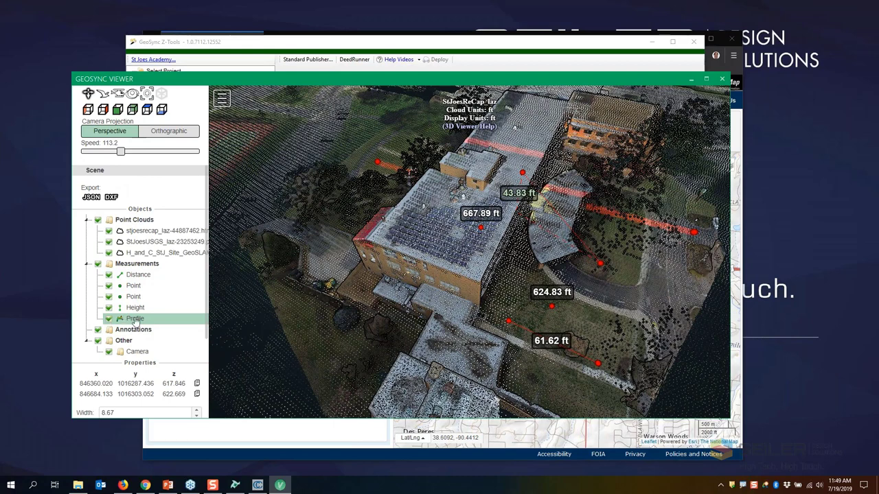
pyautogui.scroll(-2, 167, 320)
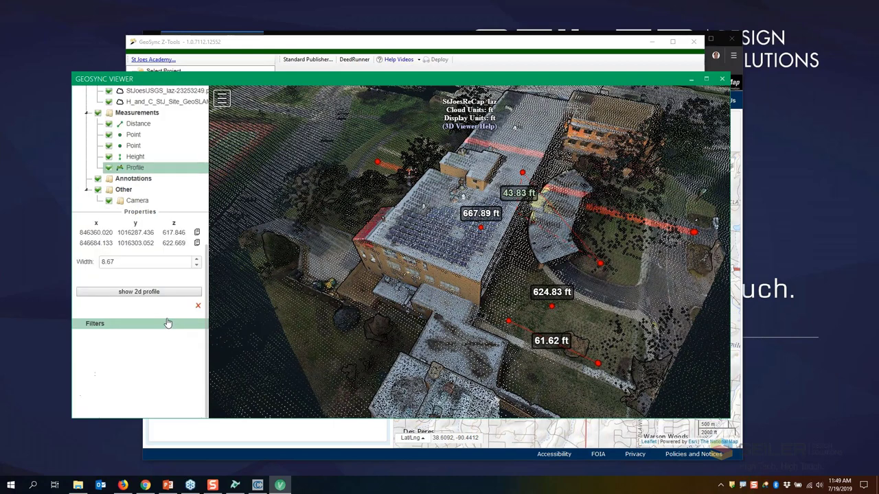
pyautogui.scroll(1, 151, 357)
pyautogui.click(139, 369)
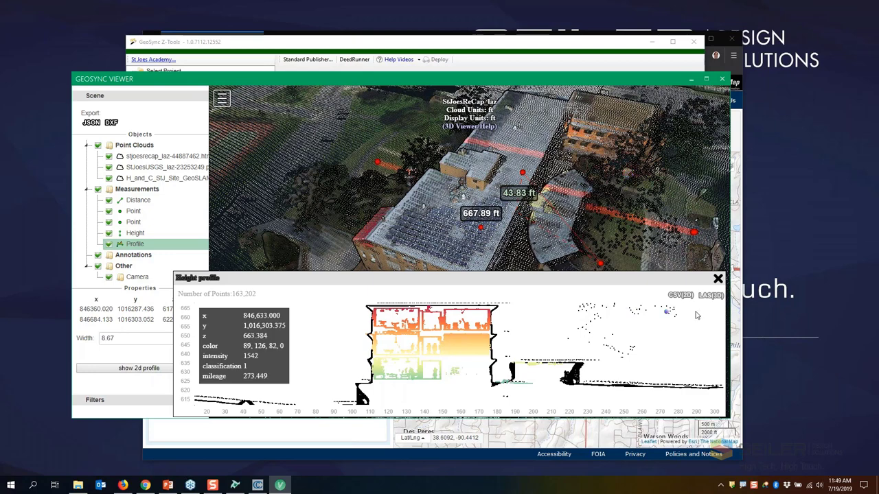
# Step: Try narrower profile widths of 8.24, 7.83 and 7.44
pyautogui.moveTo(122, 338); pyautogui.dragTo(81, 336)
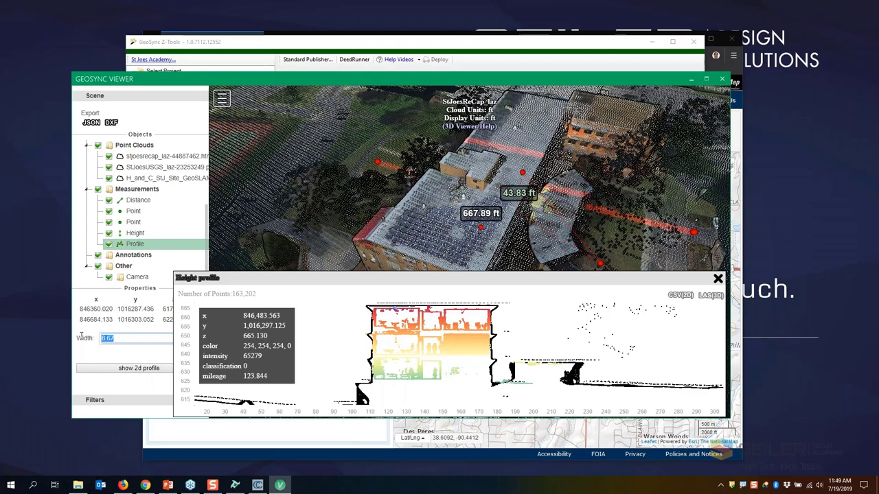
pyautogui.write('8.24')
pyautogui.doubleClick(125, 337)
pyautogui.write('7.83')
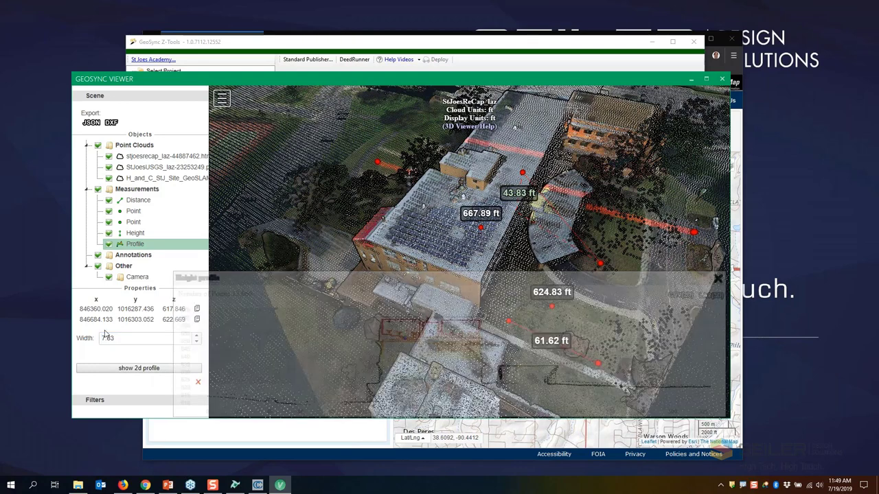
pyautogui.doubleClick(107, 337)
pyautogui.write('7.44')
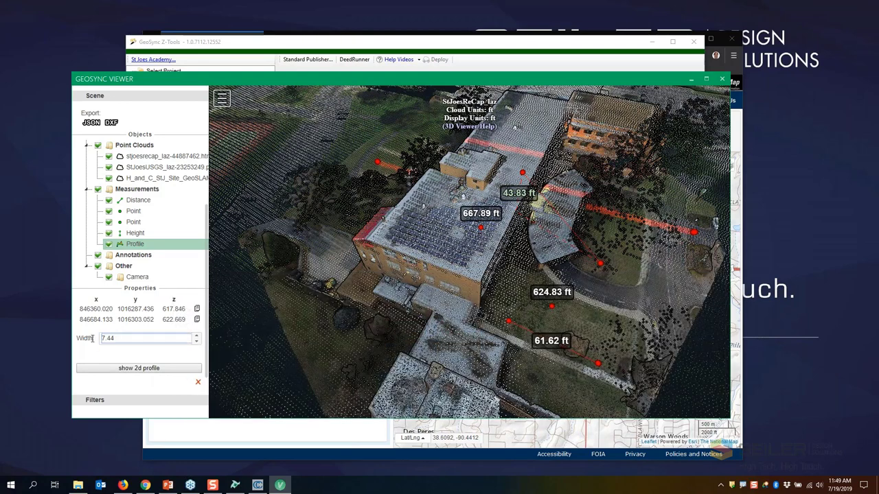
pyautogui.click(196, 336)
pyautogui.moveTo(197, 337); pyautogui.dragTo(197, 345)
# Step: Set the profile's width to 100 and show its 2D profile
pyautogui.moveTo(124, 338); pyautogui.dragTo(62, 340)
pyautogui.write('100')
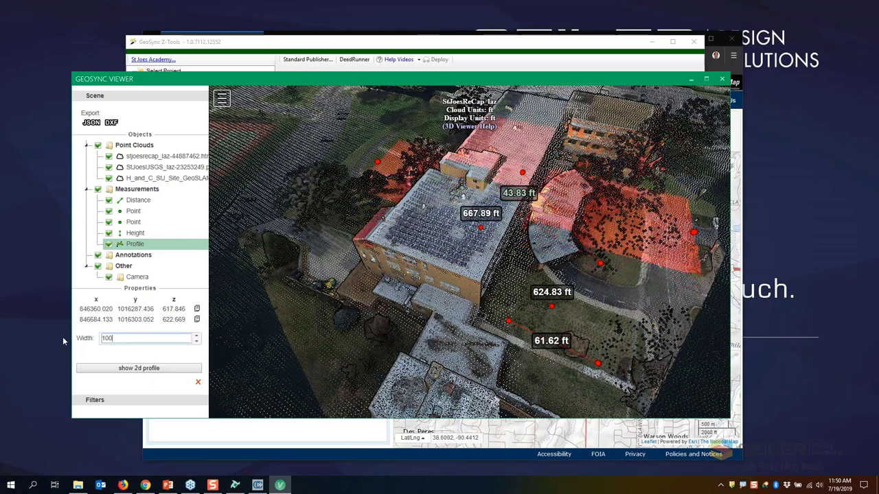
pyautogui.click(139, 369)
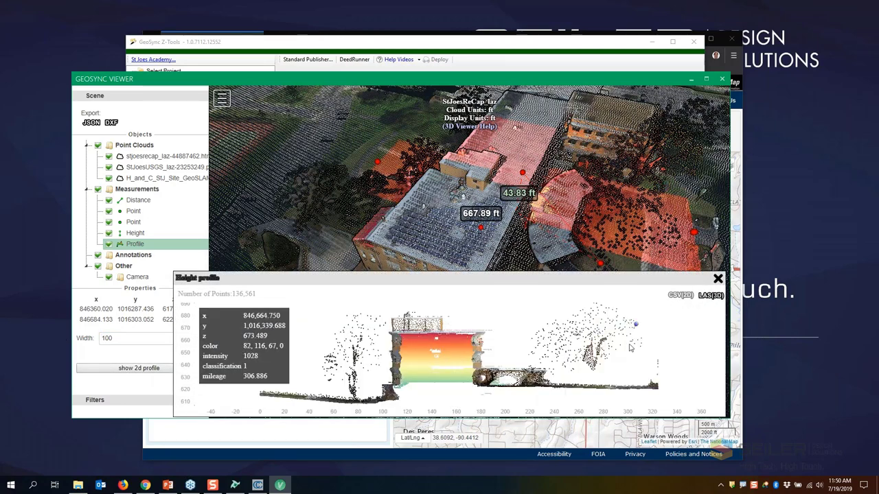
# Step: Open the LAS (3D) export for the height profile and cancel it without saving a file
pyautogui.click(711, 296)
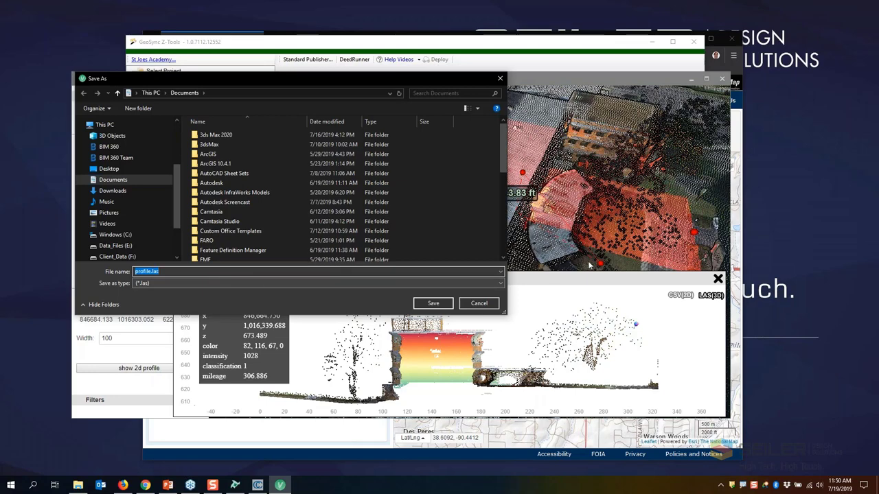
pyautogui.click(479, 303)
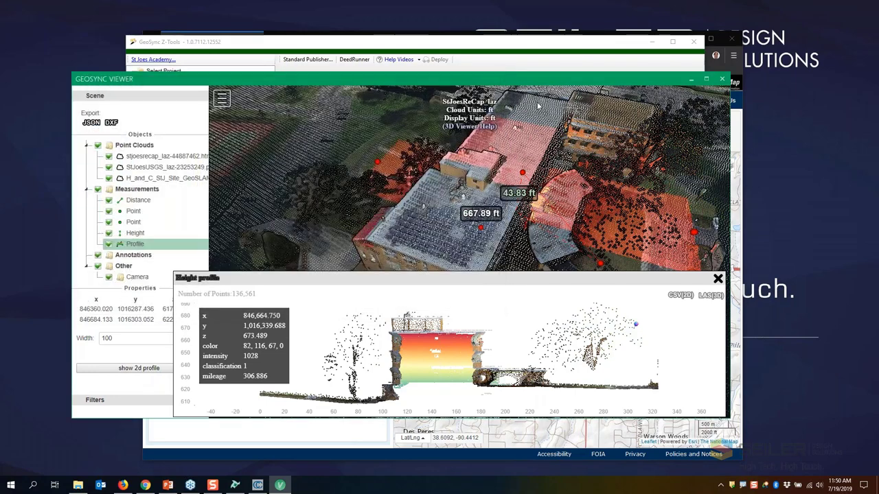
# Step: Close the height profile and minimize the viewer to return to the Z-Tools publisher
pyautogui.moveTo(520, 82); pyautogui.dragTo(543, 60)
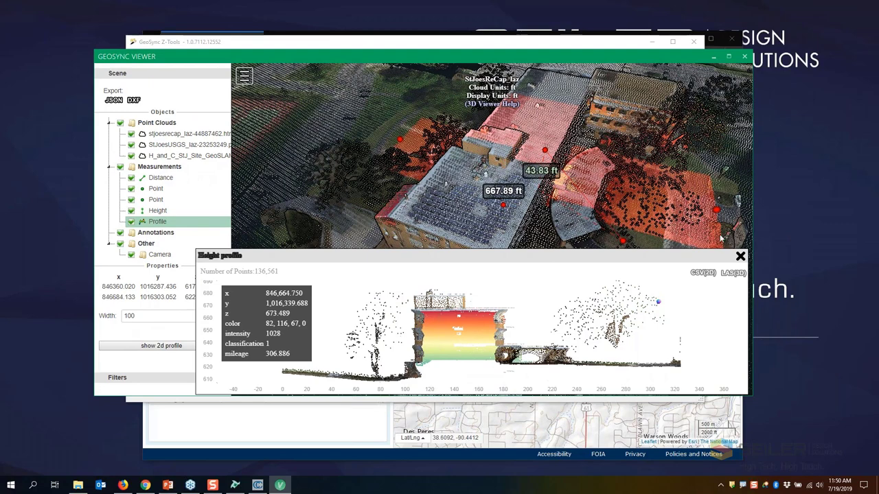
pyautogui.click(740, 256)
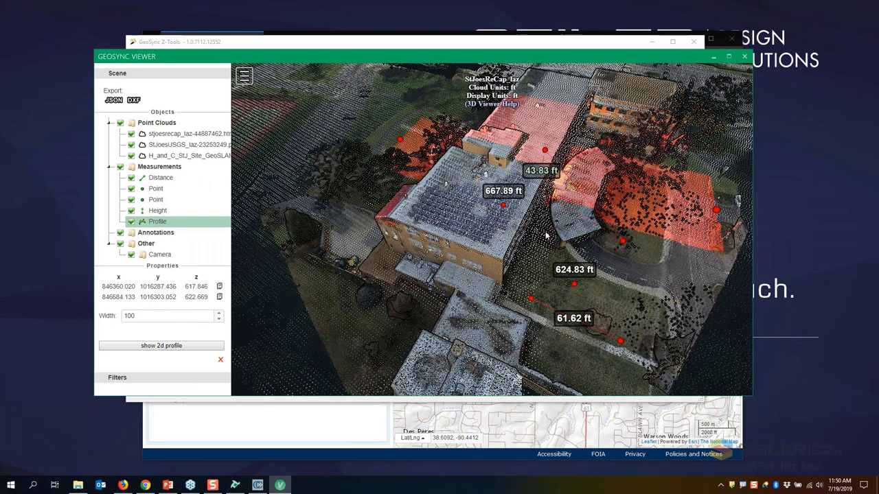
pyautogui.scroll(-3, 573, 265)
pyautogui.moveTo(575, 266); pyautogui.dragTo(662, 255)
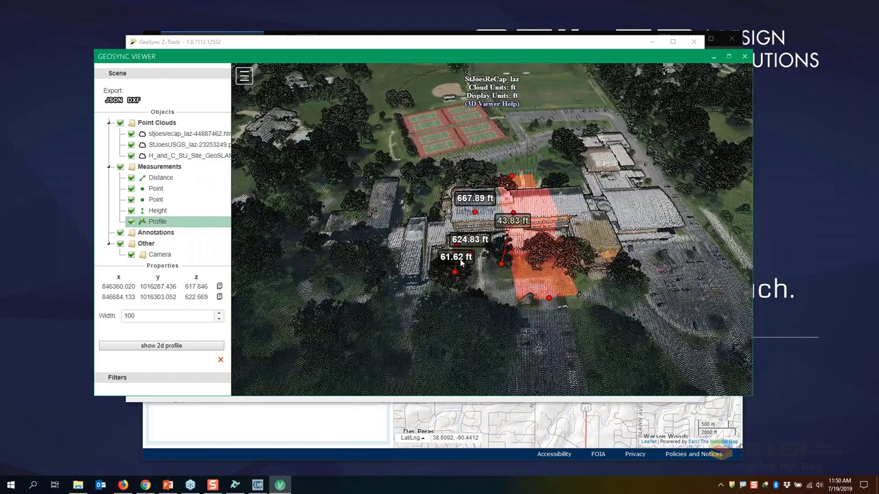
pyautogui.click(715, 57)
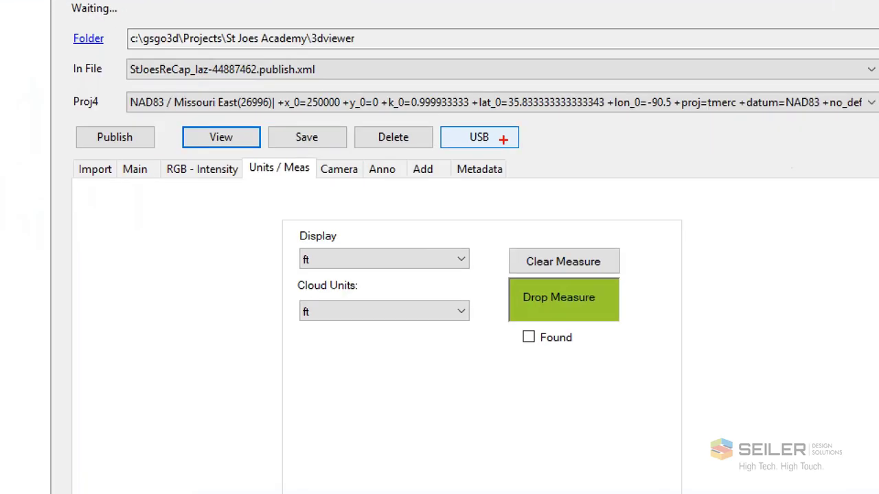
pyautogui.moveTo(520, 131)
pyautogui.mouseDown()
pyautogui.moveTo(459, 123)
pyautogui.moveTo(514, 113)
pyautogui.mouseUp()
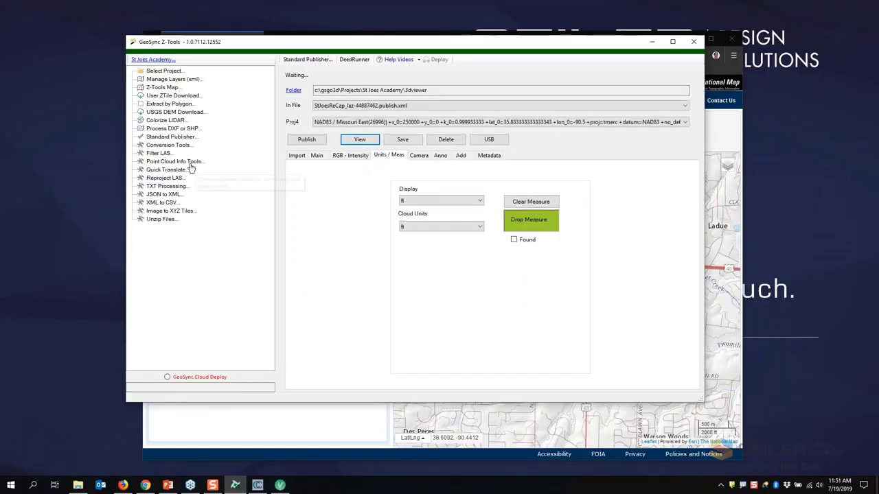
# Step: Show the list of file format conversions available in Conversion Tools
pyautogui.click(164, 152)
pyautogui.click(167, 146)
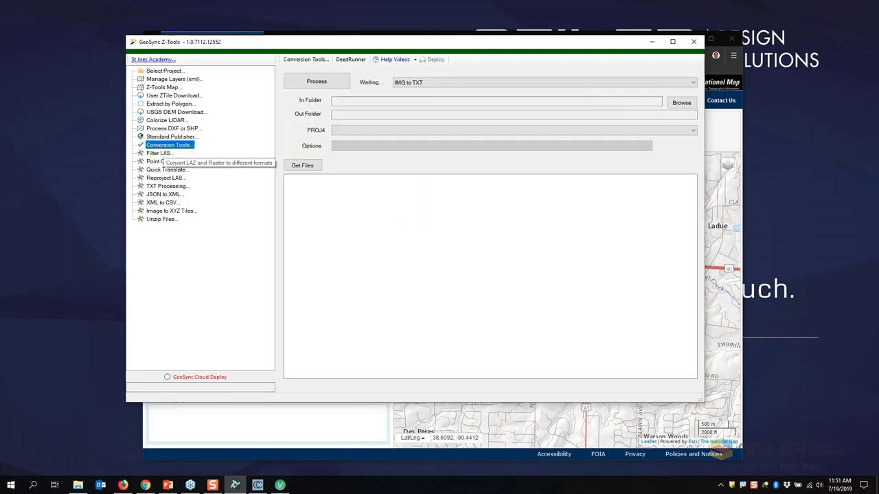
pyautogui.click(418, 82)
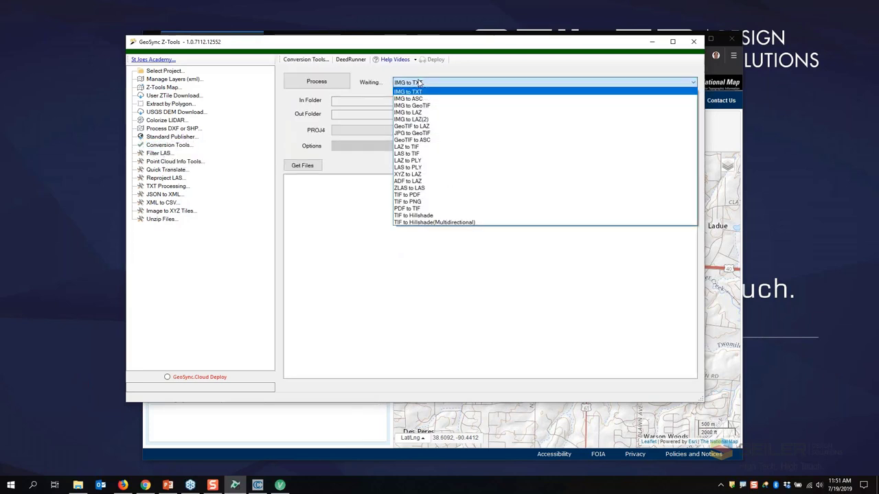
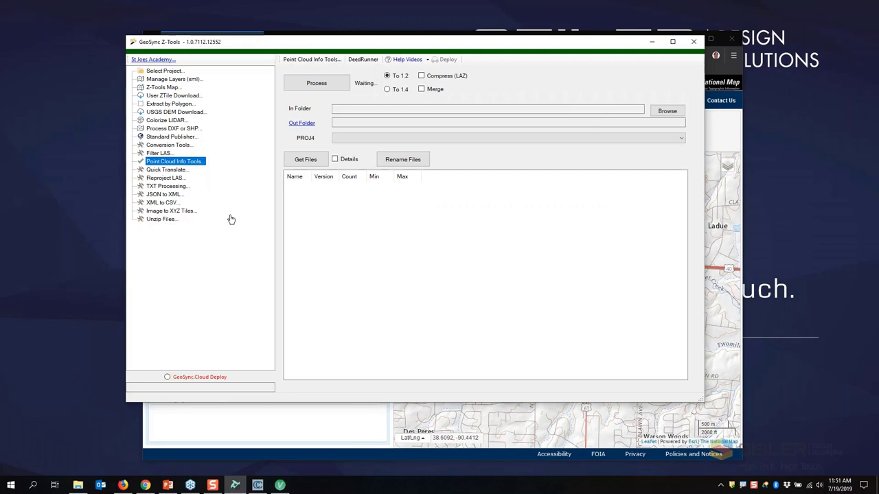
# Step: In Point Cloud Info Tools, set the input folder to z_tools\tile_downloads\rgb and list its files
pyautogui.click(667, 111)
pyautogui.click(293, 205)
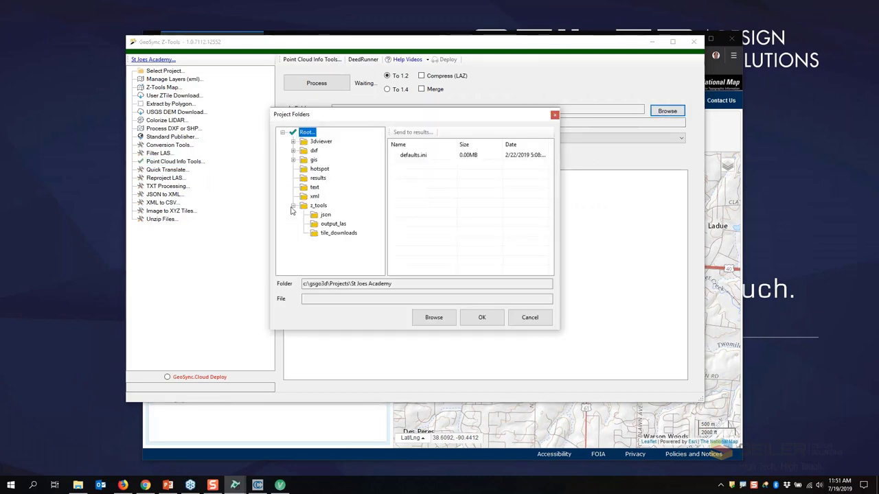
pyautogui.click(337, 233)
pyautogui.click(334, 251)
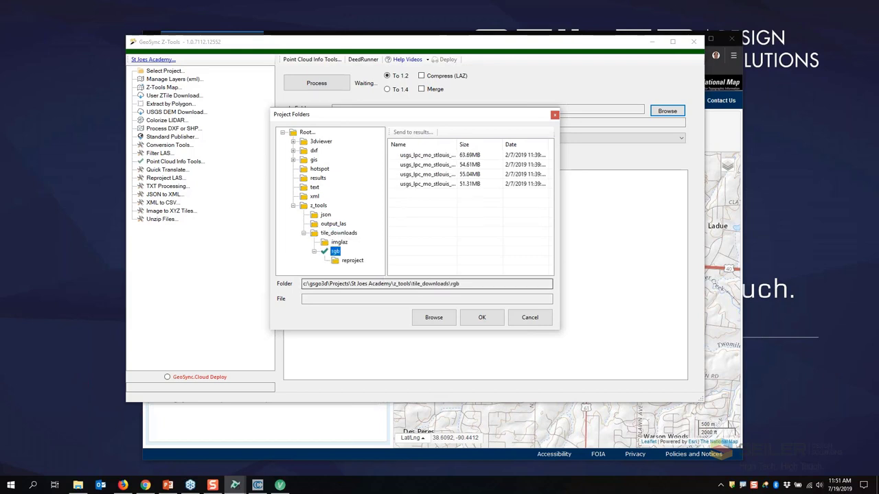
pyautogui.click(483, 319)
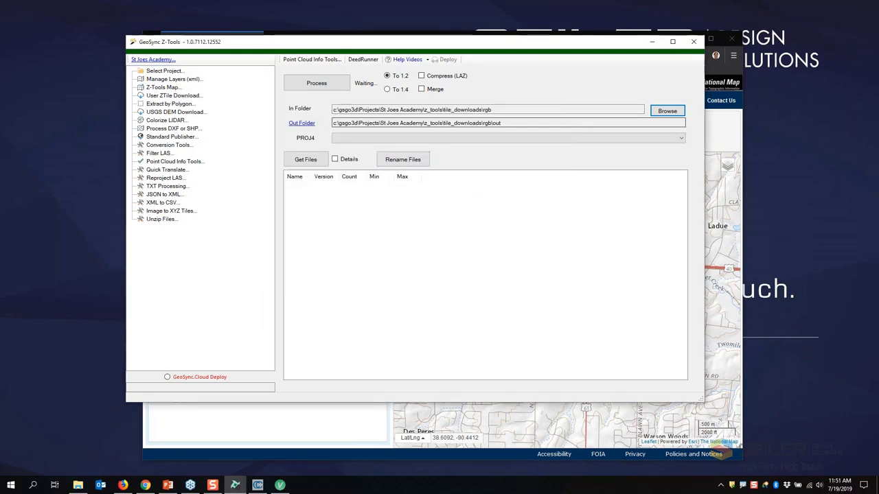
pyautogui.click(306, 159)
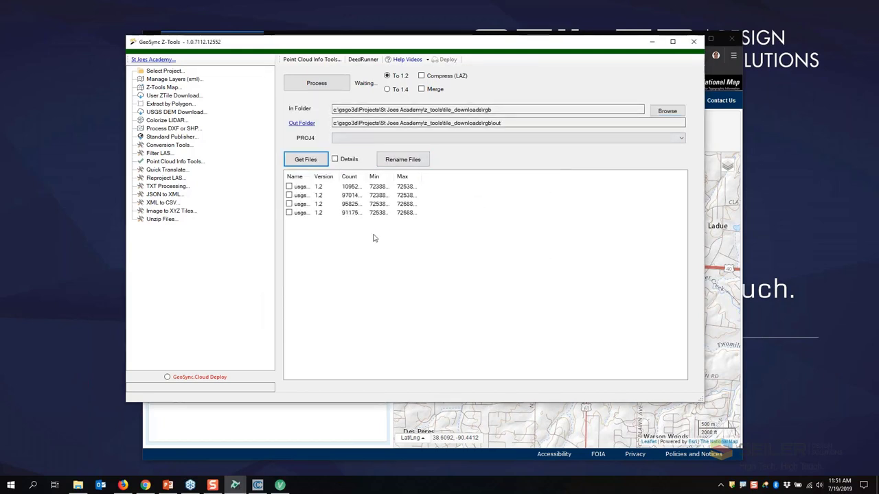
# Step: Tick the first listed point cloud and Details, and widen the columns to read the counts and coordinate extents
pyautogui.click(289, 187)
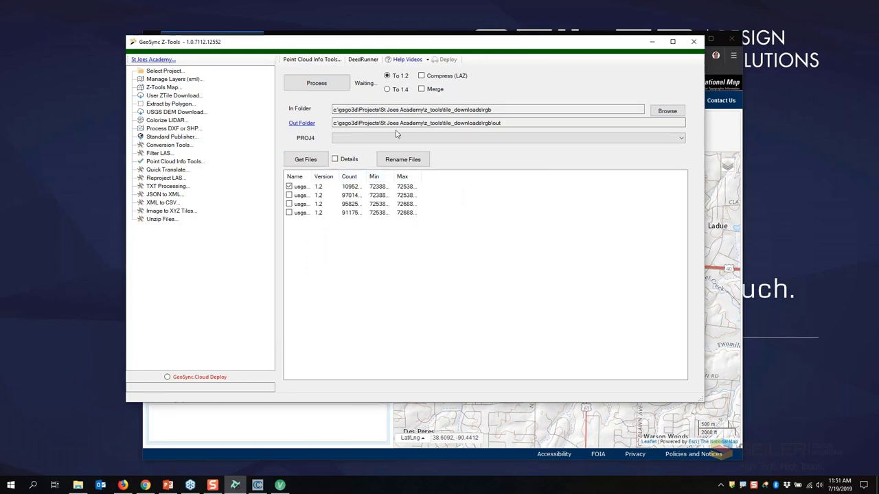
pyautogui.moveTo(367, 176); pyautogui.dragTo(491, 175)
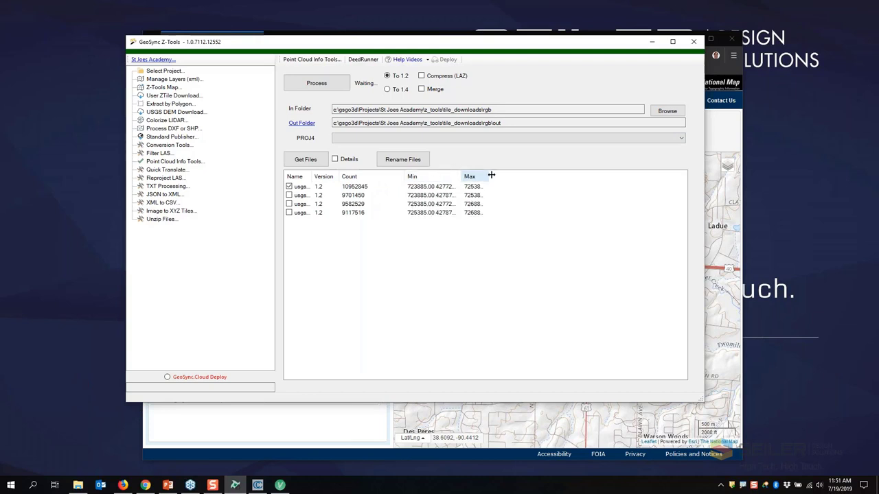
pyautogui.doubleClick(491, 175)
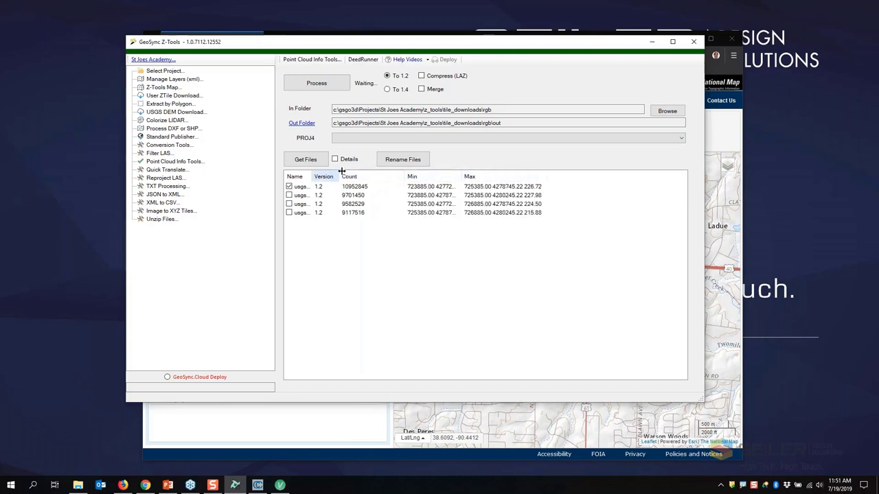
pyautogui.click(335, 159)
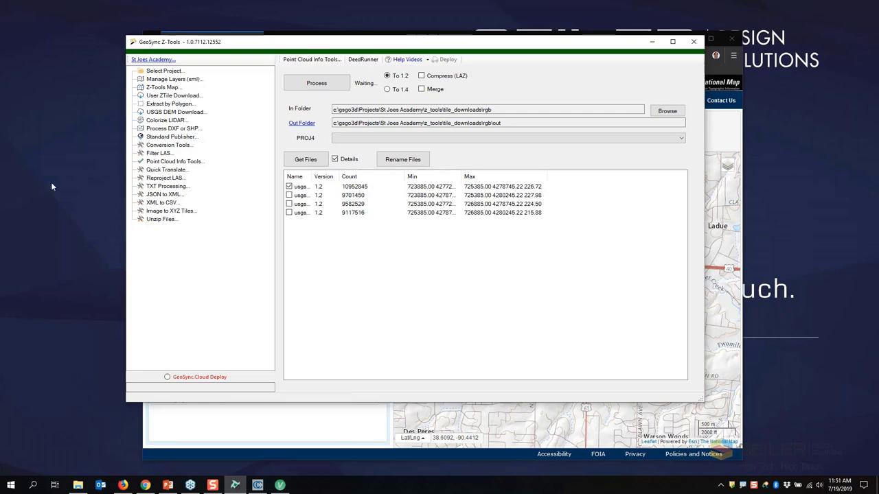
# Step: In Reproject LAS, set the input projection to NAD83 / UTM zone 15N(26915)
pyautogui.click(173, 180)
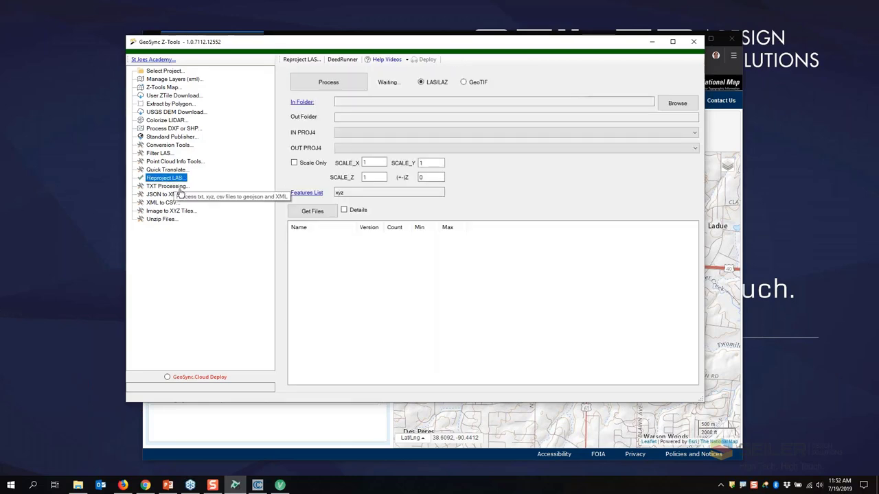
pyautogui.click(674, 134)
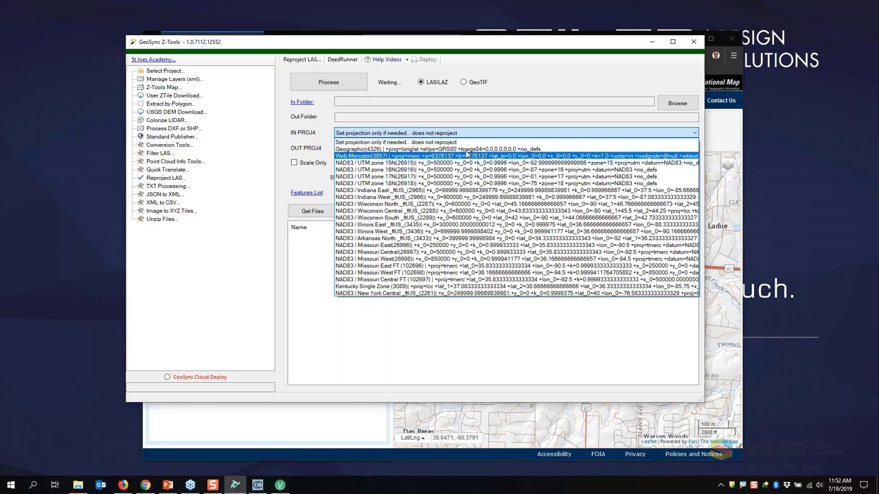
pyautogui.click(635, 99)
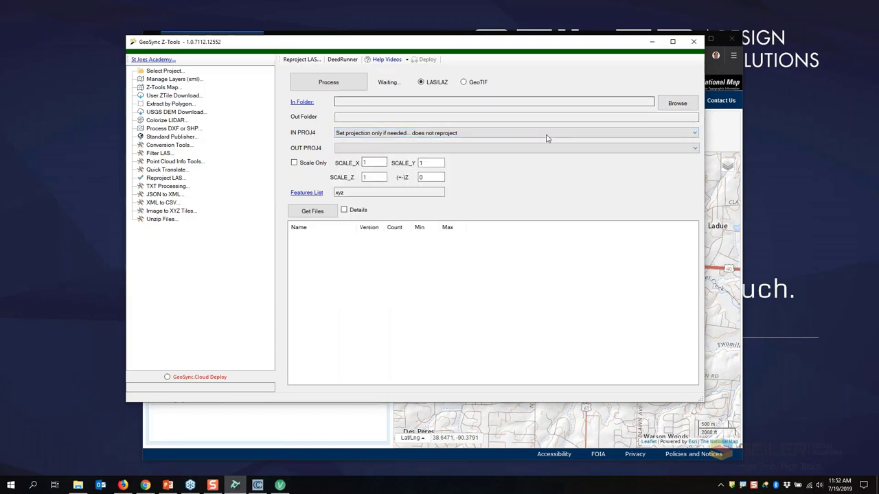
pyautogui.click(439, 137)
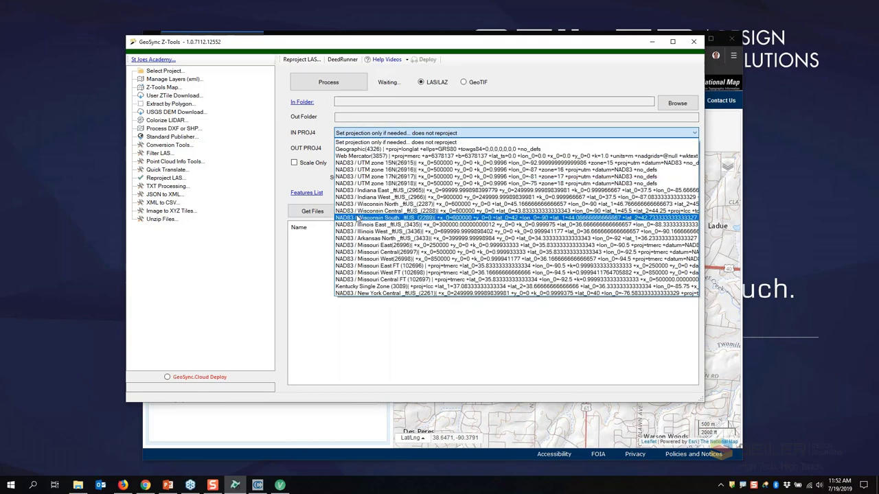
pyautogui.click(385, 173)
pyautogui.click(374, 162)
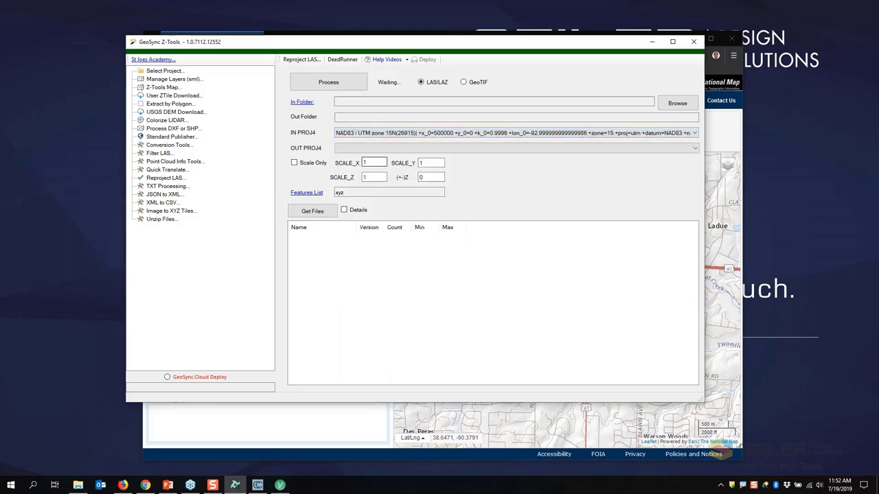
# Step: Set the output projection to NAD83 / Missouri East FT (102696)
pyautogui.click(412, 148)
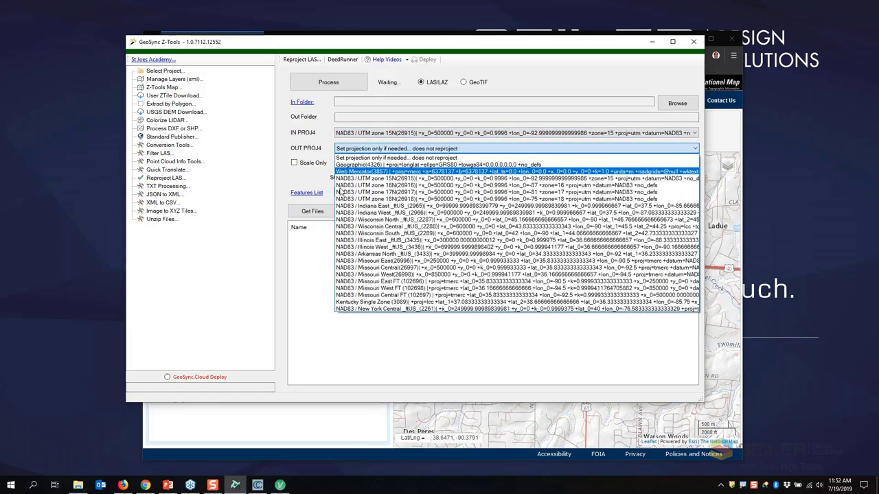
pyautogui.click(356, 282)
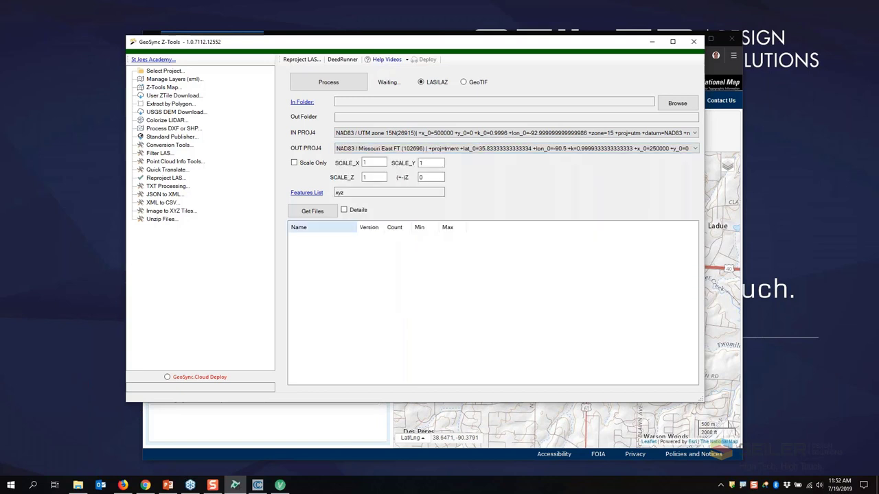
pyautogui.click(431, 177)
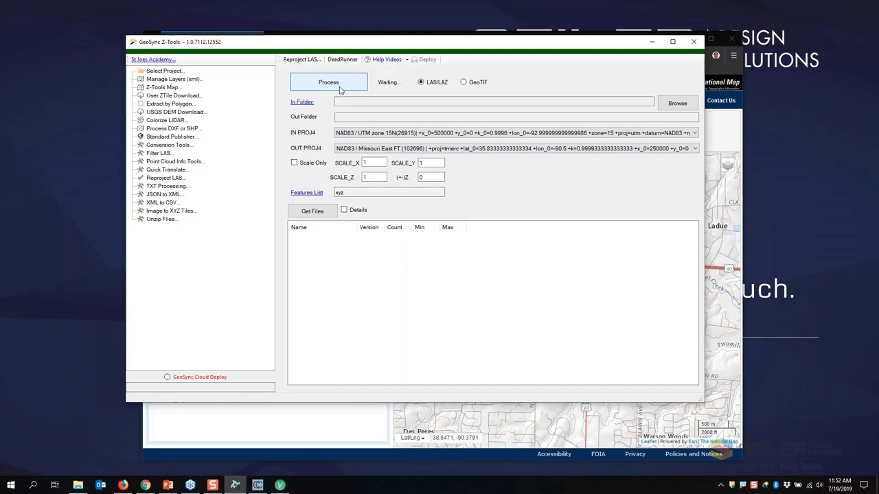
# Step: Show the text file formats available in TXT Processing
pyautogui.click(167, 186)
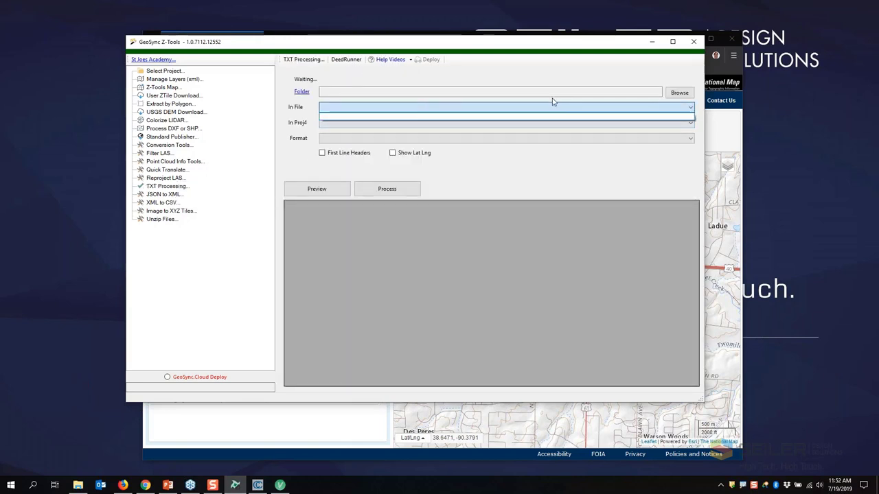
pyautogui.click(460, 140)
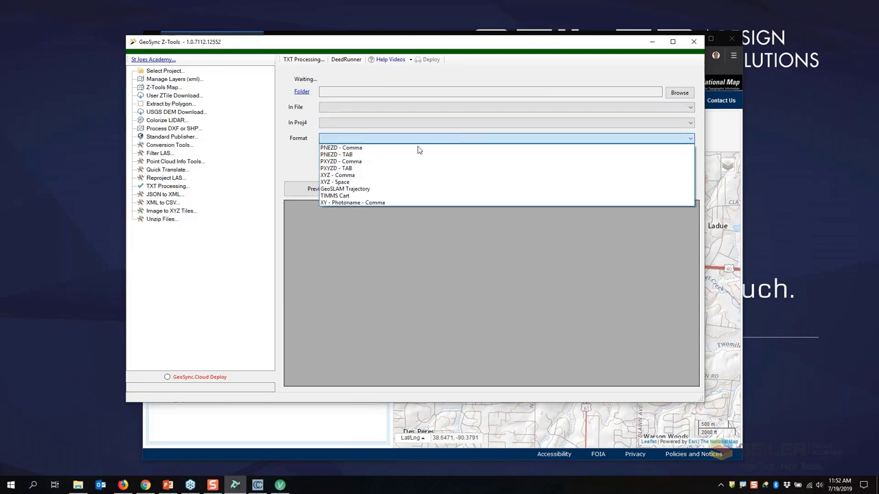
pyautogui.click(207, 221)
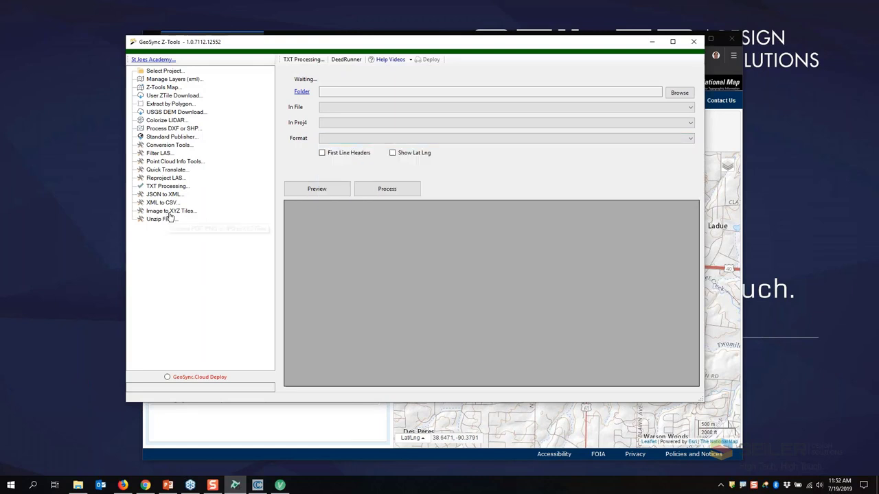
# Step: View the Image to XYZ Tiles tool, and return to the St Joes Academy project's map settings
pyautogui.click(169, 212)
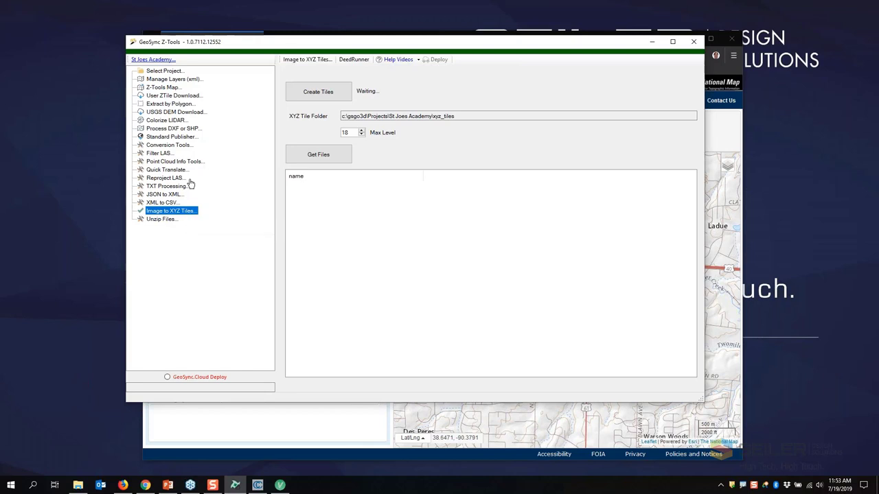
pyautogui.click(164, 71)
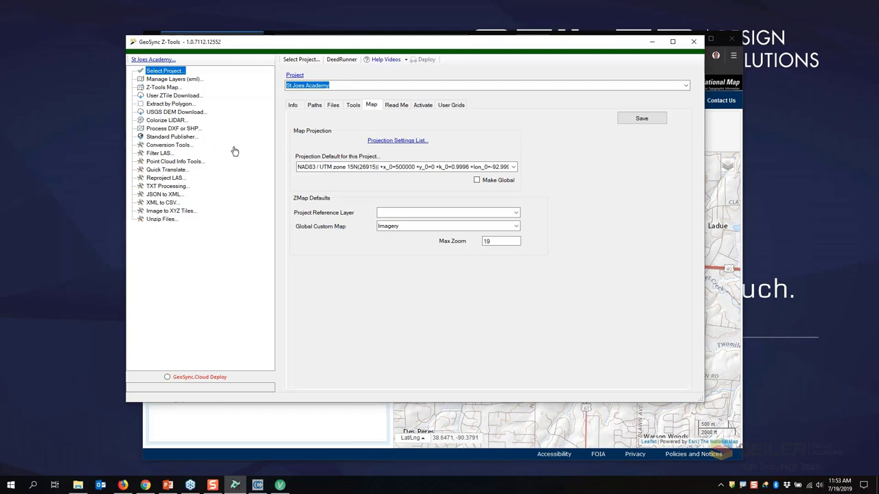
pyautogui.moveTo(466, 46); pyautogui.dragTo(452, 61)
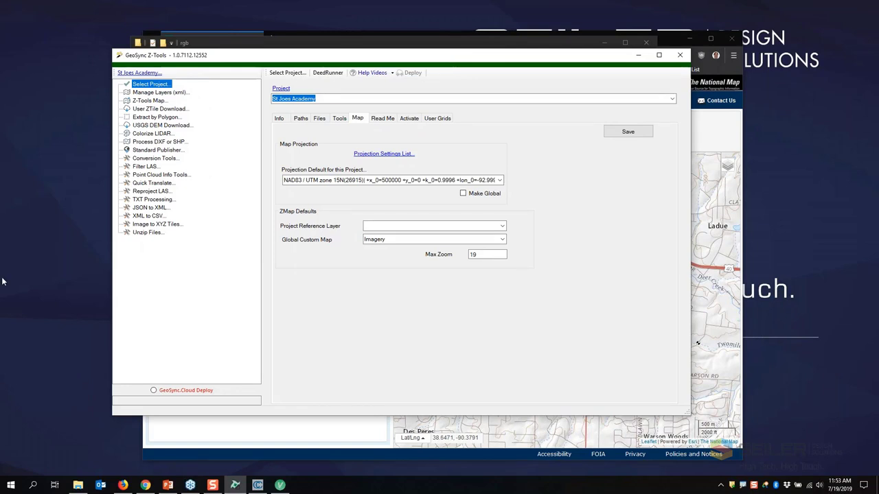
# Step: Launch GeoSync Cloud Publisher and allow the application to run
pyautogui.click(9, 485)
pyautogui.scroll(-5, 364, 371)
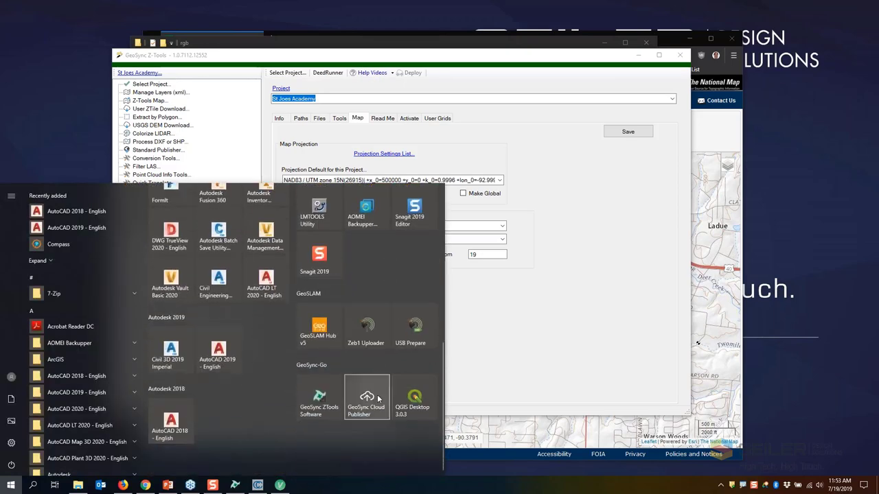
pyautogui.click(367, 401)
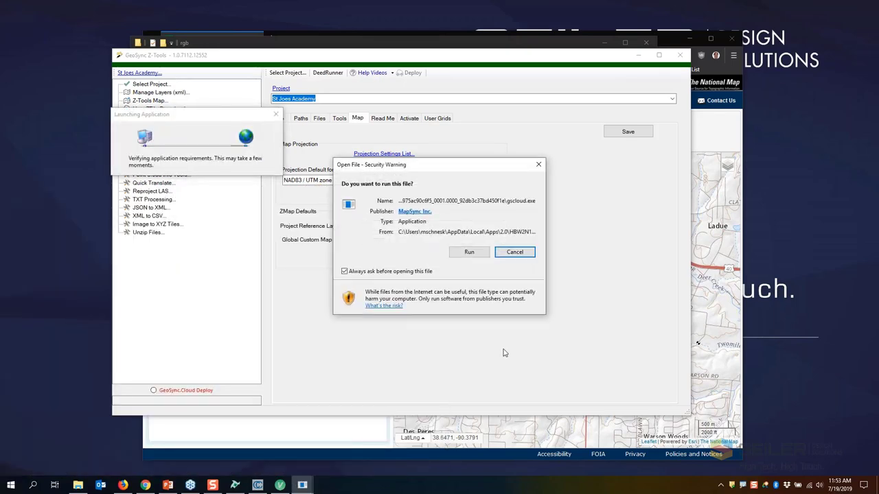
pyautogui.click(476, 253)
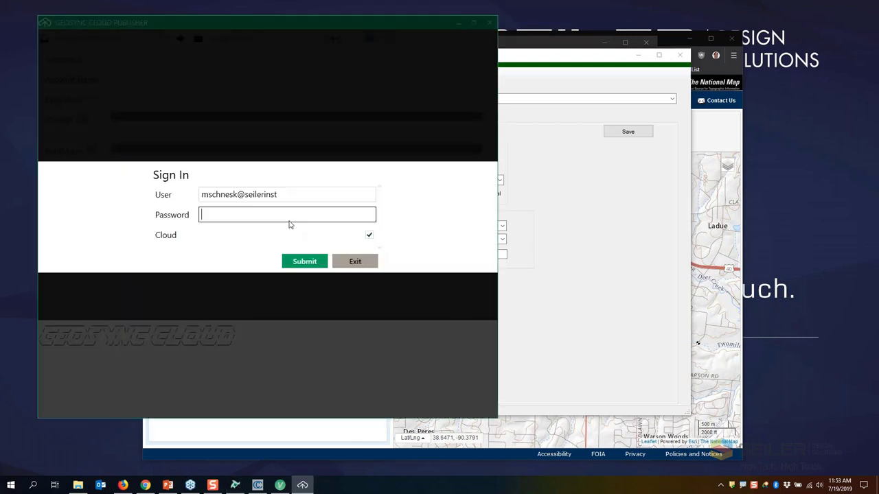
# Step: Sign in to GeoSync Cloud Publisher with the account password, re-entering it after the first attempt
pyautogui.write('••••••')
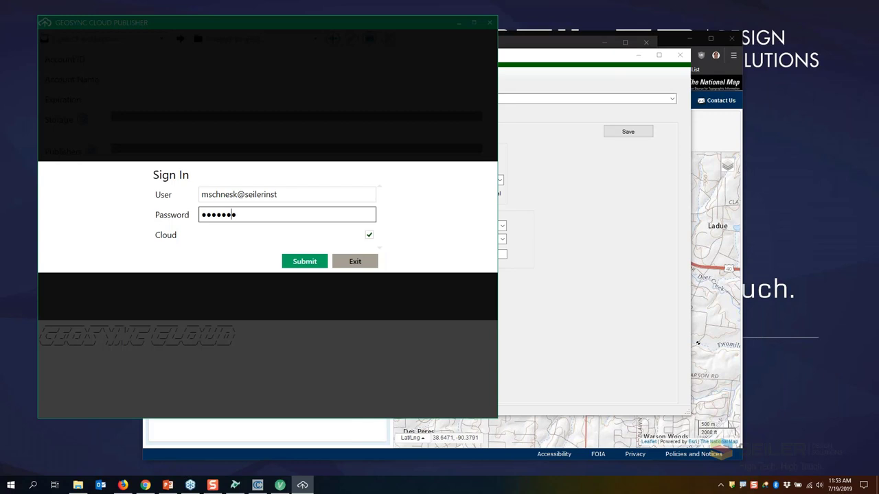
pyautogui.press('Return')
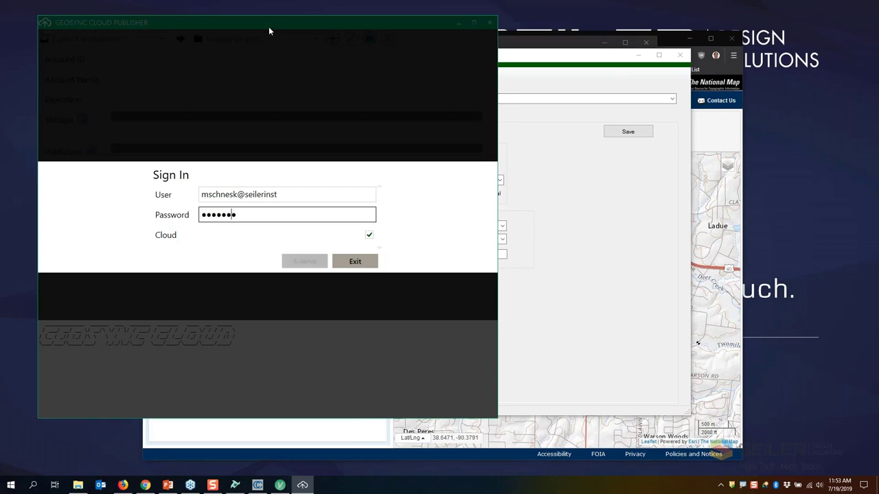
pyautogui.moveTo(250, 213); pyautogui.dragTo(193, 215)
pyautogui.write('•••••••')
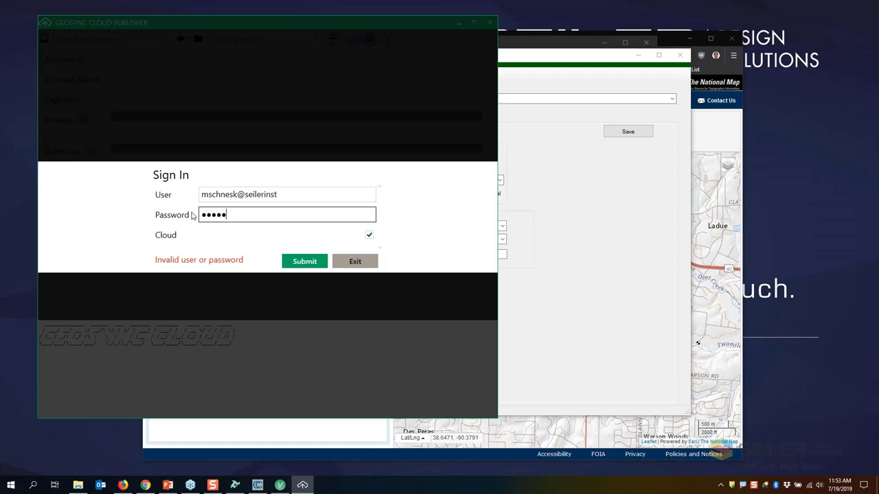
pyautogui.write('••••')
pyautogui.press('Return')
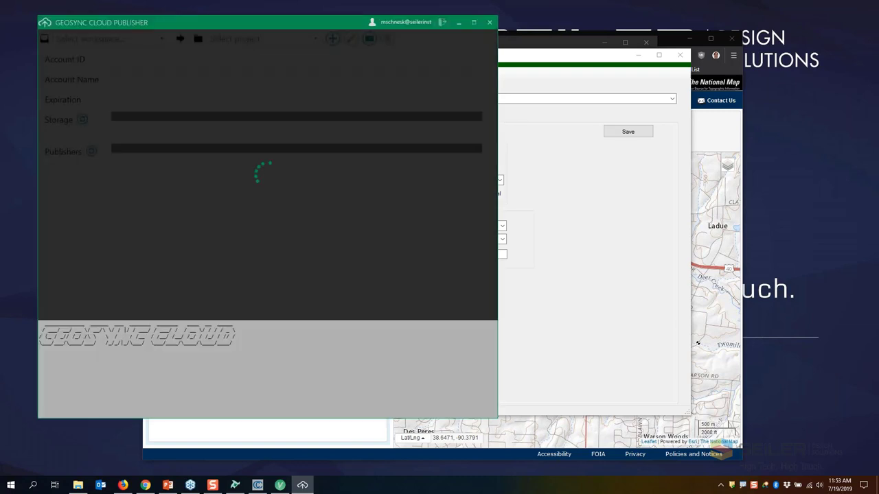
# Step: Enlarge the Cloud Publisher window, open Standard Publisher in Z-Tools, and return to Cloud Publisher
pyautogui.moveTo(317, 23); pyautogui.dragTo(373, 22)
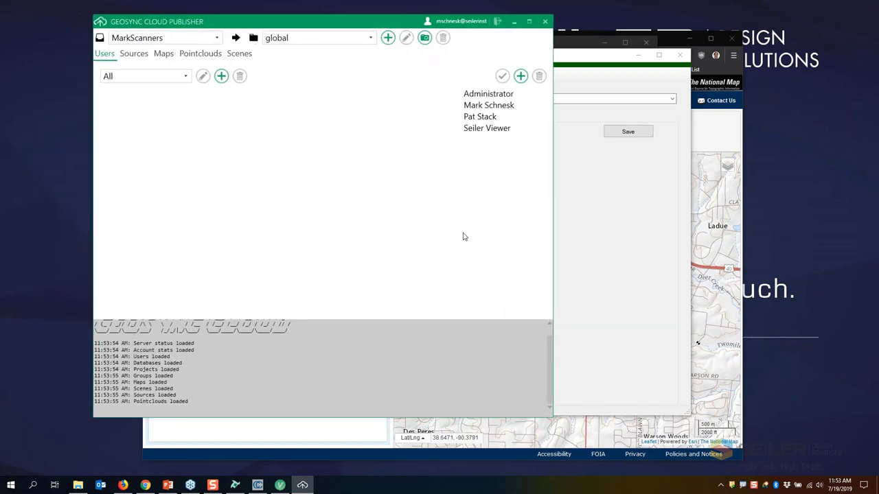
pyautogui.moveTo(551, 415); pyautogui.dragTo(672, 434)
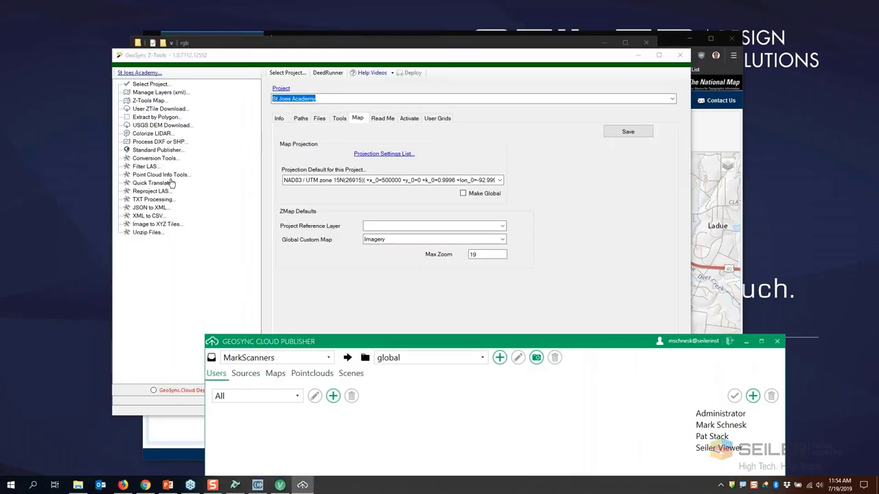
pyautogui.click(148, 151)
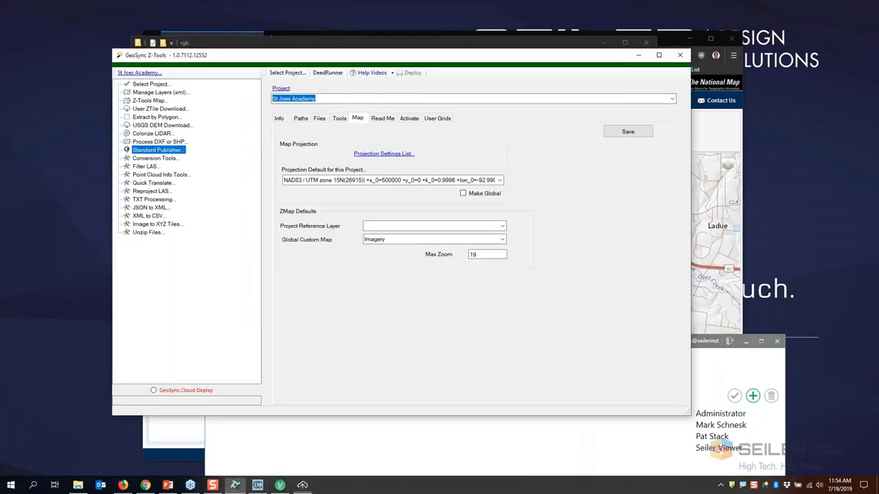
pyautogui.click(585, 439)
pyautogui.moveTo(566, 341); pyautogui.dragTo(524, 91)
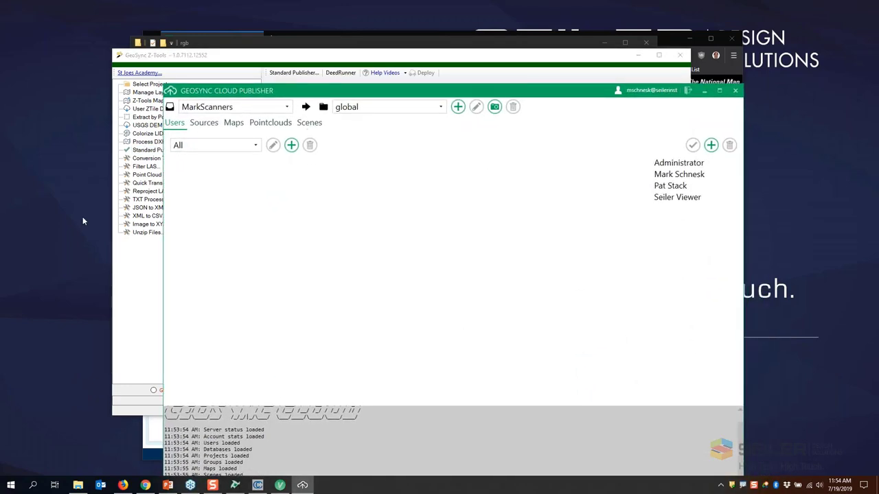
pyautogui.click(82, 220)
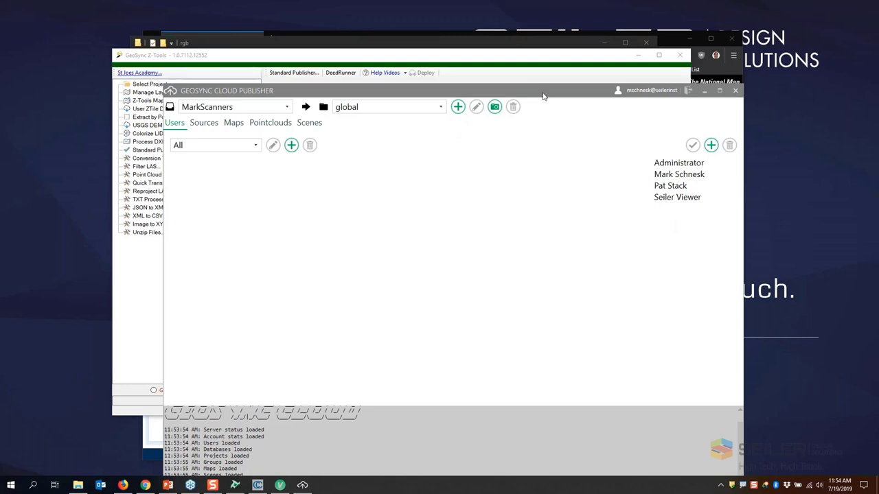
pyautogui.moveTo(542, 96); pyautogui.dragTo(531, 46)
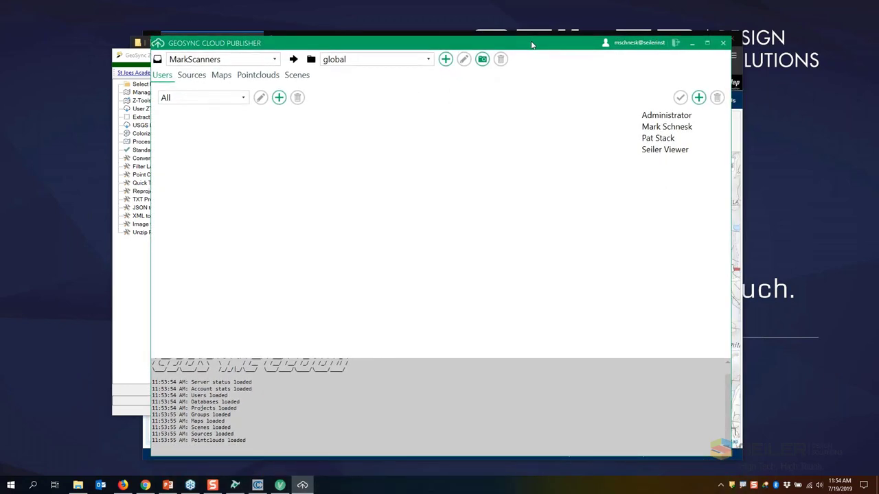
pyautogui.moveTo(500, 38); pyautogui.dragTo(546, 48)
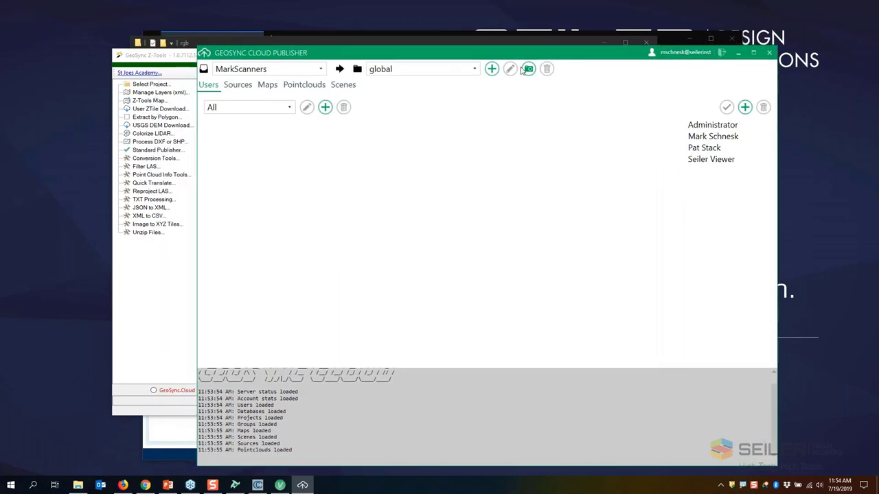
pyautogui.click(167, 266)
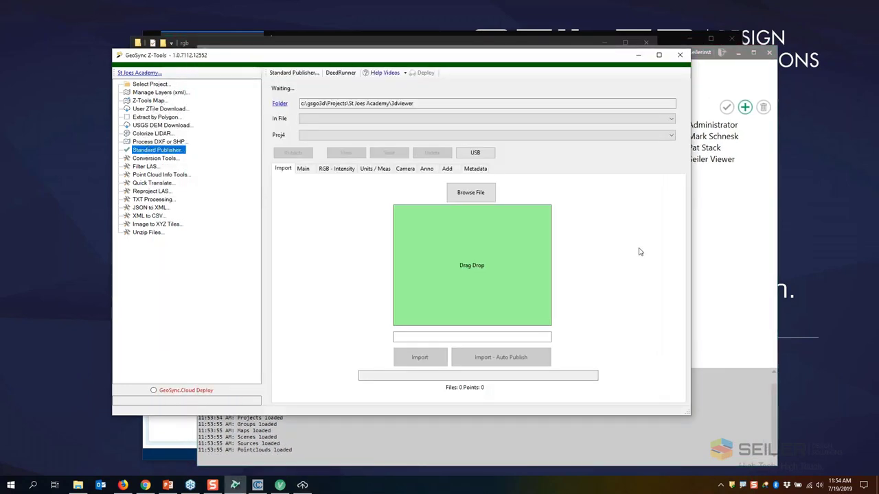
pyautogui.click(721, 322)
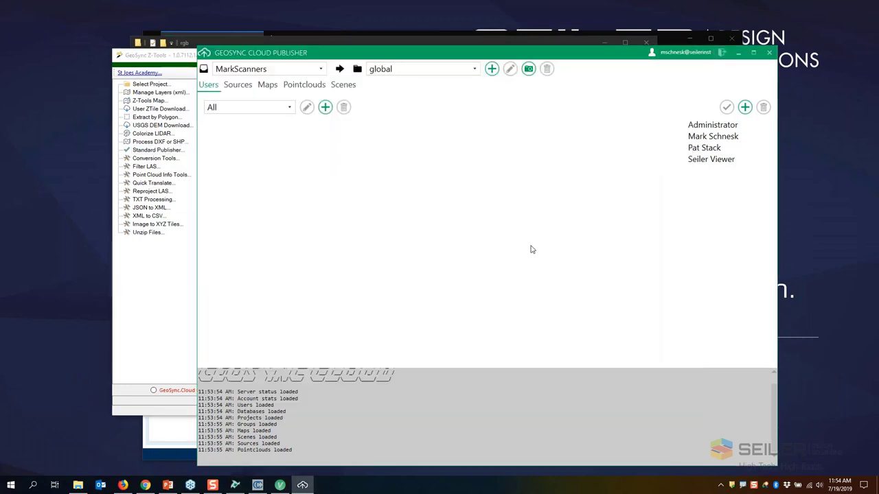
pyautogui.moveTo(317, 52); pyautogui.dragTo(264, 33)
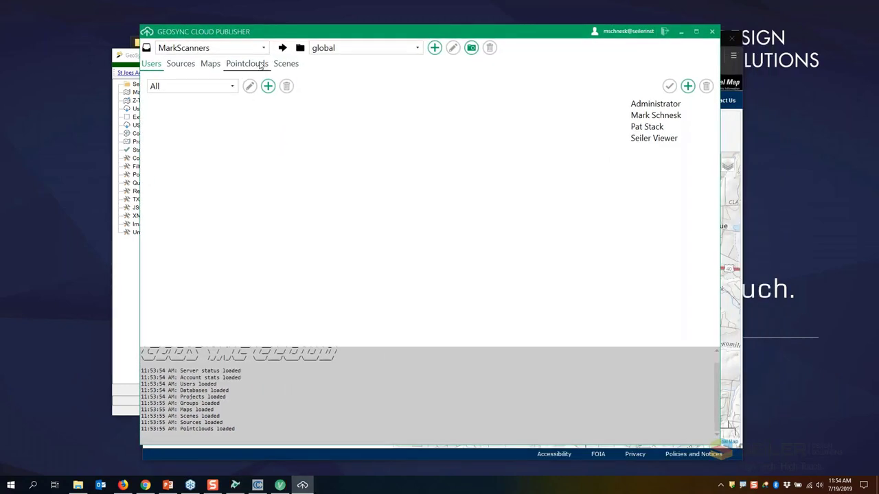
pyautogui.click(265, 49)
pyautogui.click(548, 118)
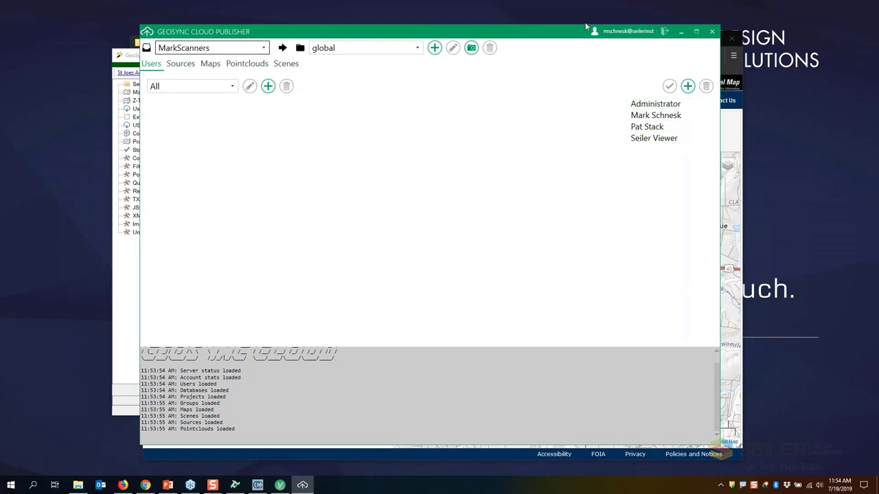
pyautogui.moveTo(546, 36); pyautogui.dragTo(633, 40)
pyautogui.click(151, 298)
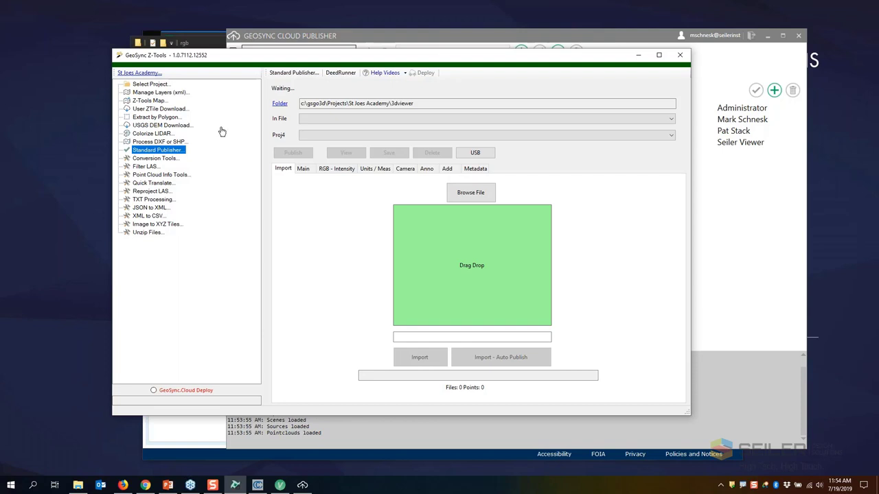
pyautogui.click(515, 43)
pyautogui.moveTo(513, 30); pyautogui.dragTo(454, 30)
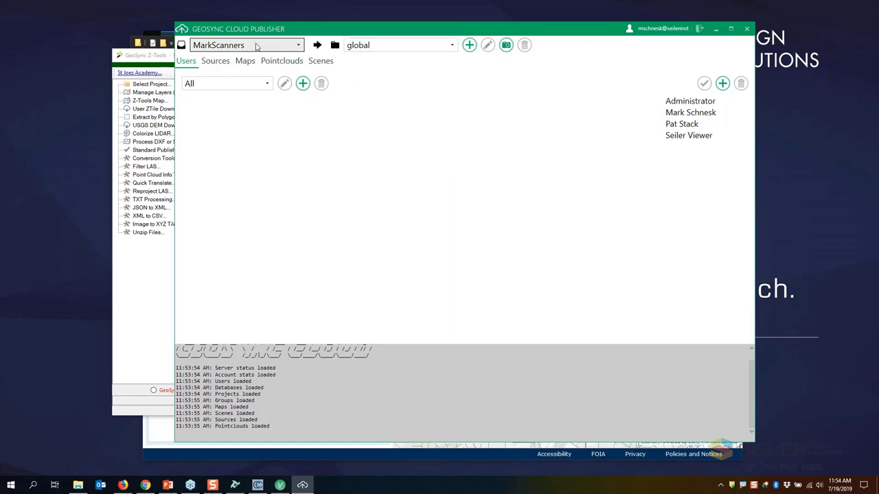
# Step: Check the workspace choices without changing the workspace, and select the Demo project
pyautogui.click(301, 46)
pyautogui.click(302, 48)
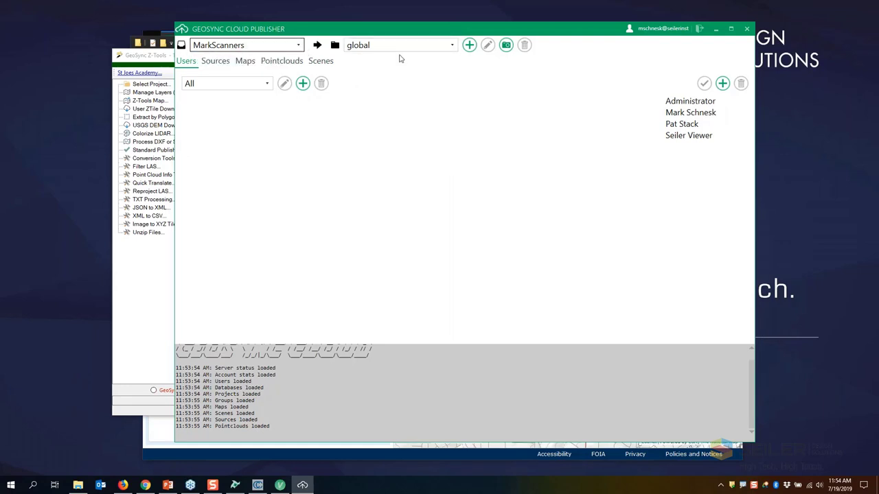
pyautogui.click(451, 45)
pyautogui.click(367, 76)
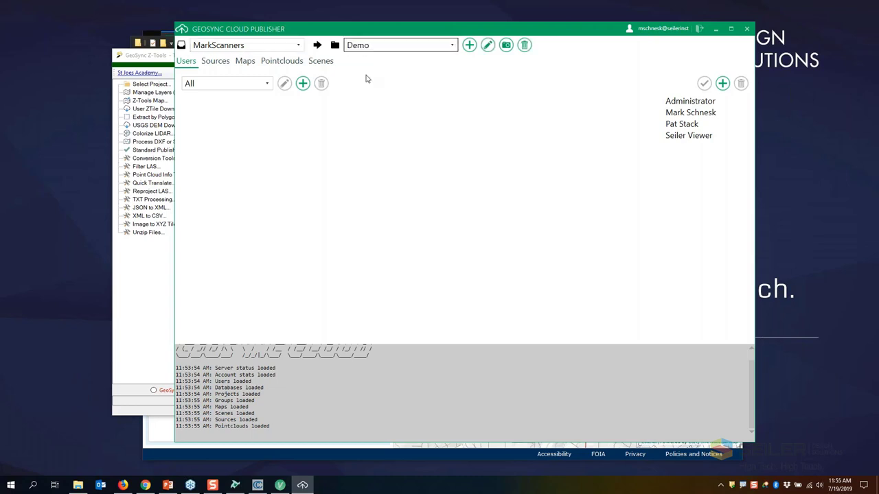
# Step: View the user groups, sources and maps sections of the Demo project
pyautogui.click(267, 83)
pyautogui.click(314, 63)
pyautogui.click(281, 62)
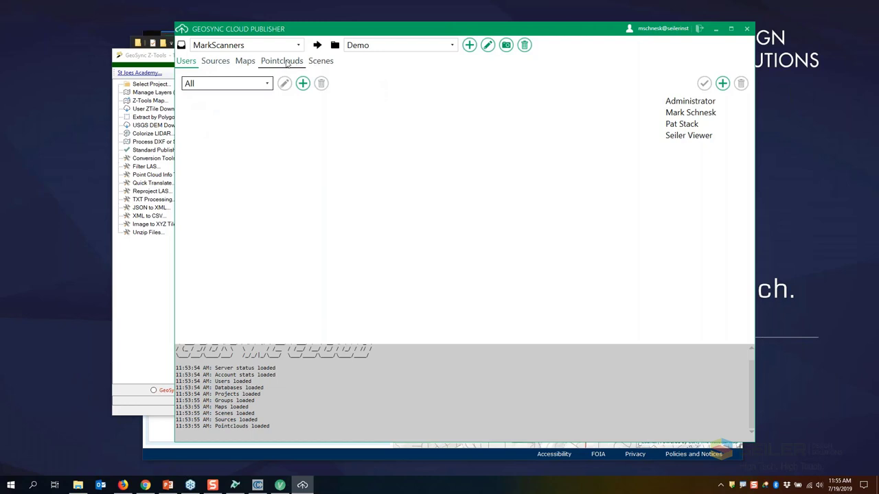
pyautogui.click(217, 63)
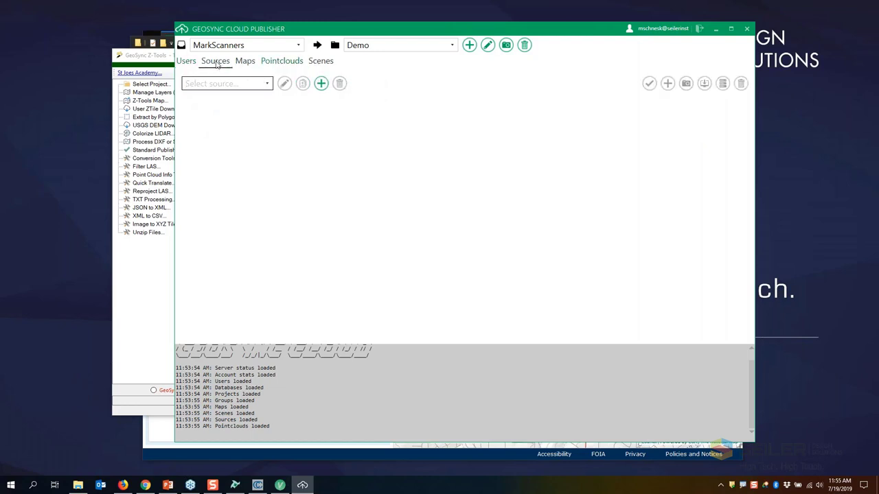
pyautogui.click(245, 62)
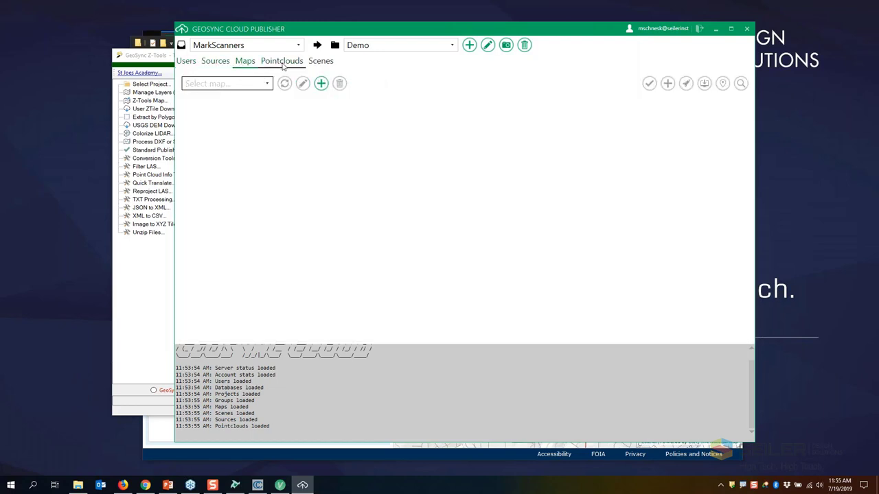
# Step: Show the details of the point cloud H and C StJ Site GeoSLAM 2019-07-08
pyautogui.click(281, 66)
pyautogui.click(267, 83)
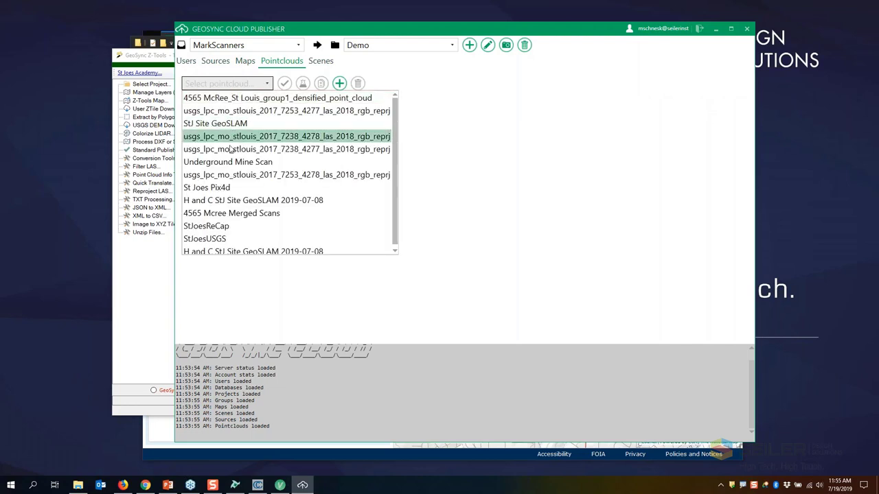
pyautogui.click(232, 201)
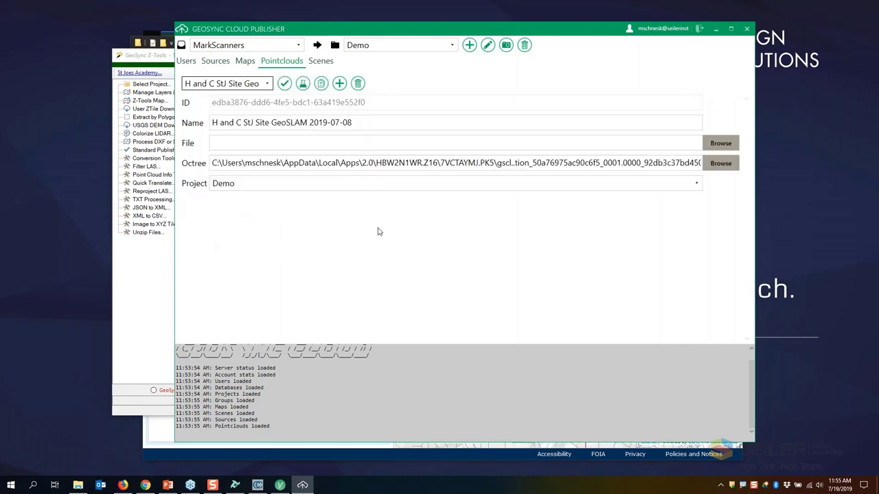
# Step: Load the St. Joes Academy scene of the Demo project in the scene editor
pyautogui.click(320, 61)
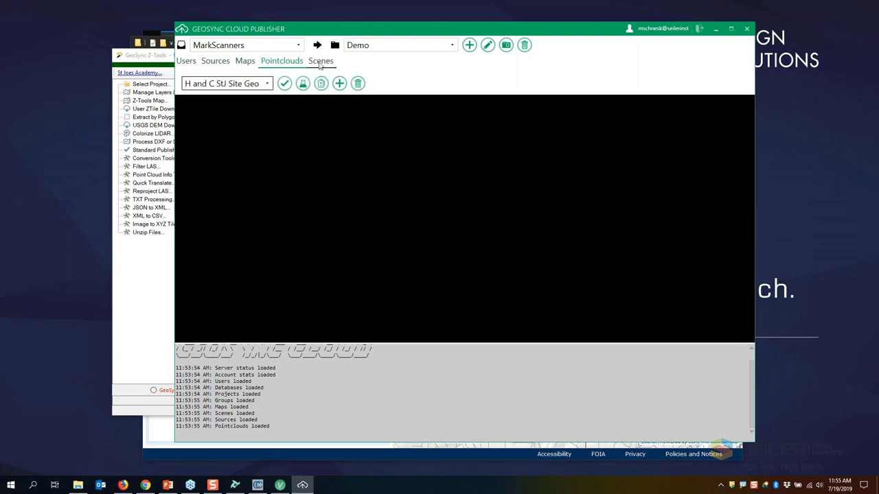
pyautogui.click(247, 84)
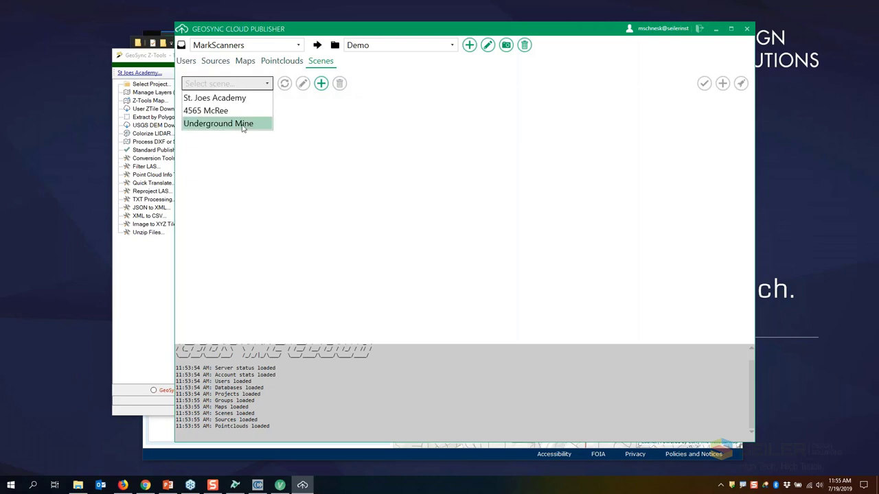
pyautogui.click(214, 97)
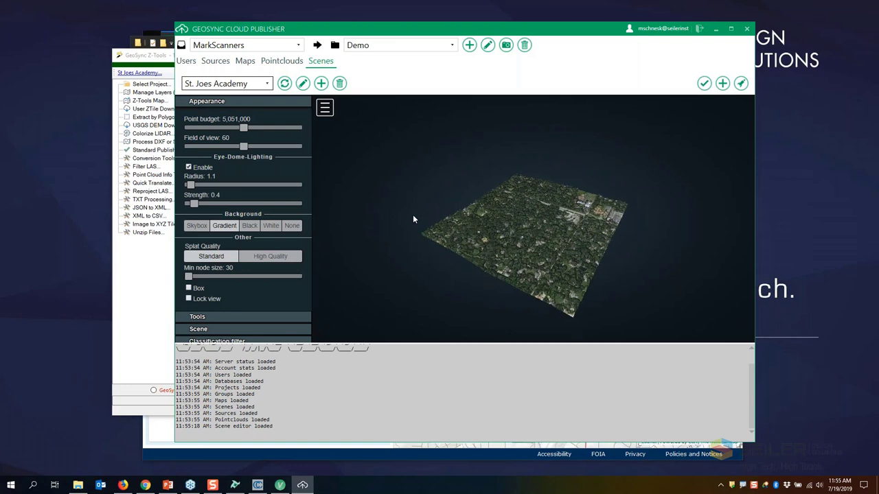
# Step: Examine the St. Joes Academy scene from the whole lidar area down to the school building and its courtyard
pyautogui.click(162, 113)
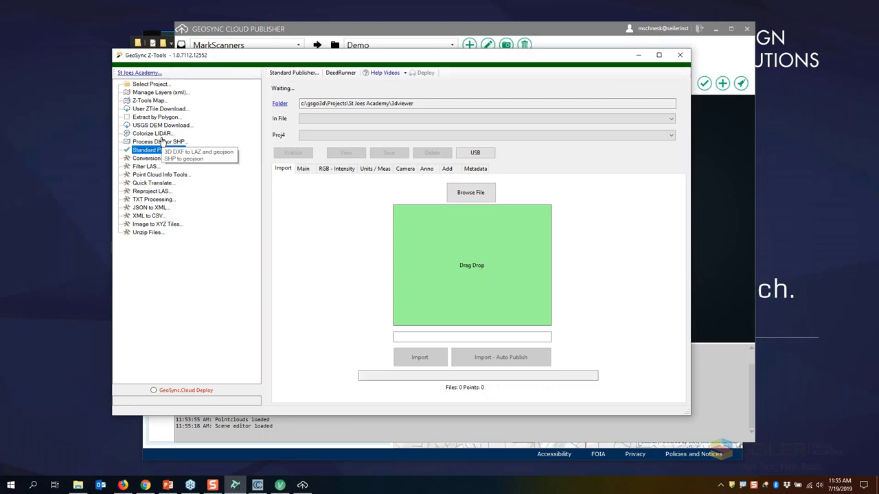
pyautogui.click(734, 401)
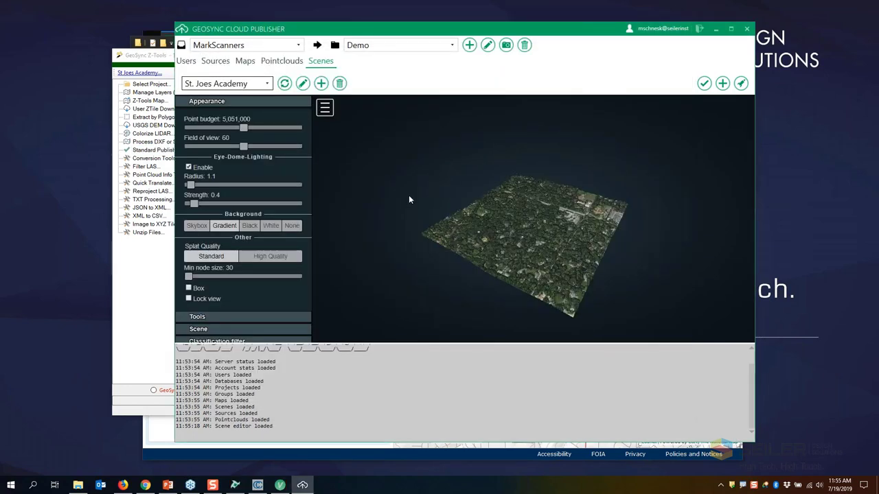
pyautogui.moveTo(525, 235); pyautogui.dragTo(577, 251)
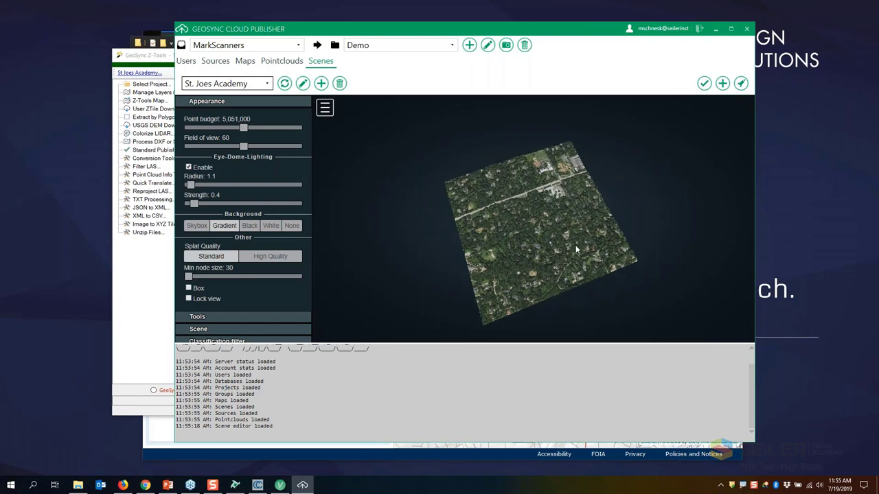
pyautogui.scroll(5, 541, 140)
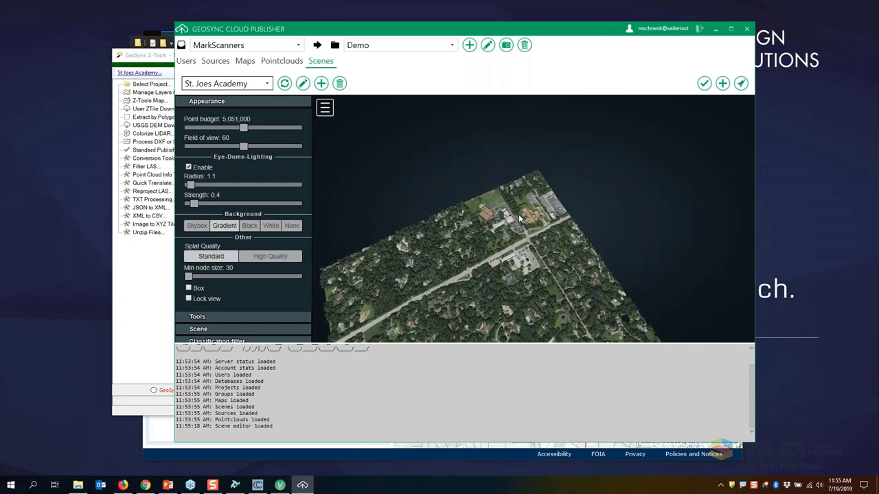
pyautogui.scroll(5, 519, 219)
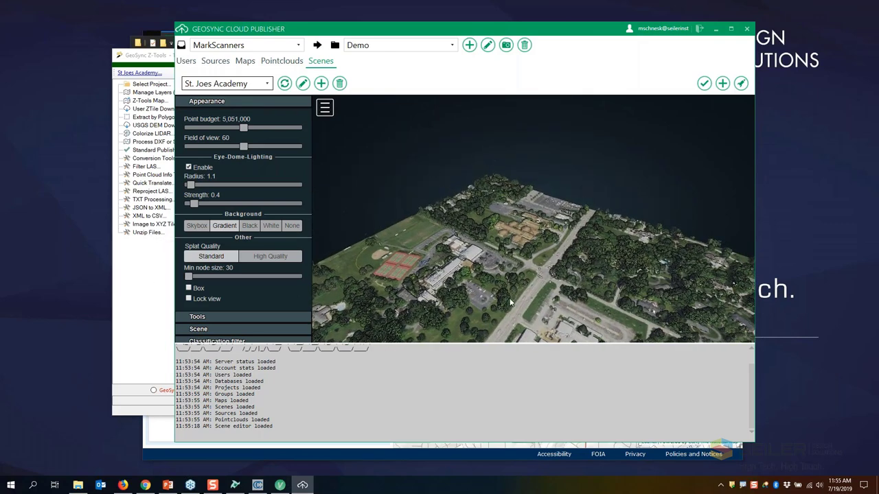
pyautogui.click(155, 283)
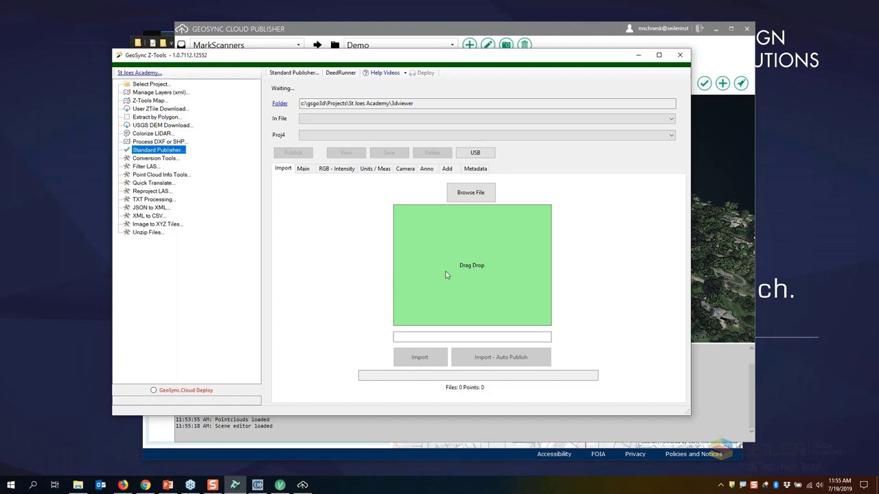
pyautogui.click(710, 388)
pyautogui.moveTo(487, 260); pyautogui.dragTo(547, 194)
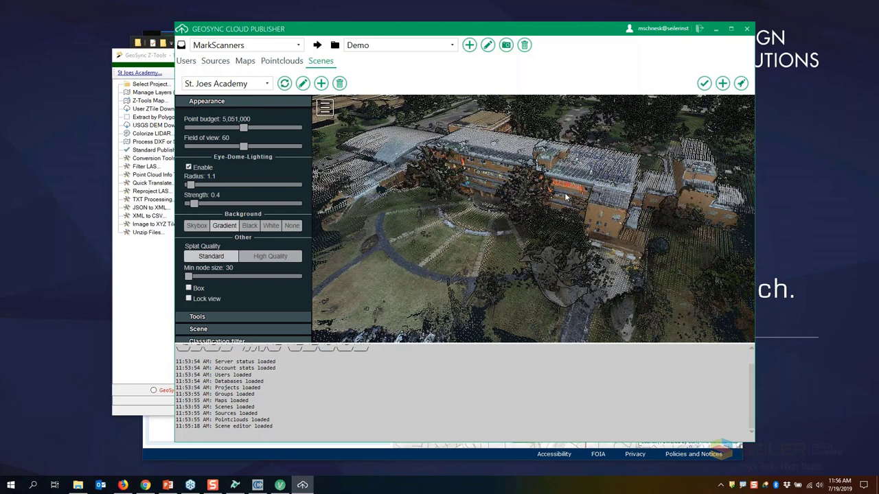
pyautogui.moveTo(550, 201); pyautogui.dragTo(559, 196)
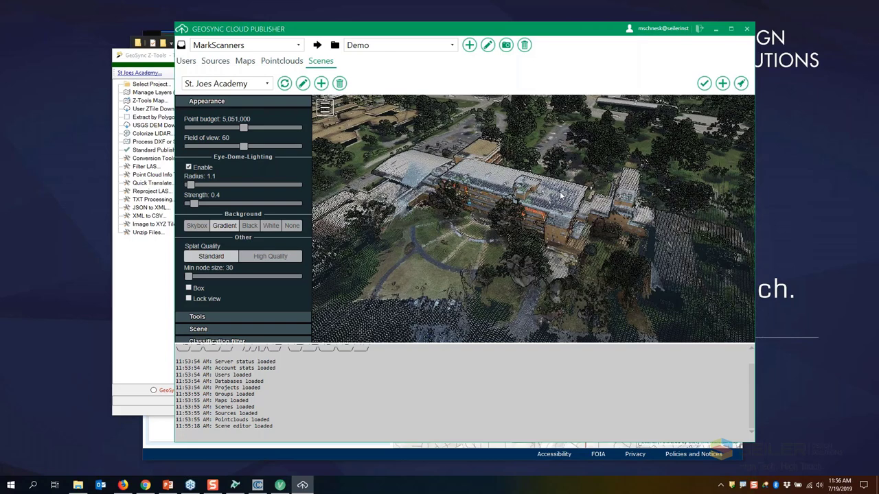
# Step: View the point cloud creation wizard and browse its LAS source files, leaving without creating a point cloud
pyautogui.click(741, 83)
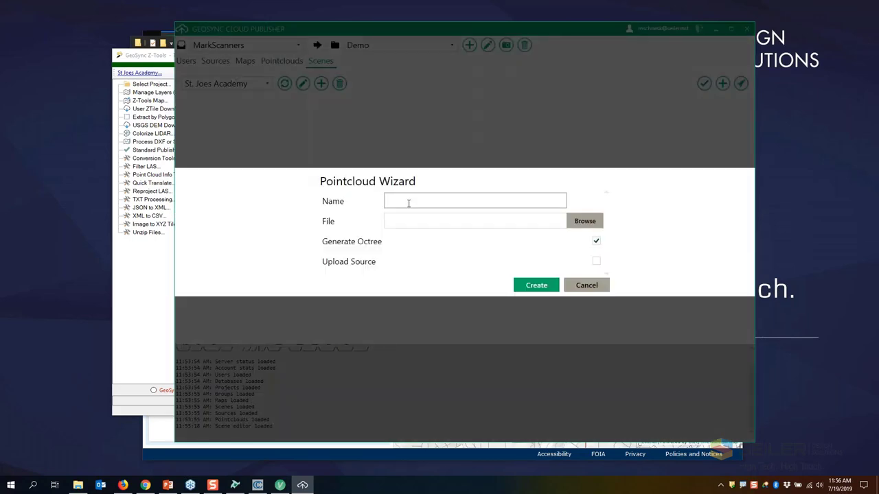
pyautogui.click(592, 227)
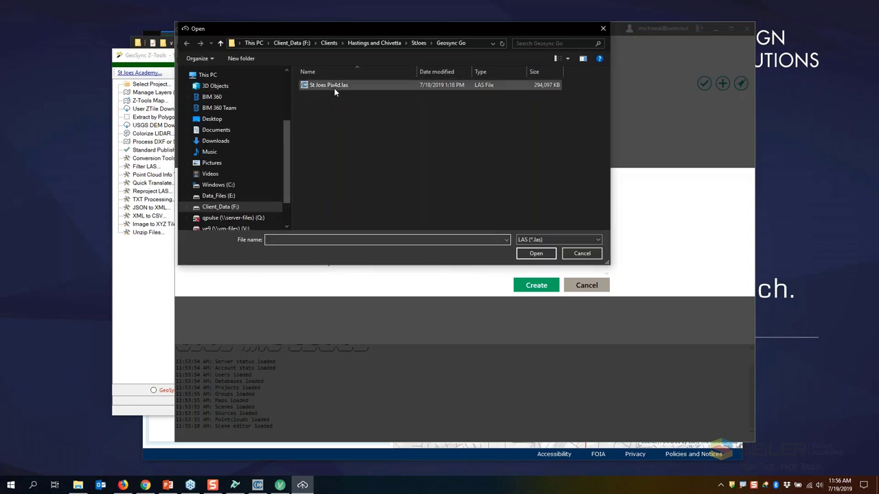
pyautogui.click(581, 254)
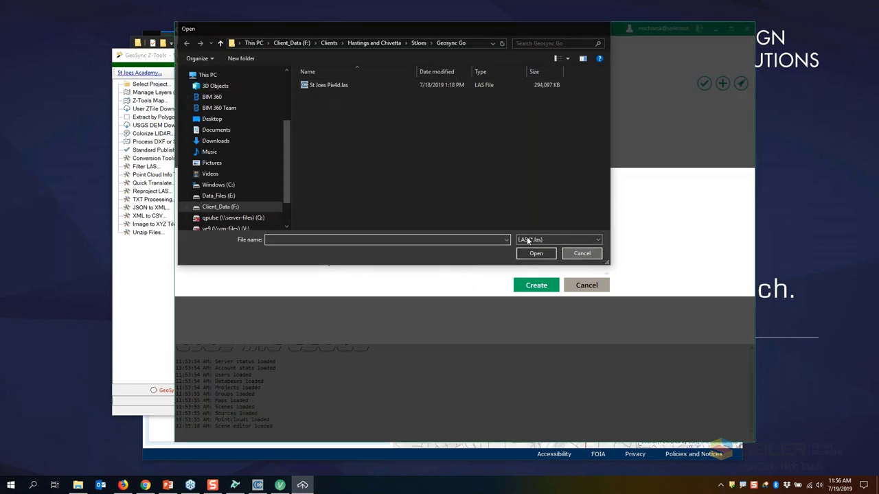
pyautogui.click(583, 284)
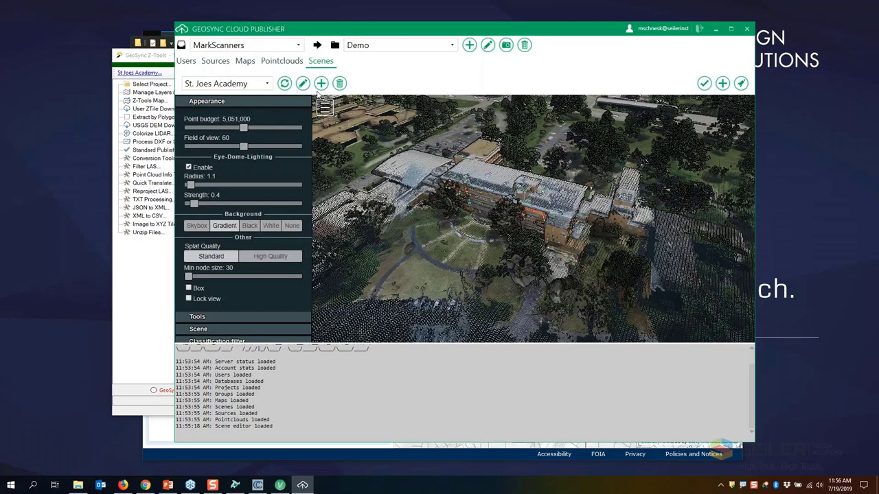
# Step: View the list of point clouds in the Demo project without switching to another one
pyautogui.click(270, 64)
pyautogui.click(267, 83)
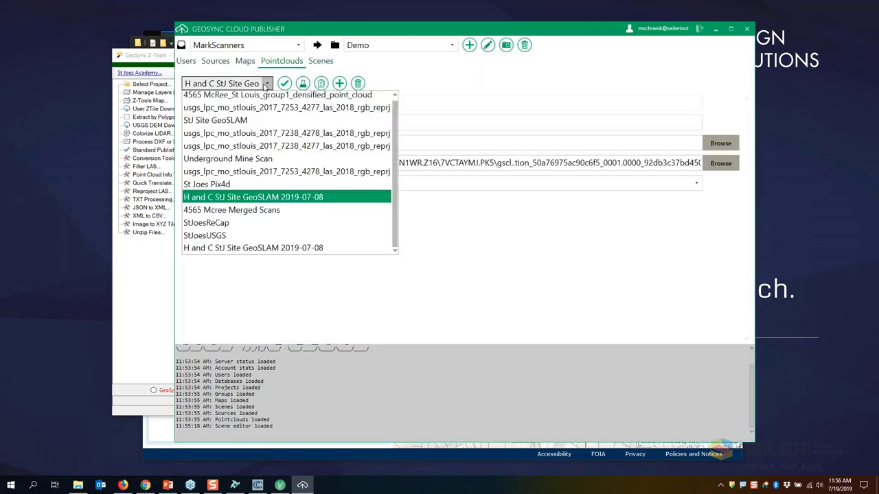
pyautogui.click(508, 294)
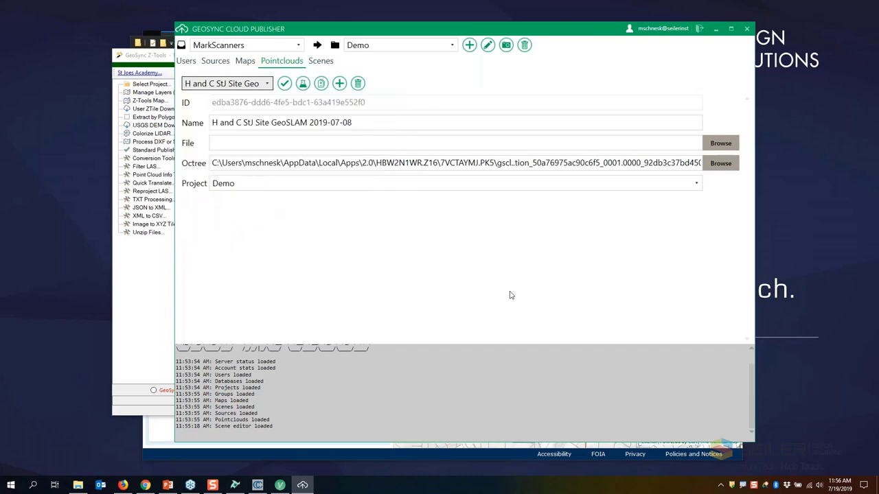
# Step: Return to the St. Joes Academy scene and examine the school building and courtyard up close
pyautogui.click(320, 60)
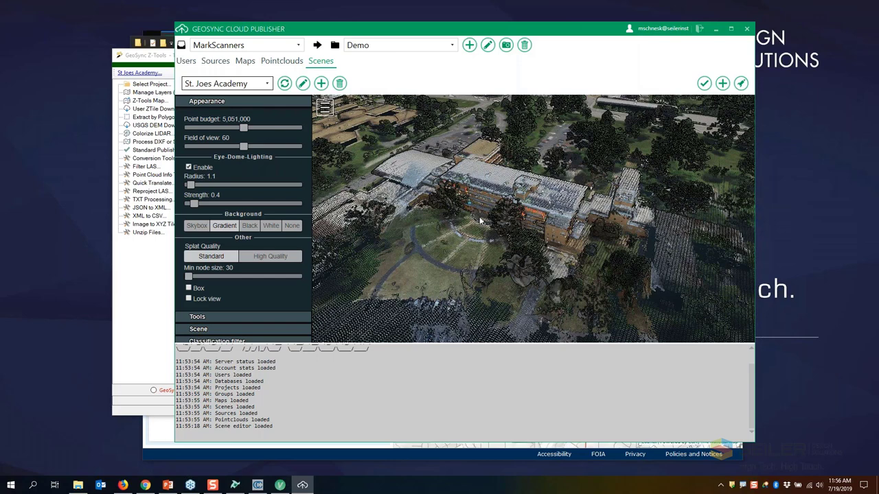
pyautogui.scroll(-2, 231, 228)
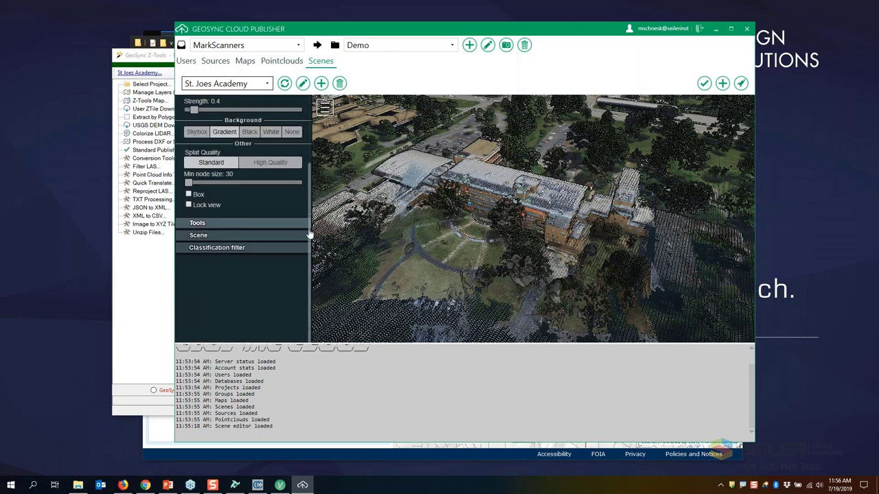
pyautogui.scroll(3, 522, 232)
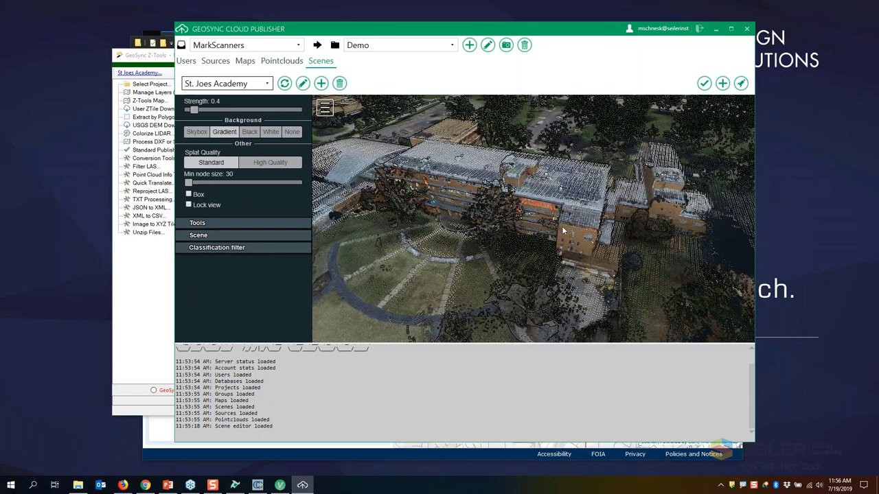
pyautogui.moveTo(563, 230); pyautogui.dragTo(522, 244)
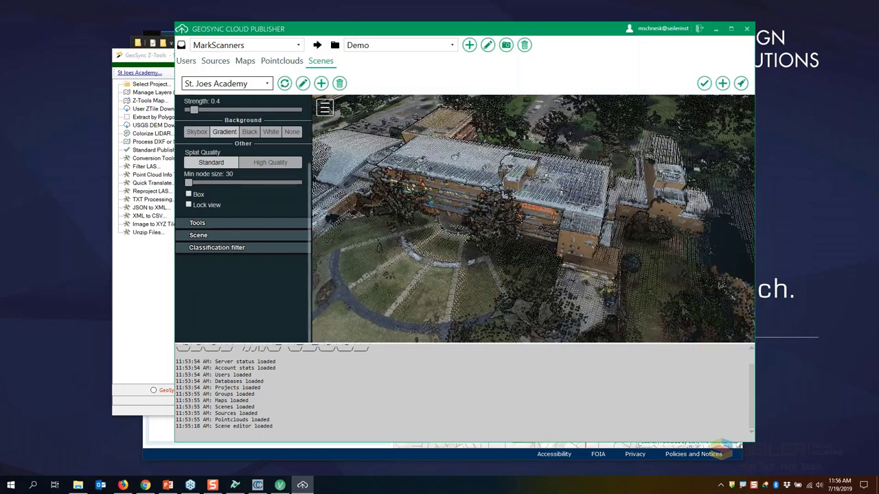
# Step: Switch to Firefox, open the bookmarked St. Joes Academy scene on GeoSync Cloud and maximize the window
pyautogui.click(124, 486)
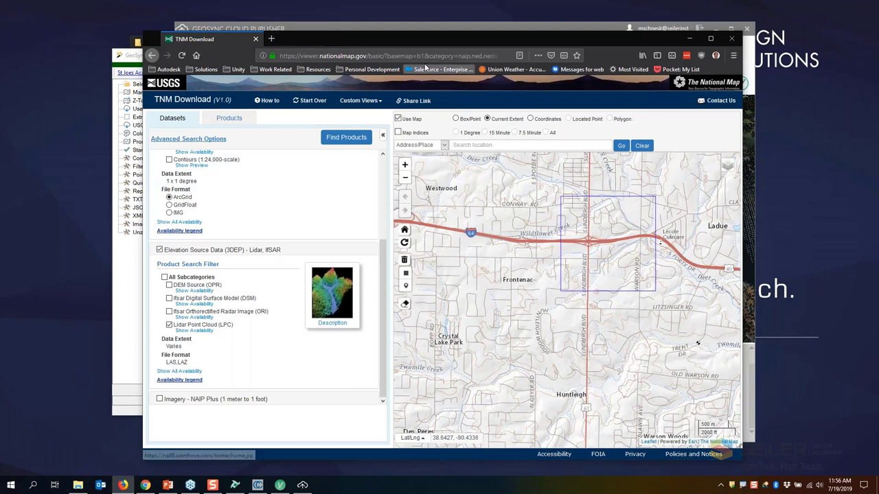
pyautogui.click(318, 69)
pyautogui.moveTo(344, 120)
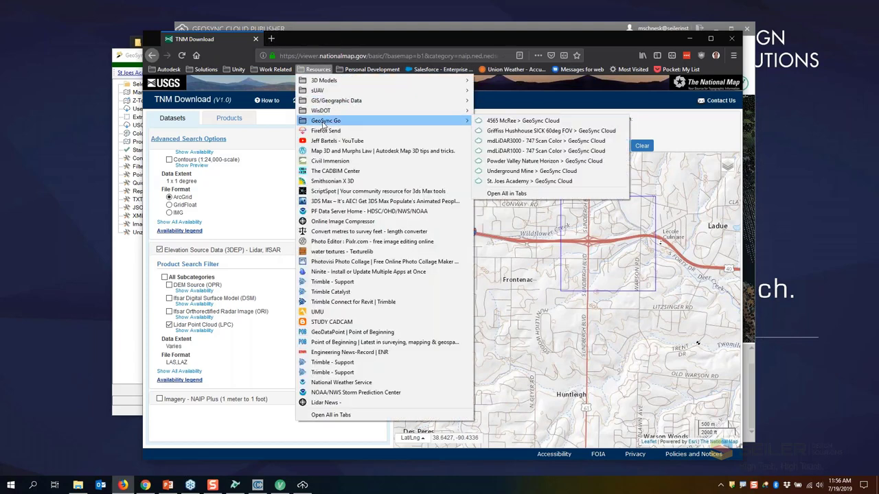
pyautogui.click(529, 180)
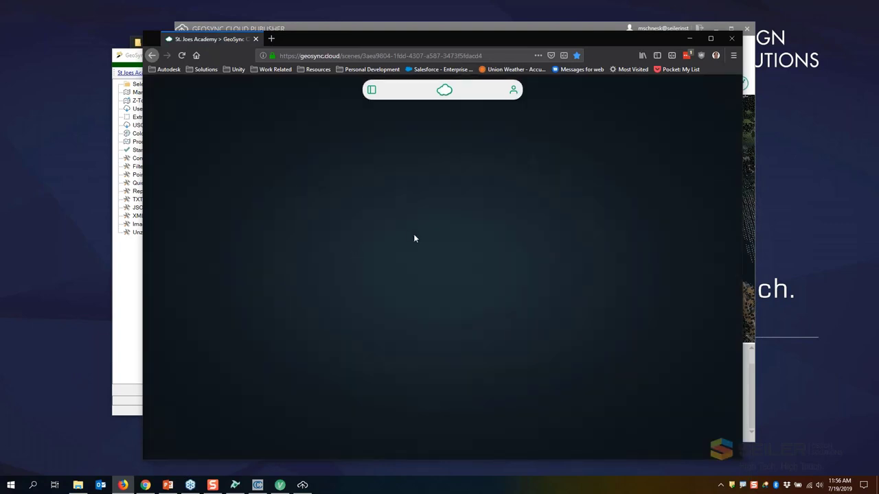
pyautogui.doubleClick(534, 43)
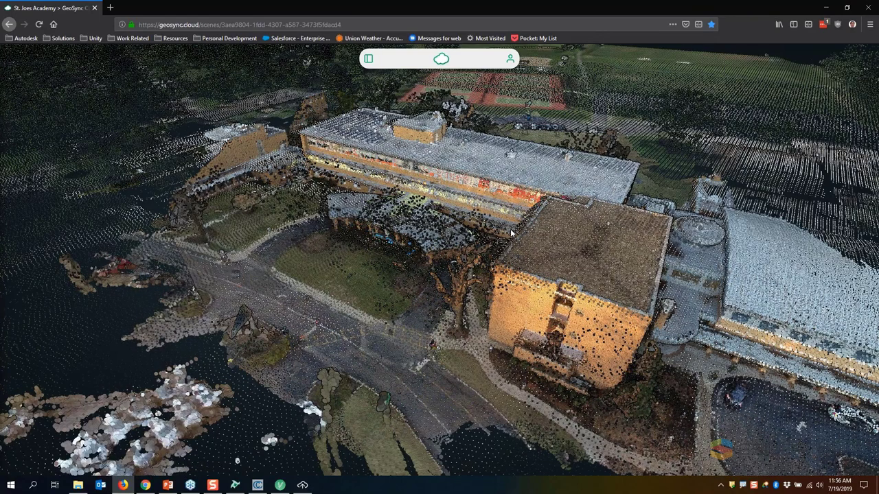
# Step: Open the web scene's layer list and hide the StJoesUSGS point cloud
pyautogui.scroll(-2, 515, 240)
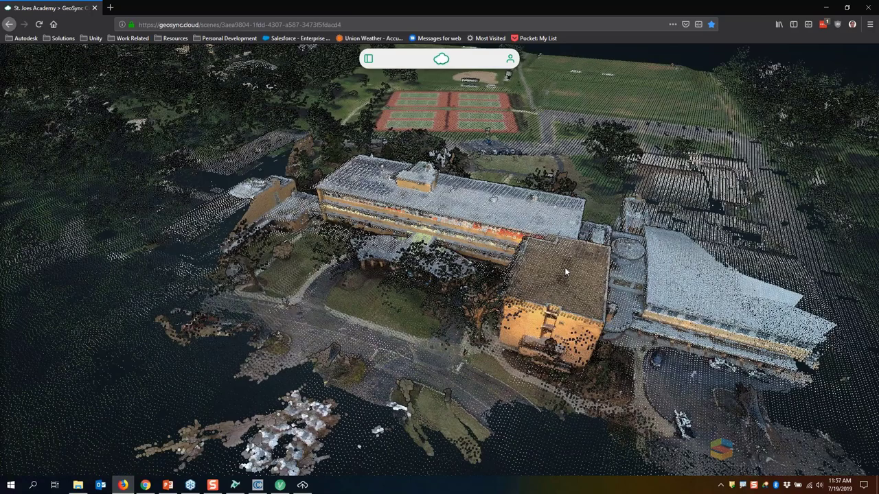
pyautogui.moveTo(564, 267); pyautogui.dragTo(472, 143)
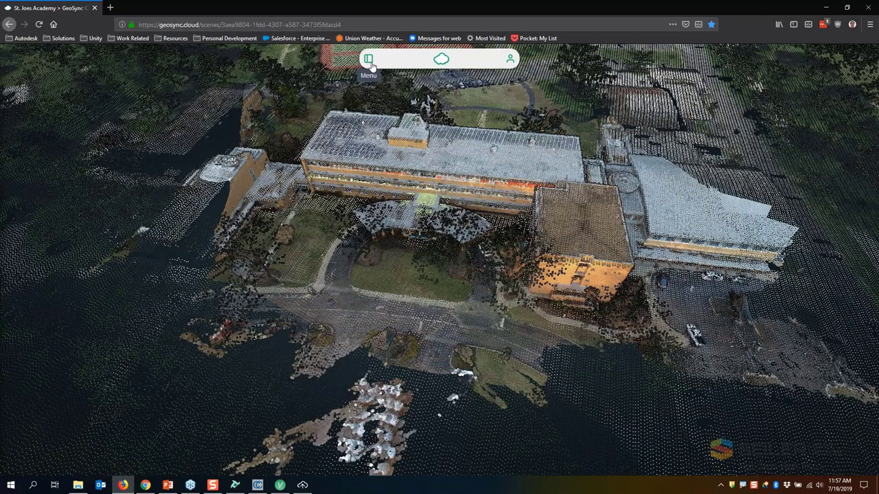
pyautogui.click(368, 61)
pyautogui.scroll(3, 385, 202)
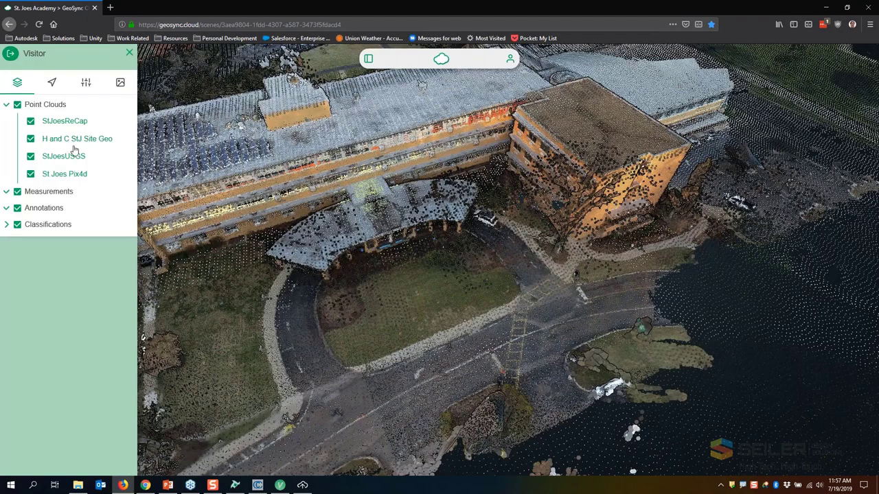
pyautogui.click(30, 156)
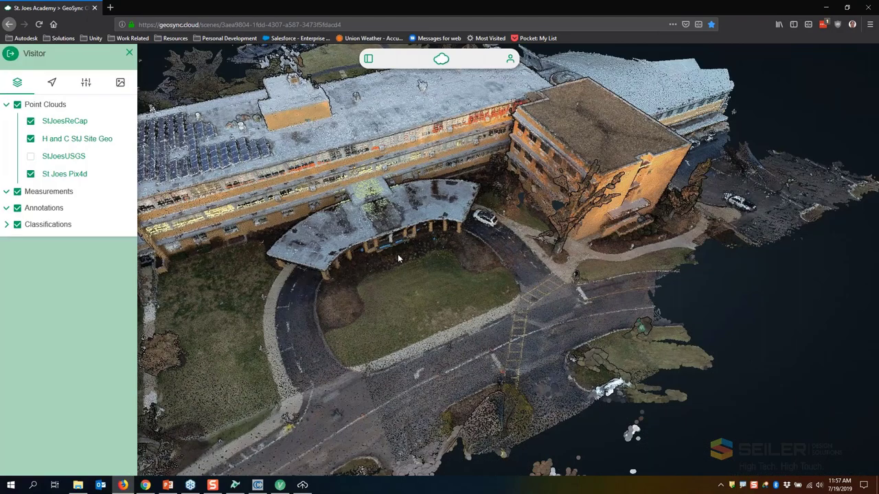
# Step: Hide the St Joes Pix4d and StJoesReCap point clouds, leaving only H and C StJ Site Geo displayed
pyautogui.moveTo(393, 247); pyautogui.dragTo(383, 234)
pyautogui.scroll(-3, 381, 228)
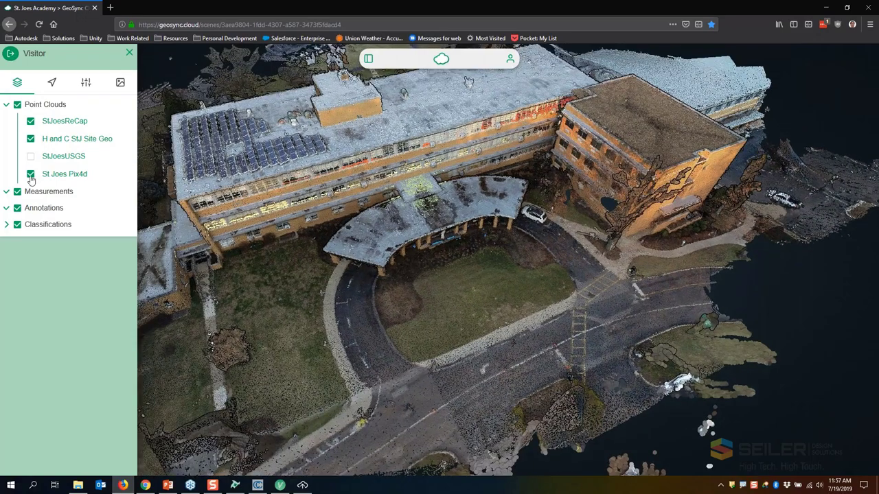
pyautogui.moveTo(420, 261); pyautogui.dragTo(512, 280)
pyautogui.scroll(3, 362, 248)
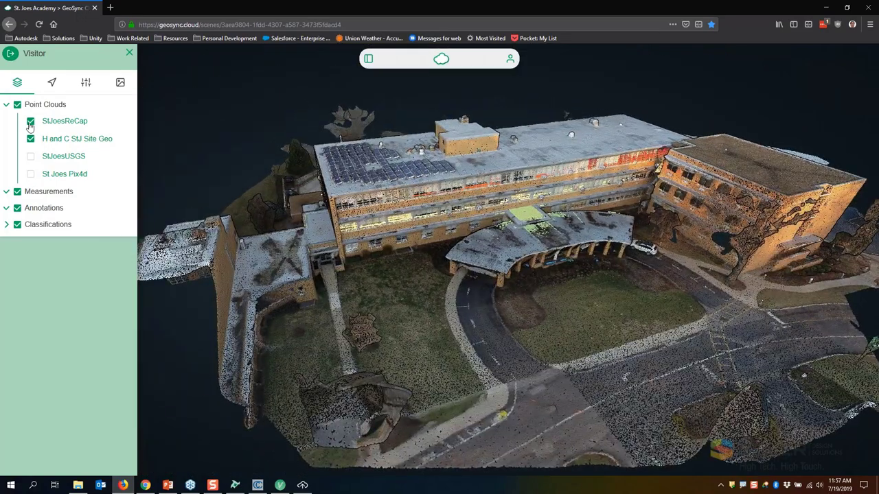
pyautogui.click(30, 123)
# Step: Examine the building rooms in the H and C StJ Site Geo point cloud, up close and as a whole
pyautogui.moveTo(410, 292); pyautogui.dragTo(399, 247)
pyautogui.scroll(4, 399, 247)
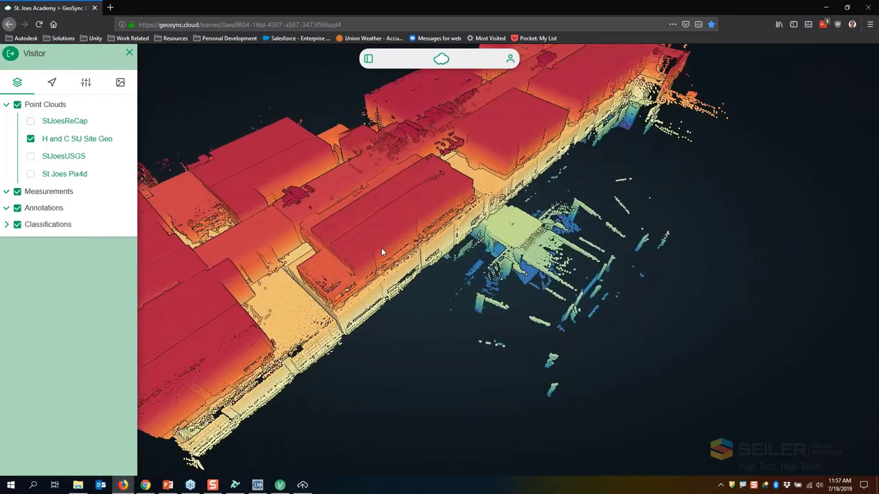
pyautogui.scroll(6, 382, 250)
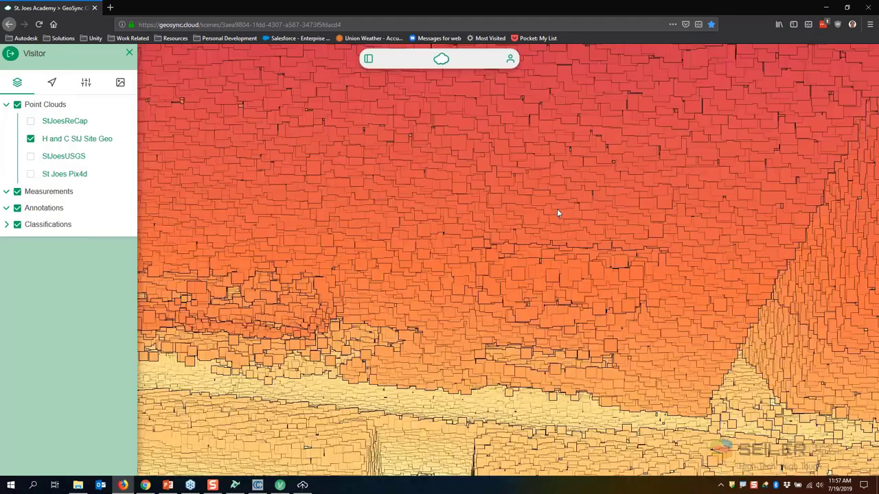
pyautogui.scroll(-5, 556, 209)
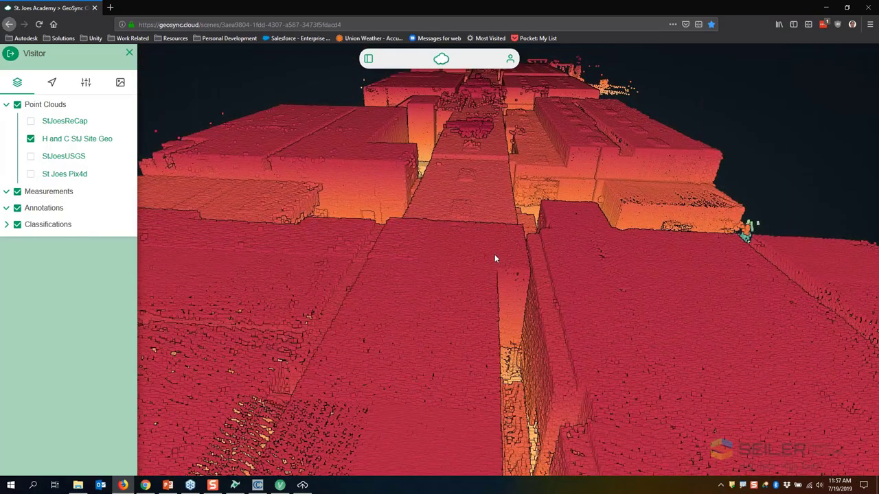
pyautogui.scroll(-3, 440, 254)
pyautogui.scroll(-3, 384, 251)
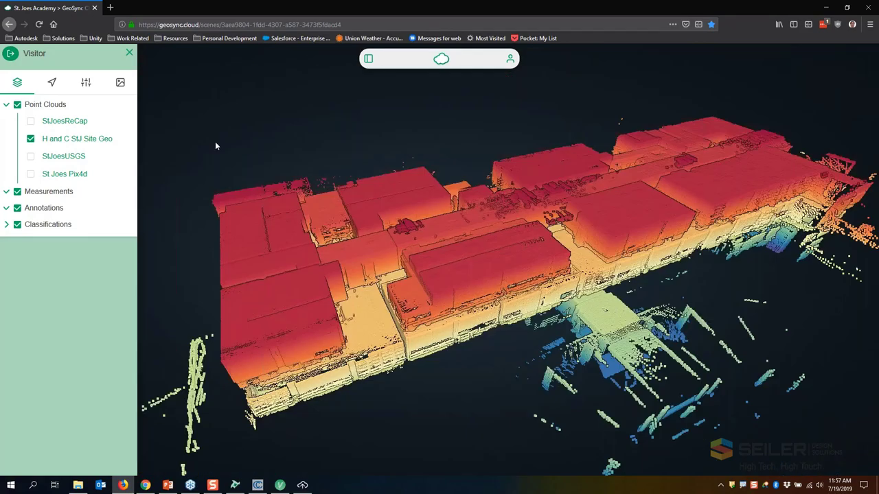
# Step: Place a volume measurement at the near-left end of the scanned building
pyautogui.click(86, 83)
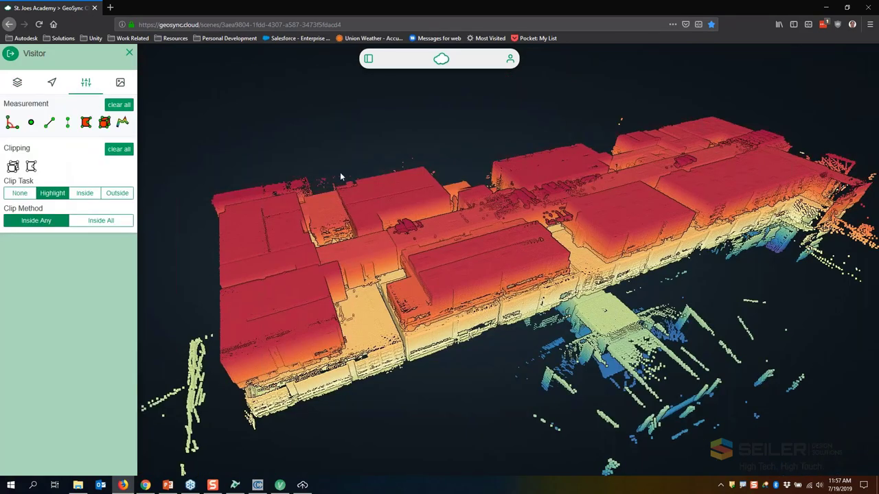
pyautogui.scroll(-3, 340, 177)
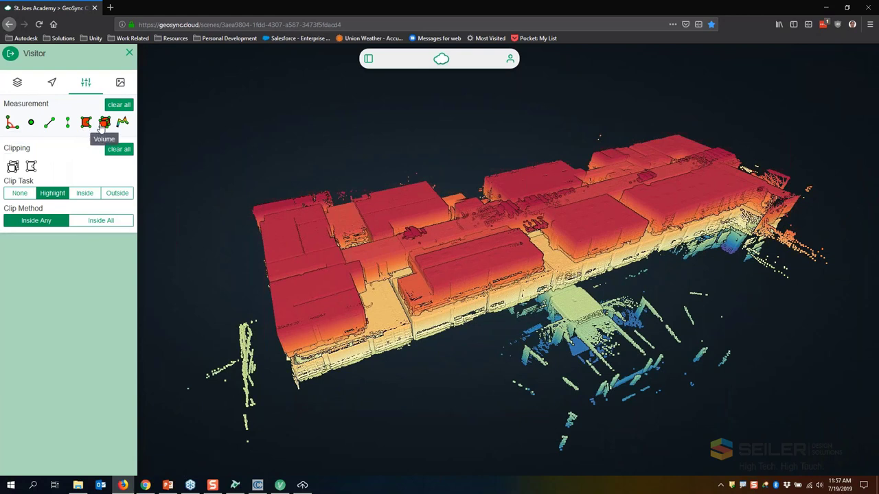
pyautogui.click(103, 125)
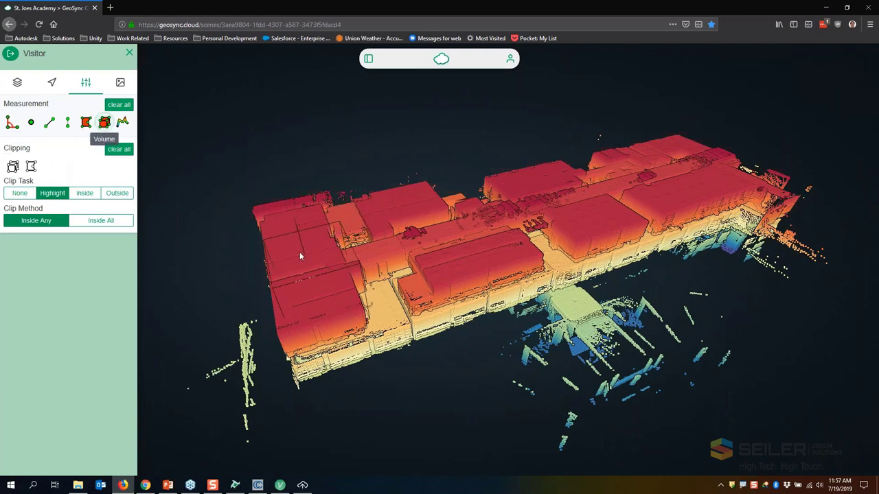
# Step: Draw a profile measurement starting at the building's far-left corner and running diagonally across it past the entrance
pyautogui.click(122, 122)
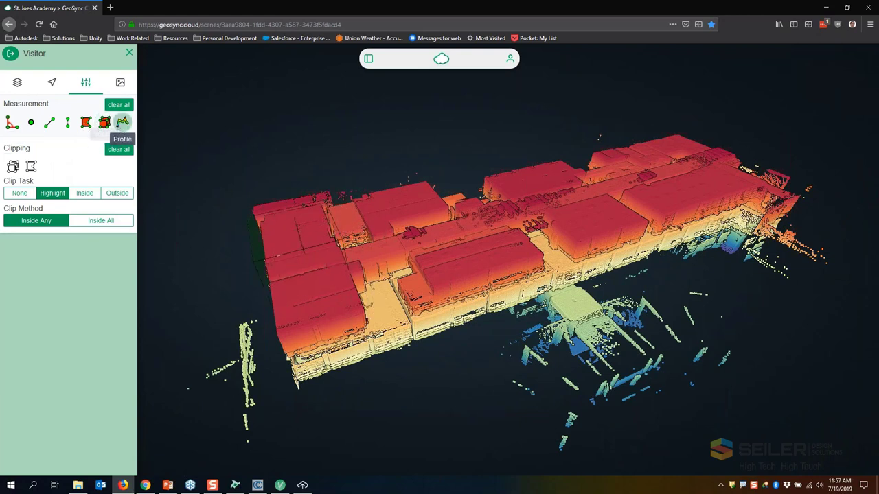
pyautogui.click(309, 202)
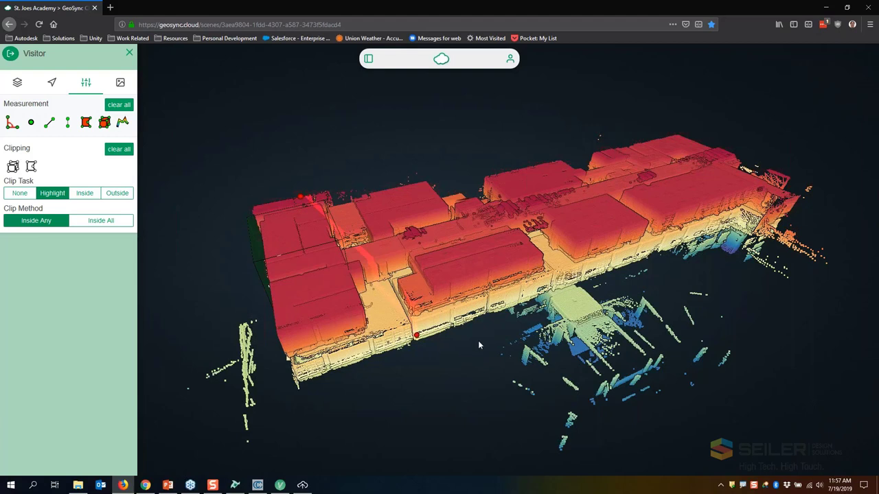
pyautogui.click(643, 352)
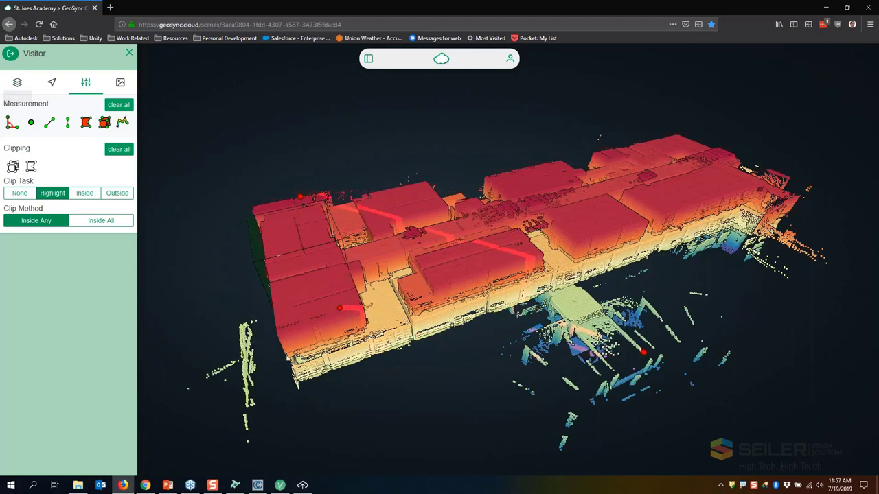
# Step: Display the Profile measurement's cross-section and inspect its points along the building
pyautogui.click(17, 82)
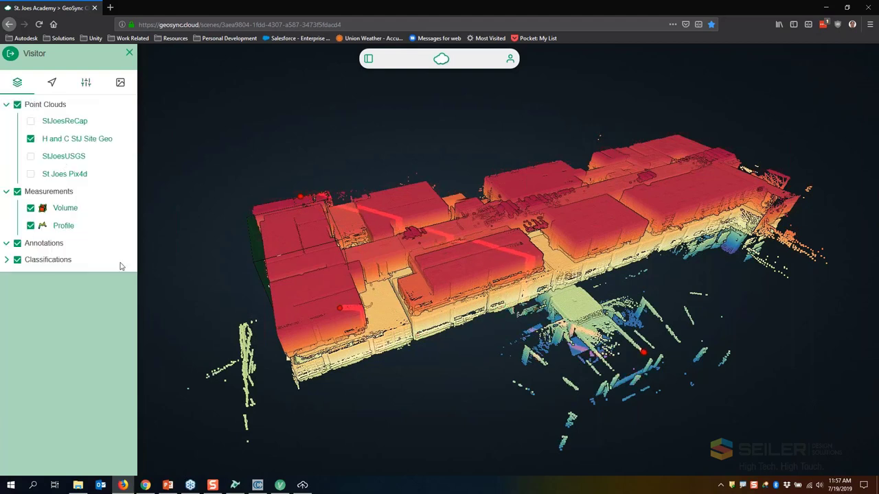
pyautogui.click(63, 226)
pyautogui.click(56, 278)
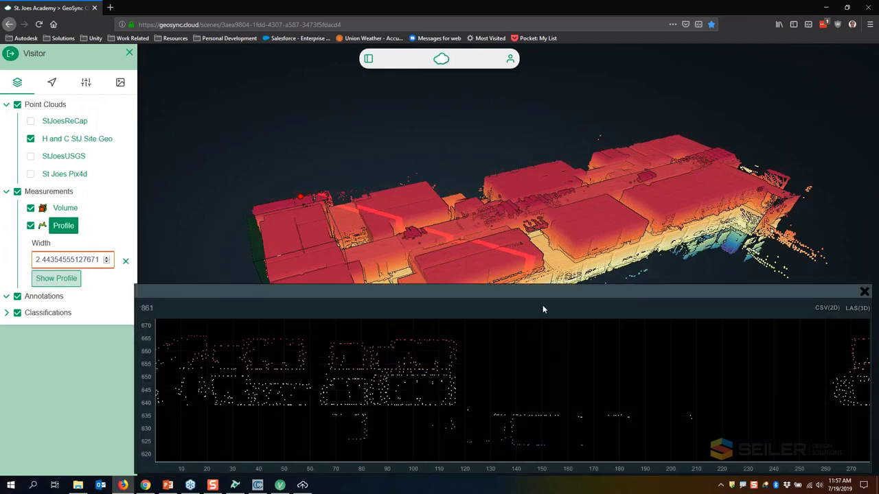
pyautogui.moveTo(371, 417)
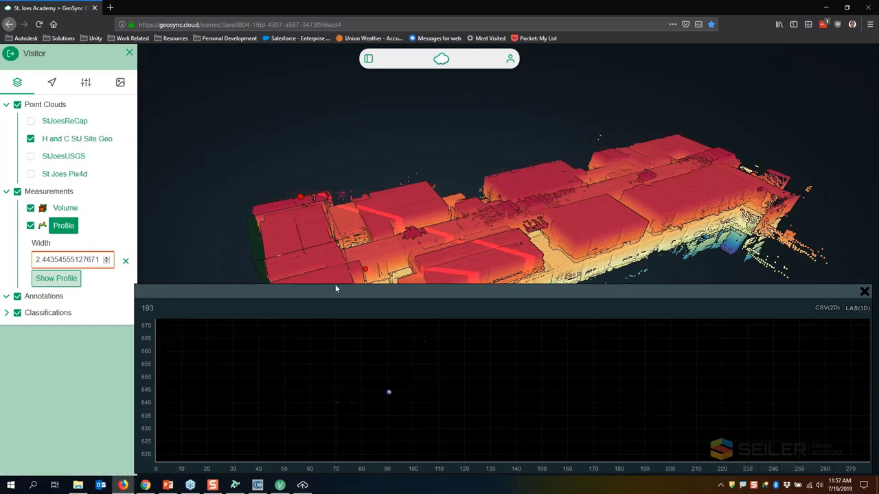
# Step: View the scene's Infraworks Model and St. Joes Street View links and close the profile window
pyautogui.click(120, 83)
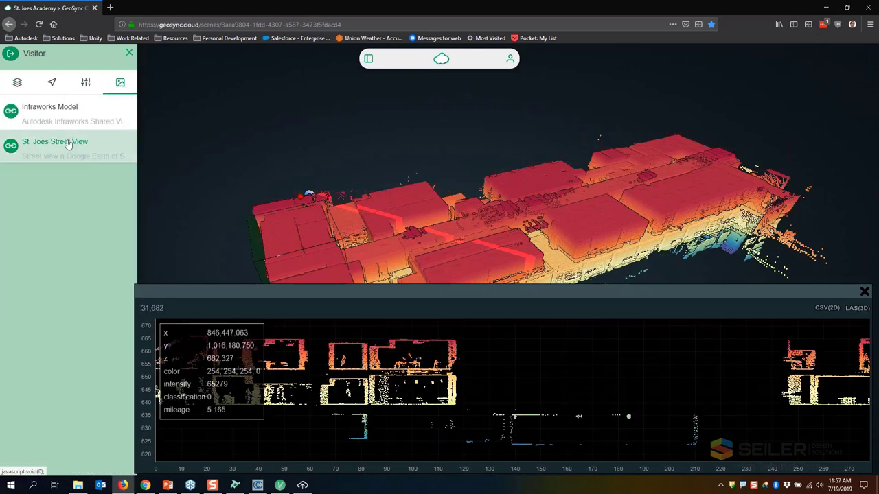
pyautogui.click(865, 293)
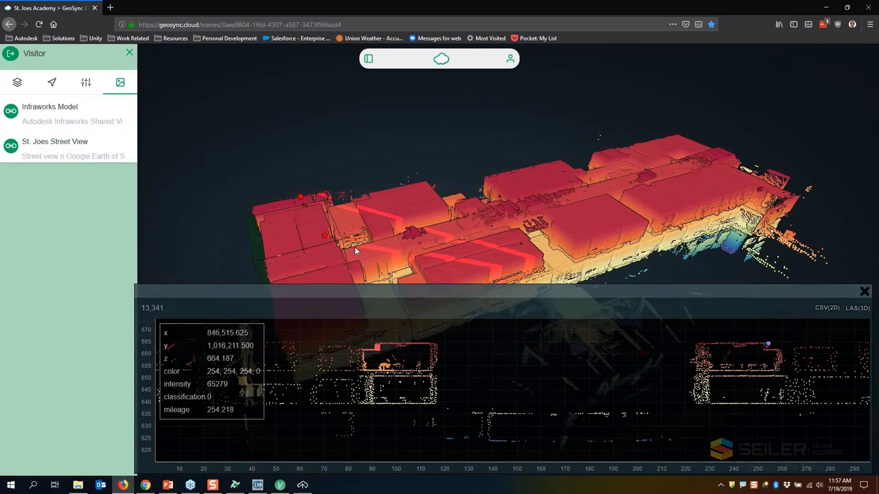
# Step: Show the StJoesUSGS and St Joes Pix4d point clouds together with H and C StJ Site Geo, keeping StJoesReCap hidden
pyautogui.click(17, 83)
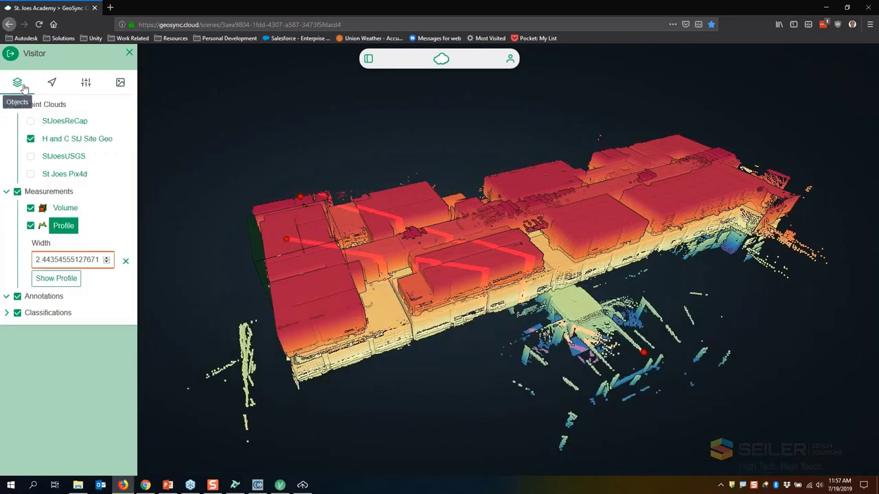
pyautogui.click(30, 121)
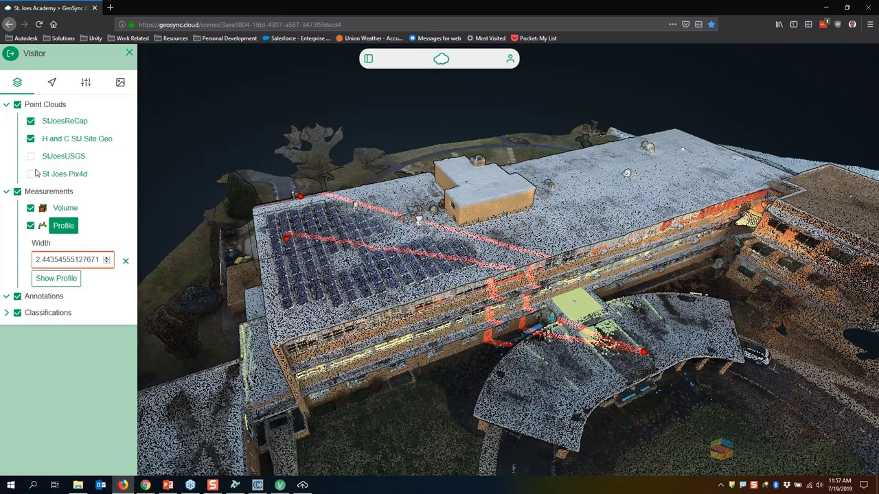
pyautogui.click(30, 122)
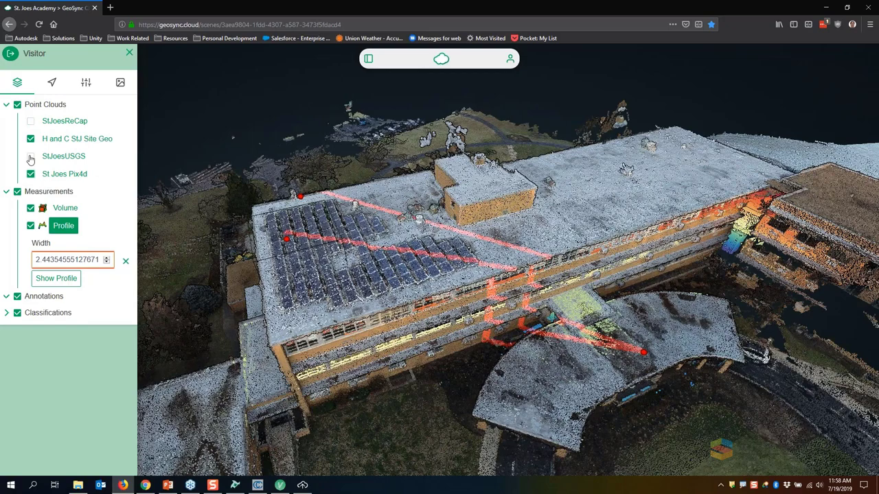
pyautogui.click(30, 157)
pyautogui.scroll(-3, 403, 259)
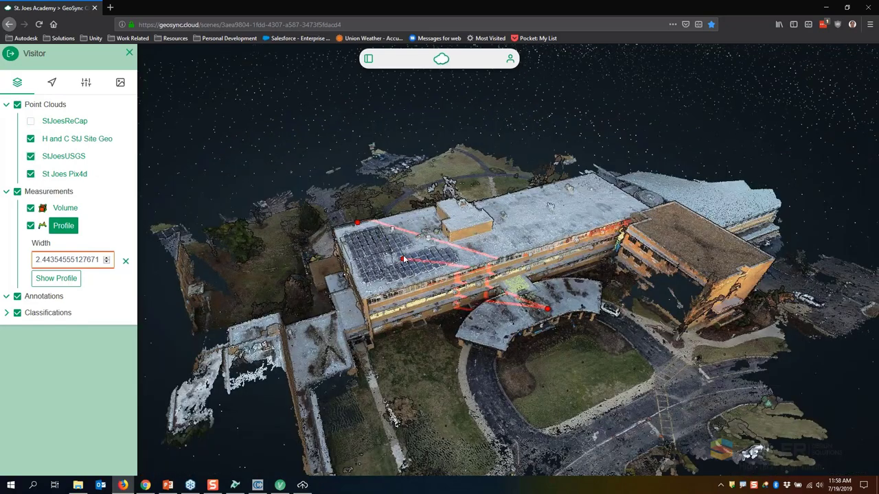
pyautogui.scroll(-5, 404, 259)
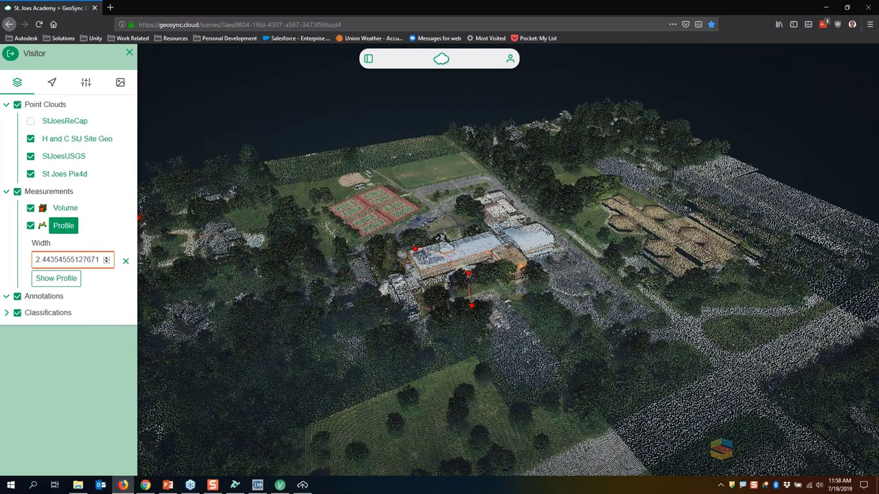
# Step: Open the scene's St. Joes Street View link and move through Google Street View to face the school's main entrance
pyautogui.click(121, 83)
pyautogui.click(65, 145)
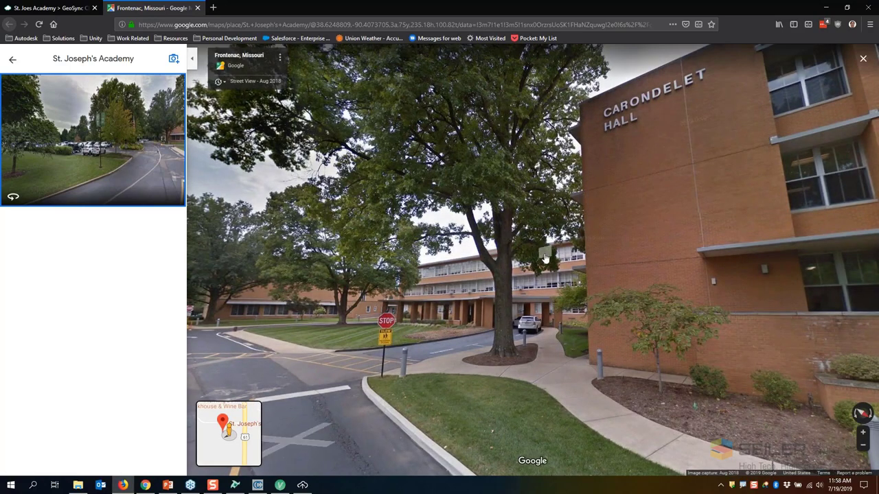
pyautogui.click(592, 280)
pyautogui.moveTo(592, 279); pyautogui.dragTo(506, 300)
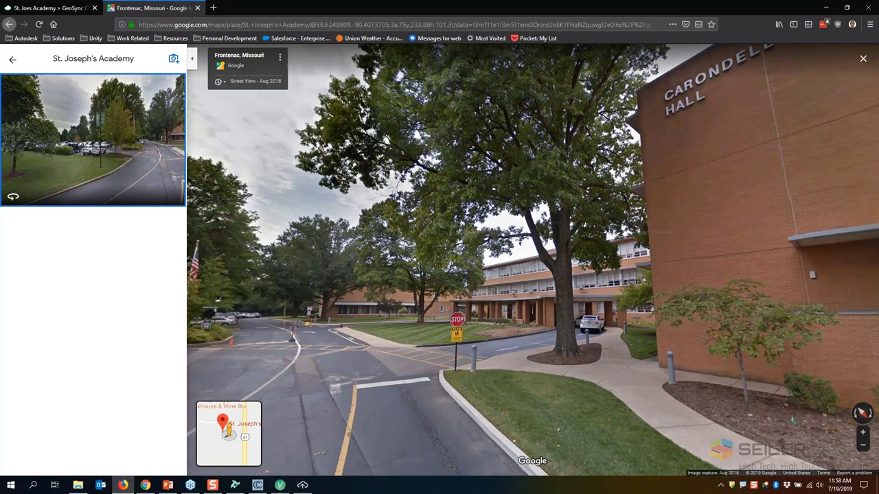
pyautogui.click(460, 302)
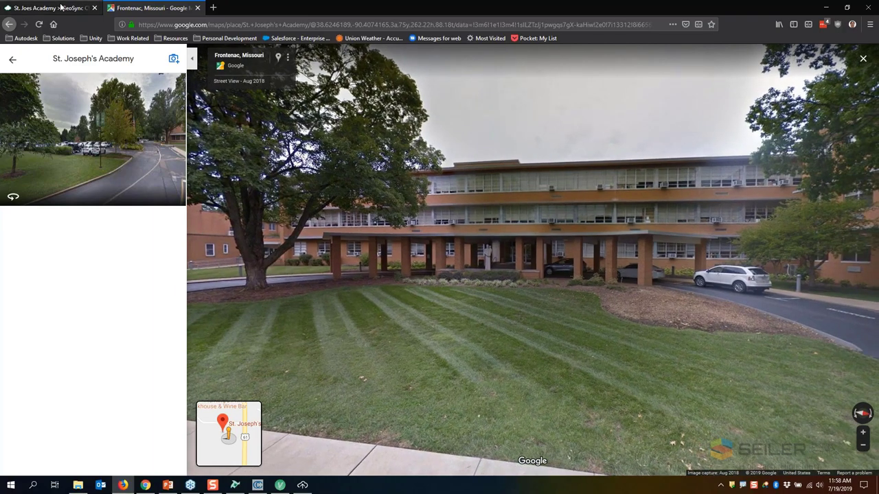
# Step: Return to the St. Joes Academy scene and clear all its measurements
pyautogui.click(87, 5)
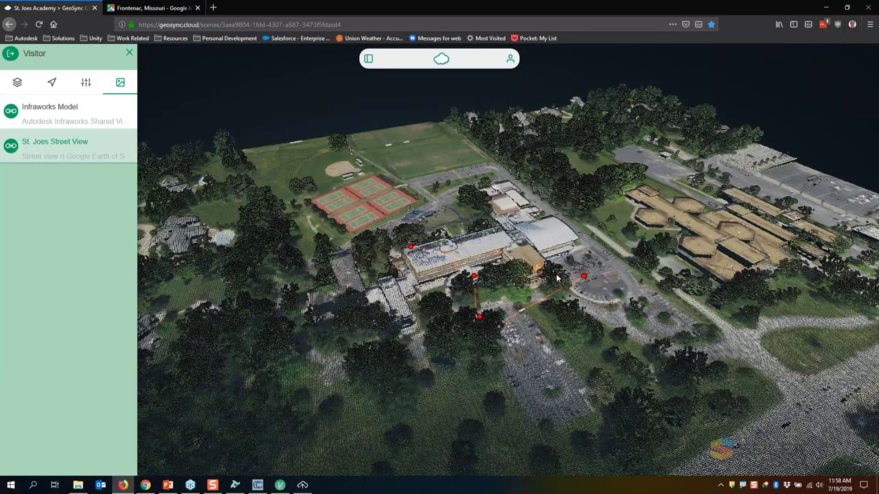
pyautogui.scroll(5, 558, 278)
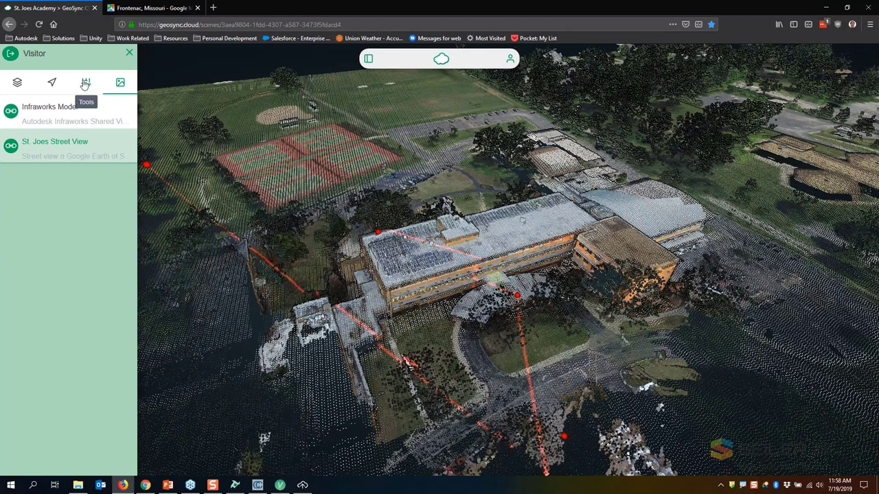
pyautogui.click(85, 83)
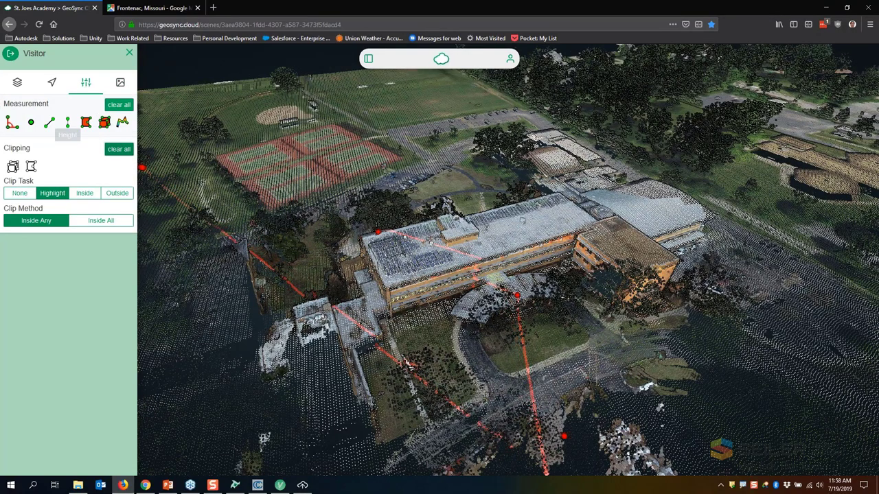
pyautogui.click(119, 149)
pyautogui.scroll(4, 562, 327)
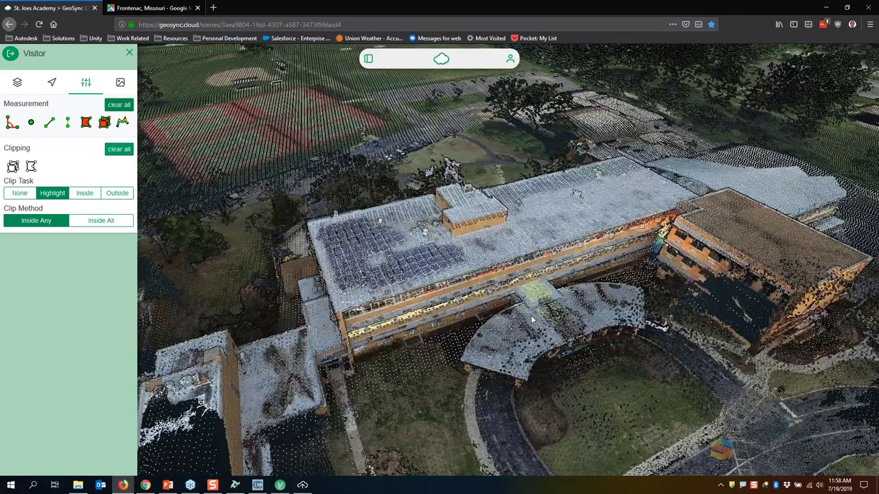
# Step: Compare the point cloud's front entrance from near ground level with the Google Street View imagery of the same facade
pyautogui.scroll(-3, 640, 379)
pyautogui.moveTo(640, 379); pyautogui.dragTo(482, 350)
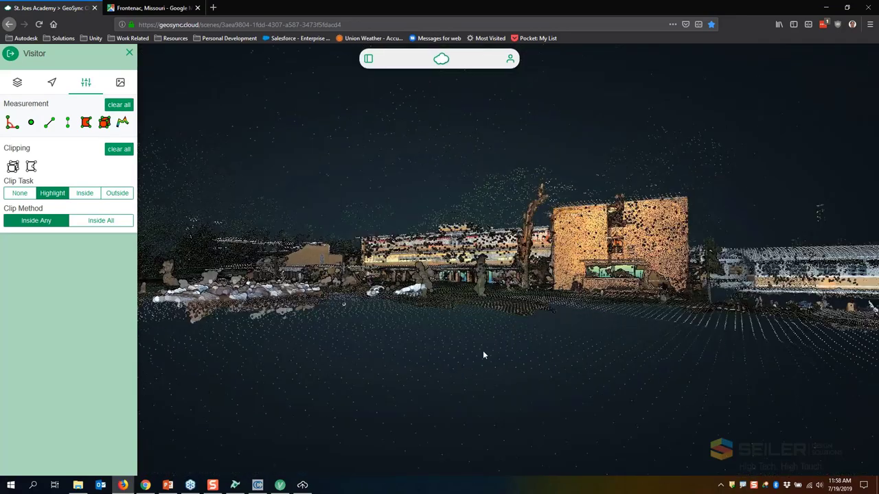
pyautogui.scroll(2, 473, 354)
pyautogui.scroll(2, 472, 354)
pyautogui.hotkey('ctrl', 'Tab')
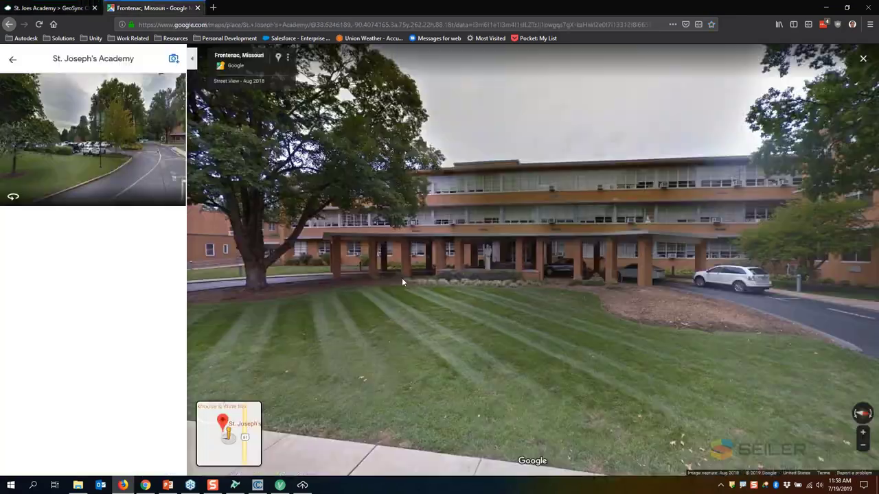
pyautogui.scroll(-2, 570, 307)
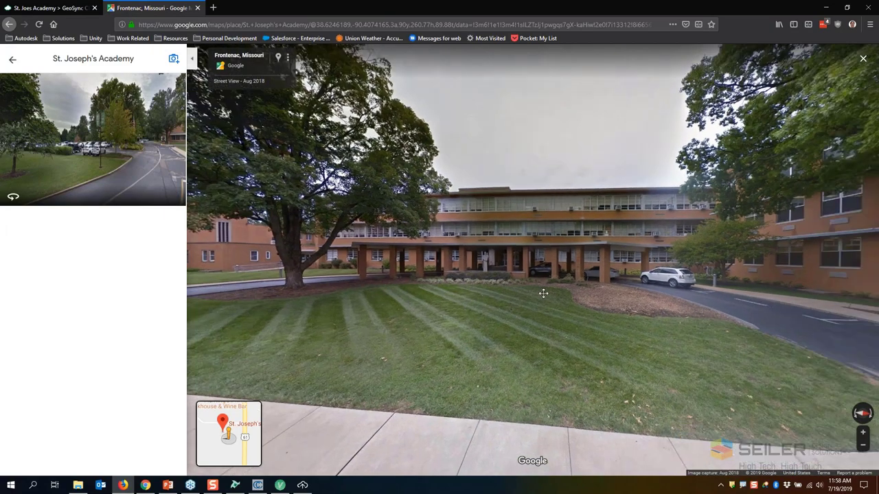
pyautogui.moveTo(543, 293); pyautogui.dragTo(447, 291)
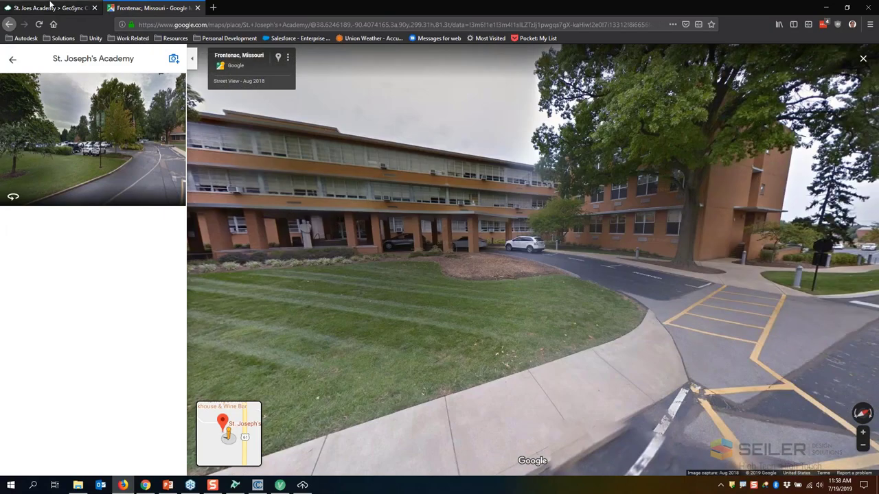
# Step: Return to the St. Joes Academy scene and open its linked Infraworks Model in Autodesk Viewer
pyautogui.click(50, 7)
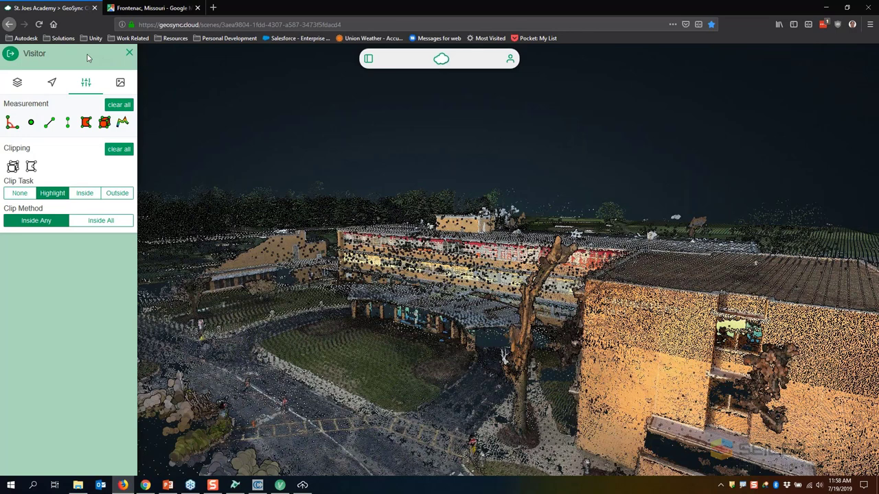
pyautogui.click(120, 83)
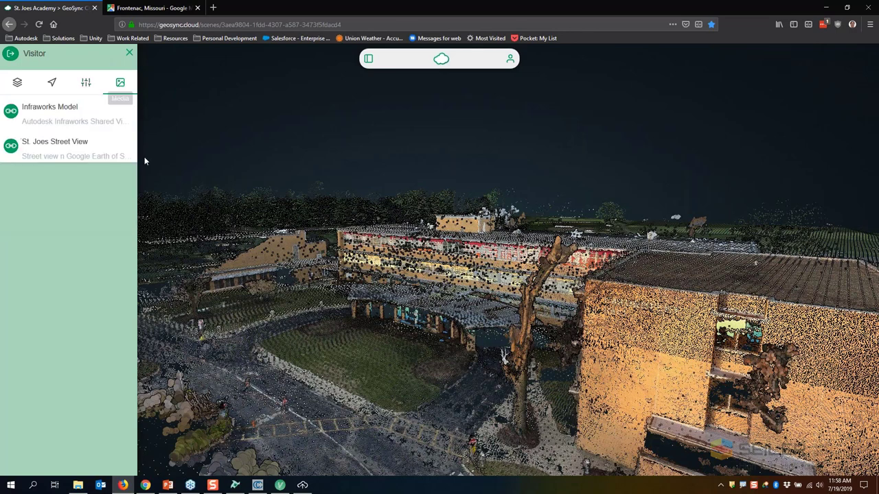
pyautogui.click(60, 116)
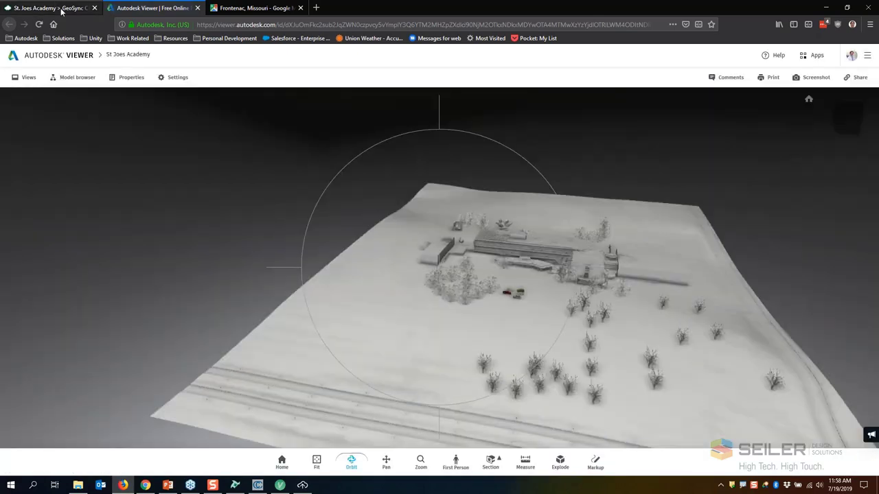
# Step: View the entrance canopy up close in the GeoSync Cloud scene and bring up the desktop GeoSync Viewer for comparison
pyautogui.click(59, 8)
pyautogui.doubleClick(498, 287)
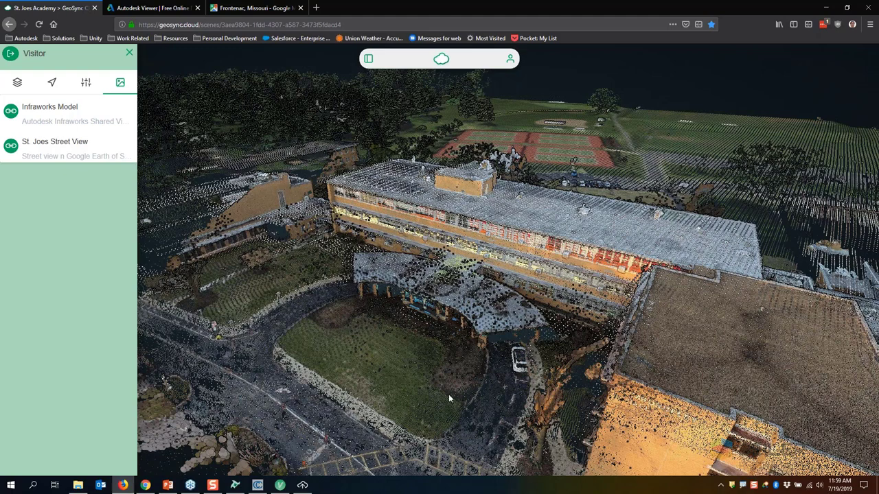
pyautogui.click(280, 485)
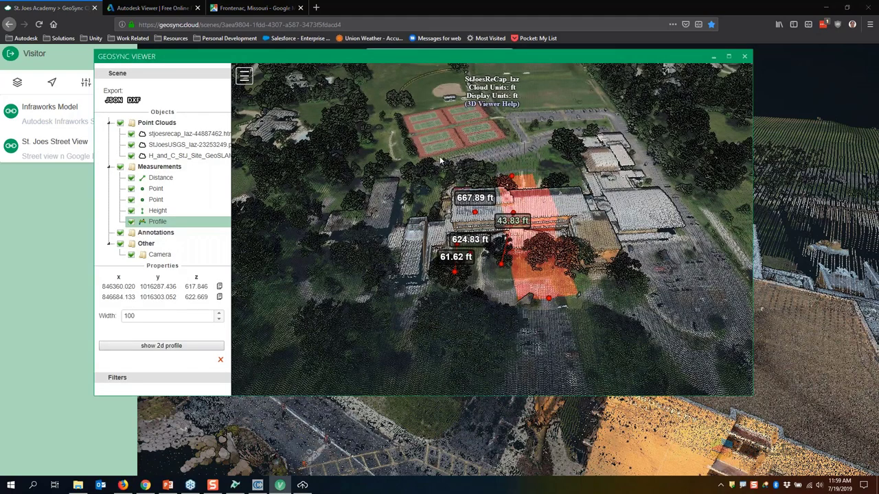
pyautogui.click(715, 58)
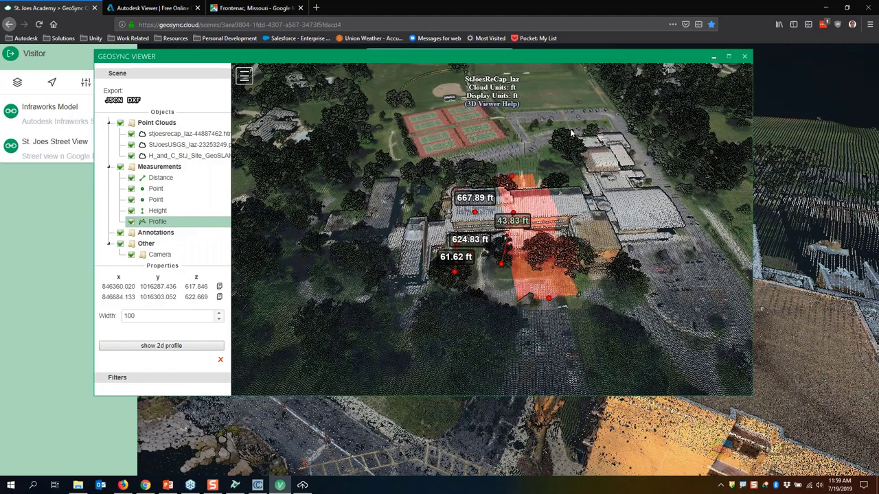
# Step: Revisit the Street View page and examine the school buildings up close in the Autodesk Viewer model
pyautogui.click(229, 13)
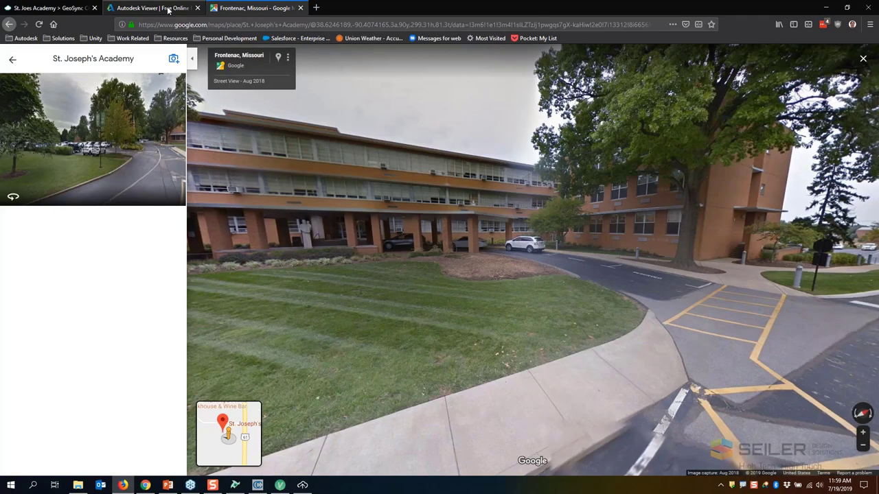
pyautogui.click(152, 7)
pyautogui.scroll(3, 440, 267)
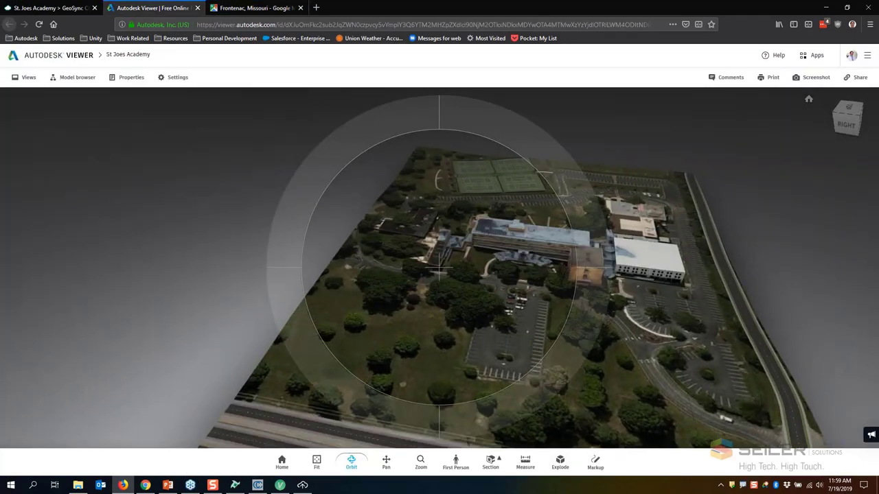
pyautogui.scroll(-4, 440, 268)
pyautogui.scroll(6, 440, 268)
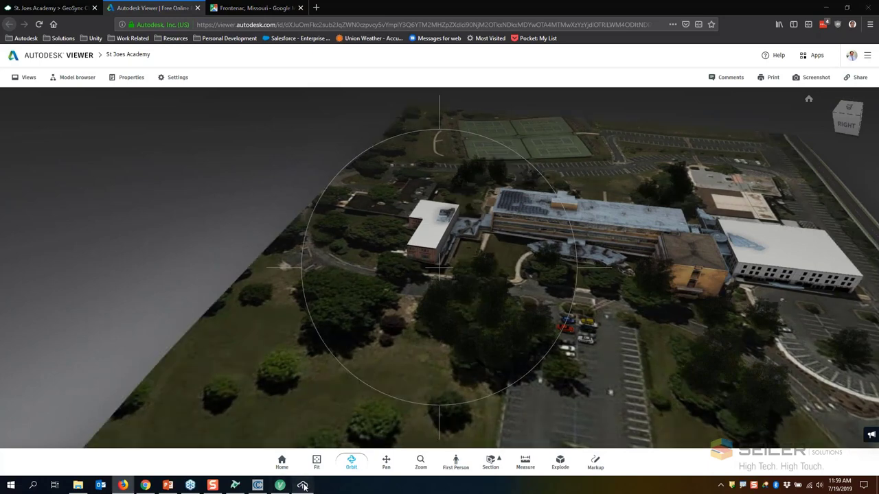
# Step: Bring up GeoSync Cloud Publisher and switch to the closing Thank You slide of the GeoSync Go PowerPoint presentation
pyautogui.click(303, 485)
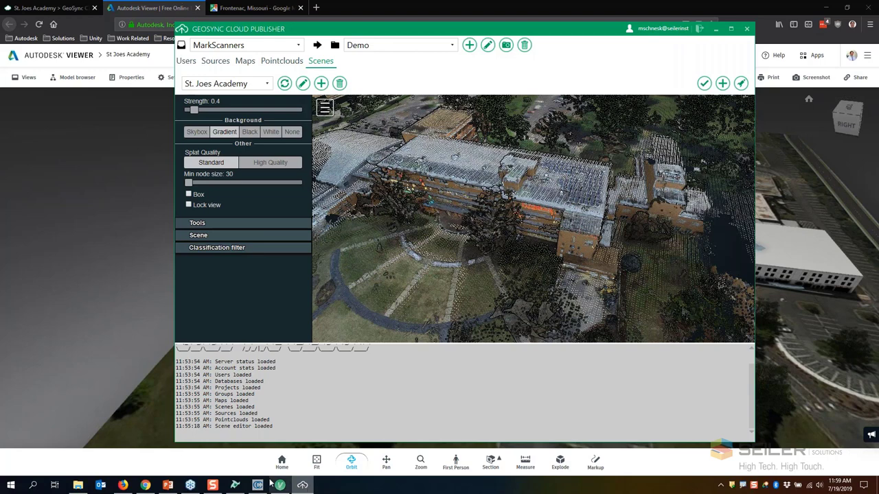
pyautogui.click(168, 486)
pyautogui.click(230, 412)
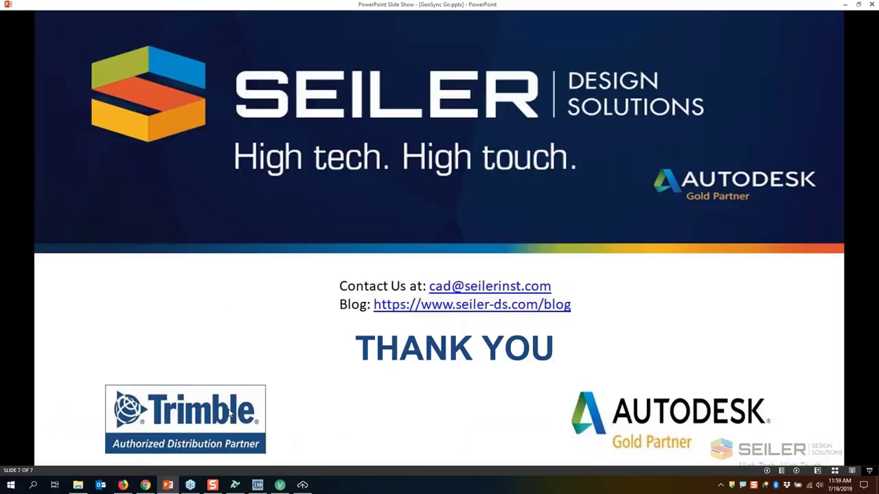